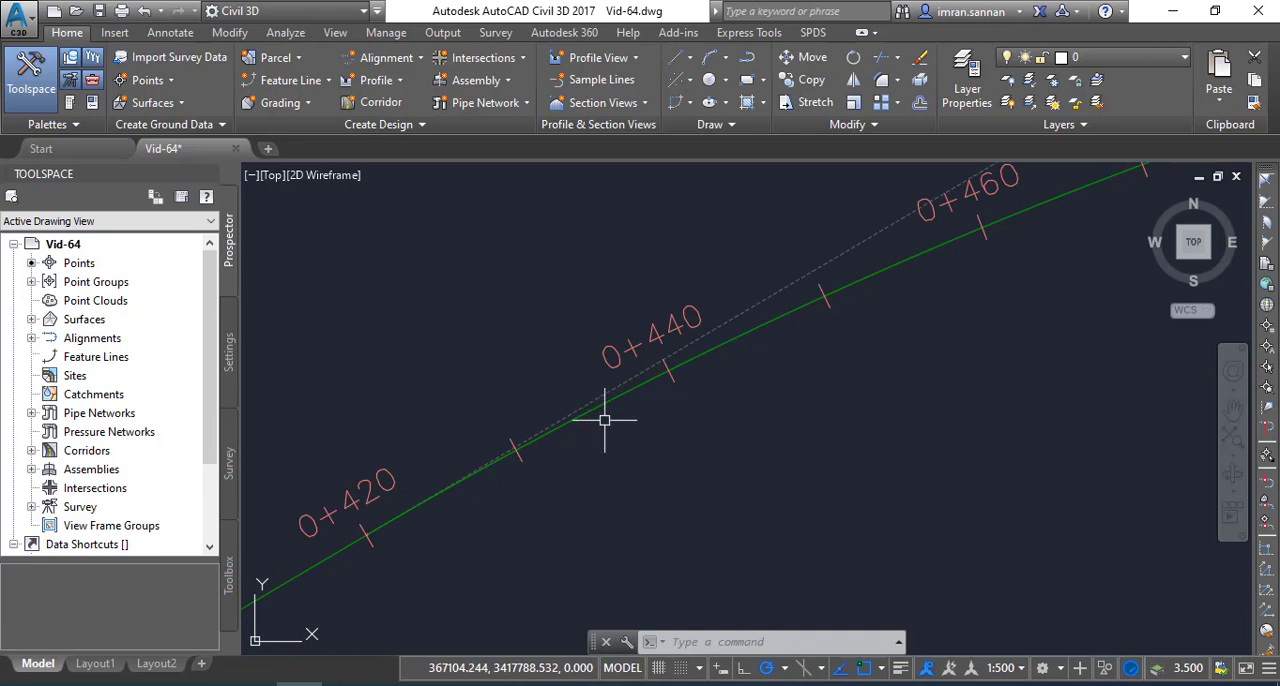
Examine the station labels and ticks along the alignment around stations 0+380 to 0+440
scroll(604, 420, down, 2)
scroll(629, 406, down, 1)
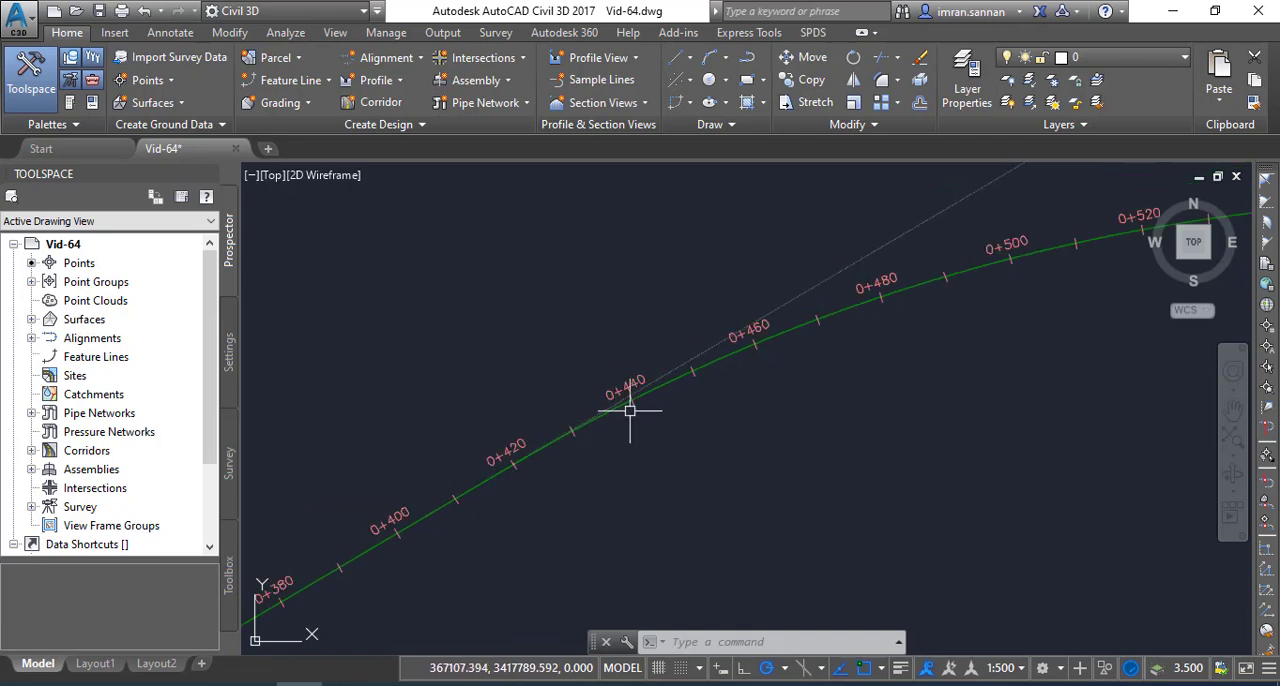
scroll(643, 398, up, 3)
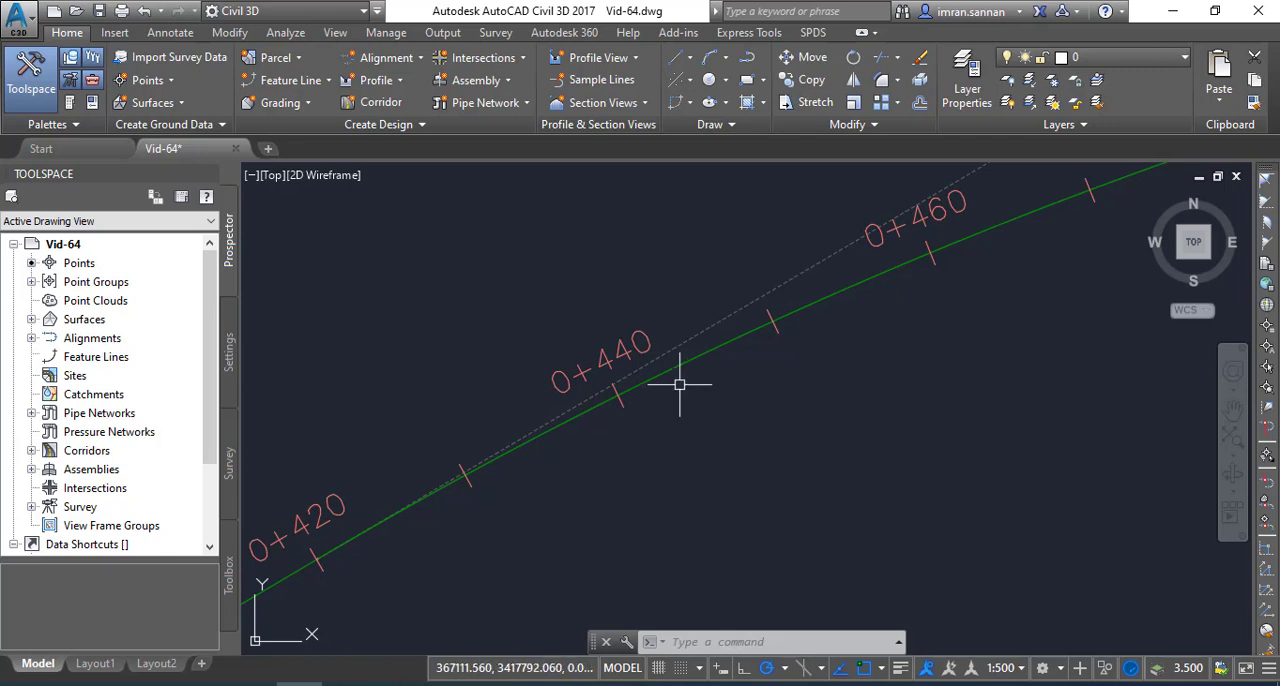
scroll(681, 390, down, 4)
scroll(641, 407, up, 3)
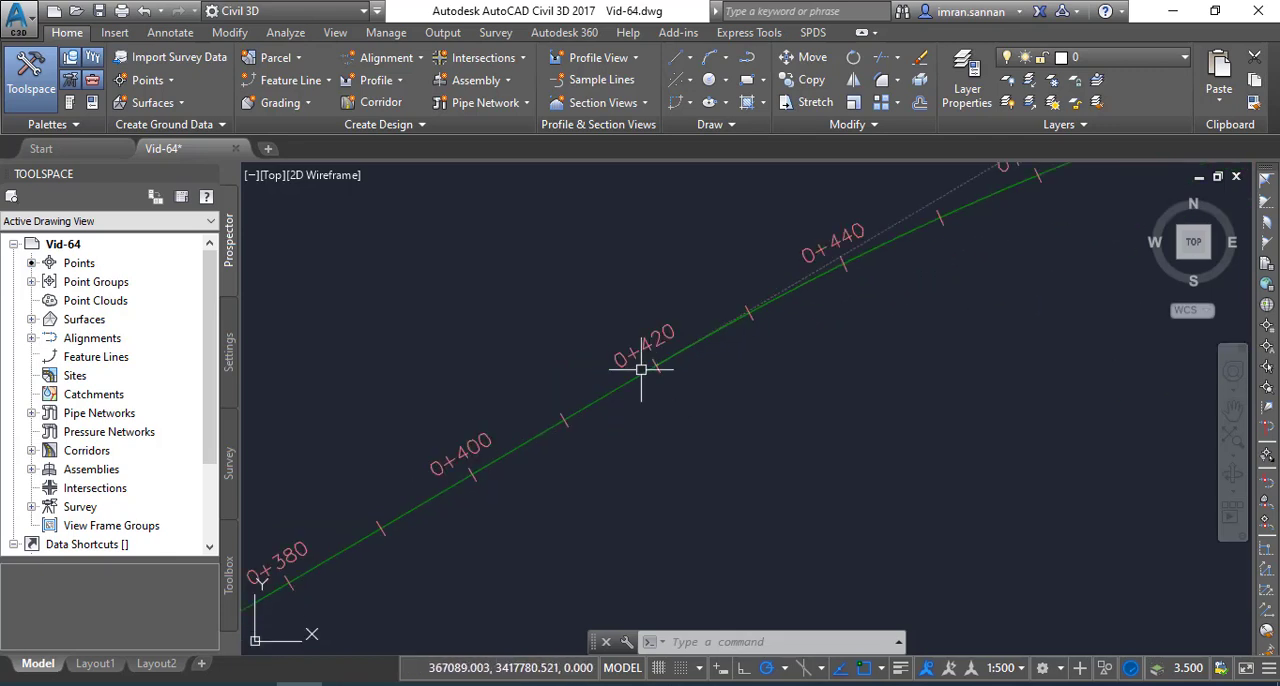
scroll(651, 371, up, 2)
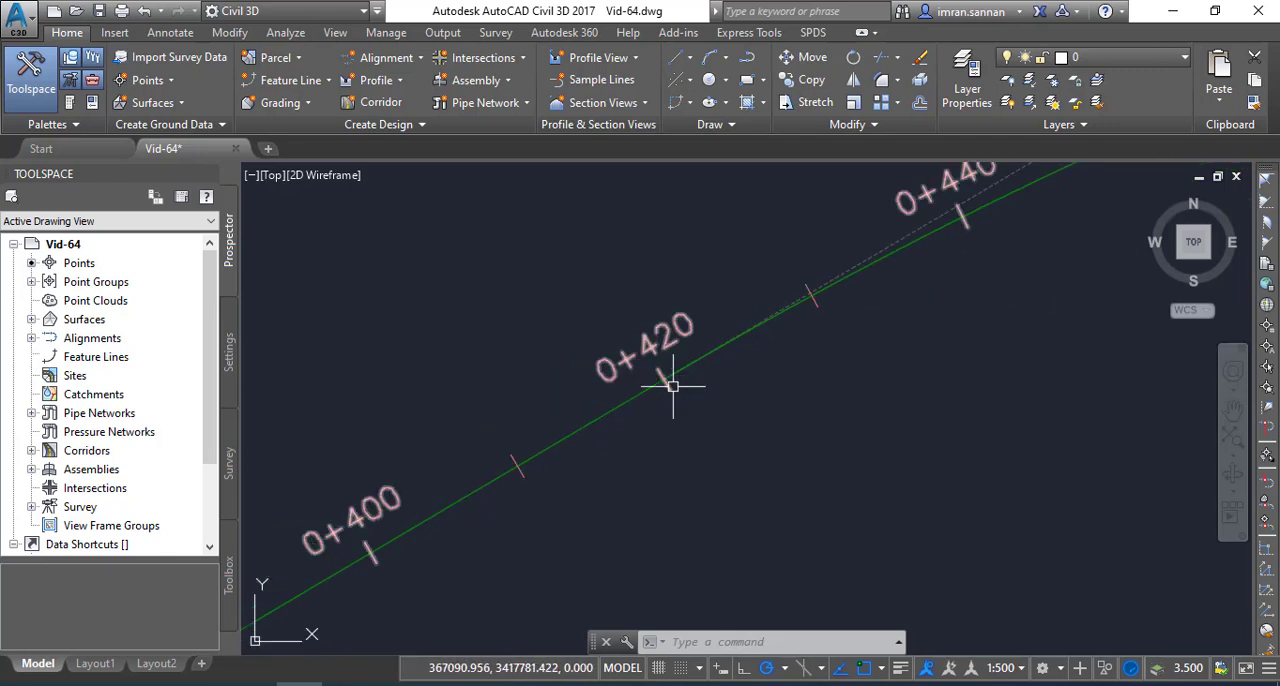
scroll(677, 384, down, 5)
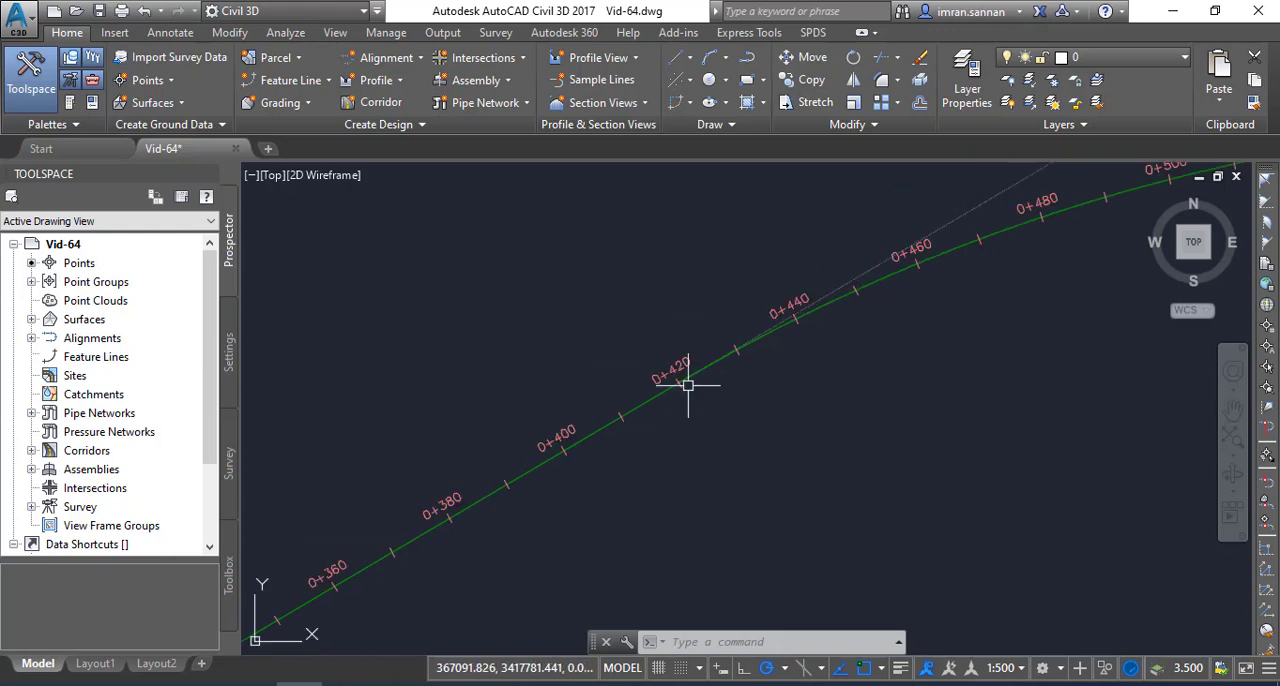
scroll(676, 384, up, 4)
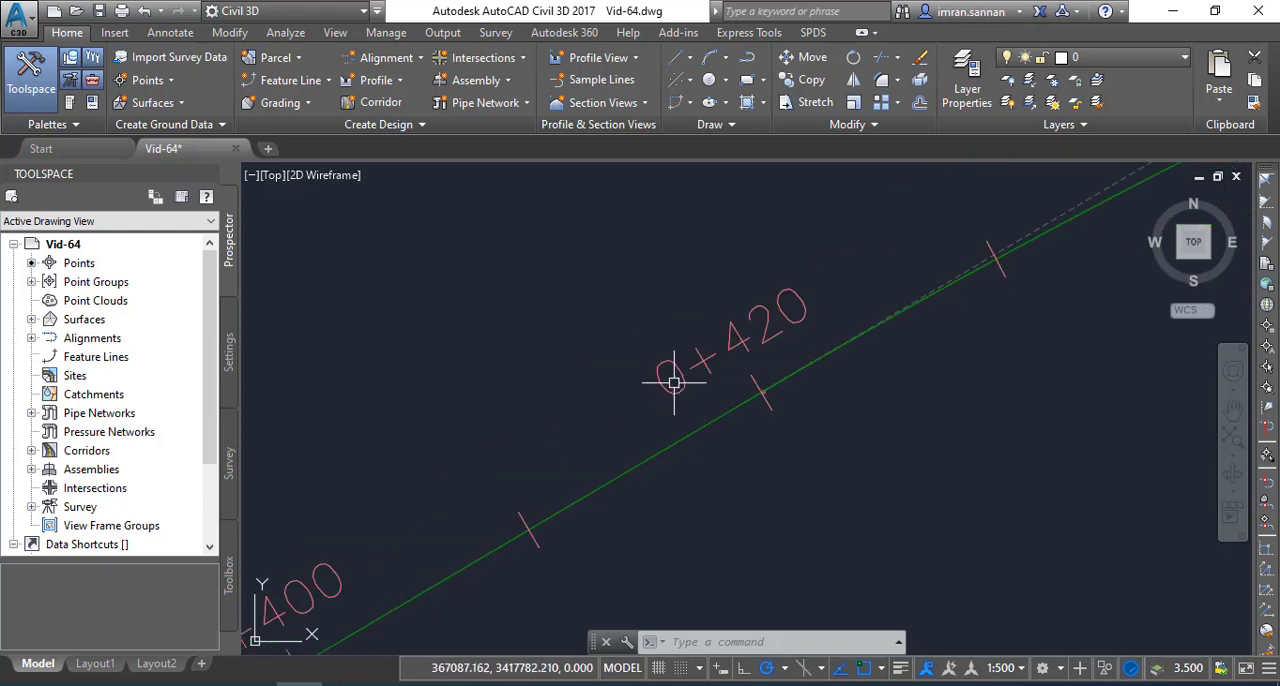
scroll(614, 356, down, 4)
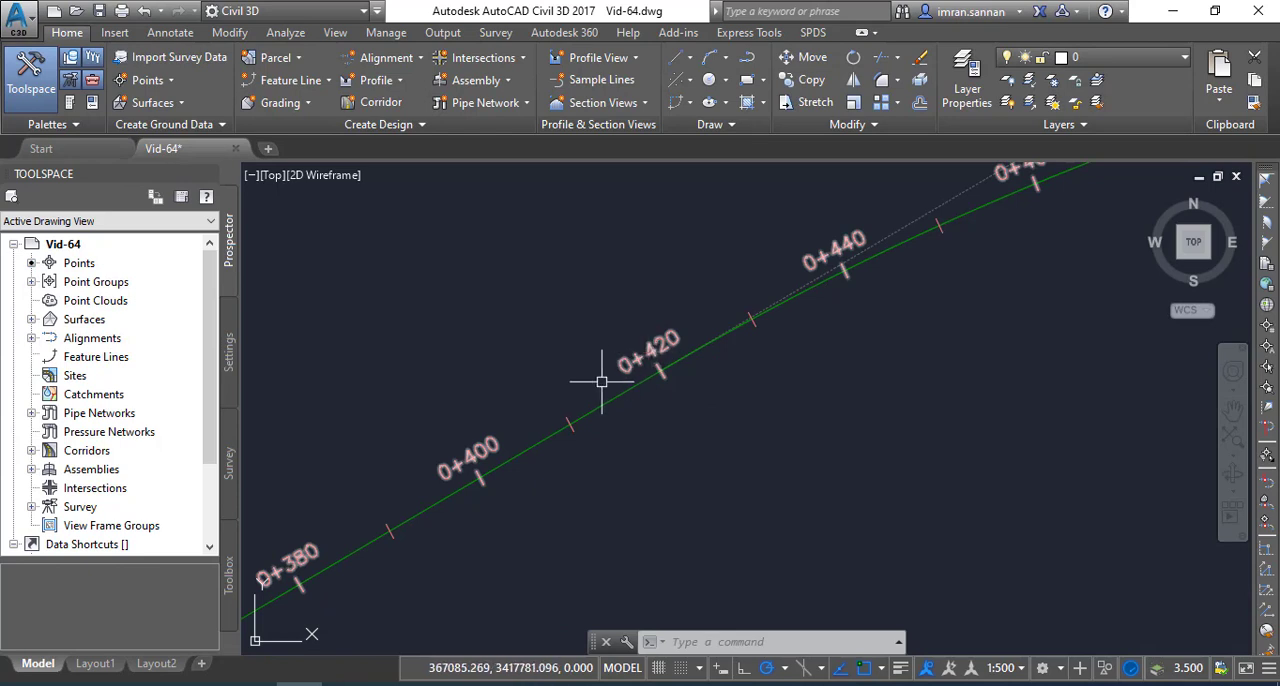
middle_drag(513, 438, 828, 305)
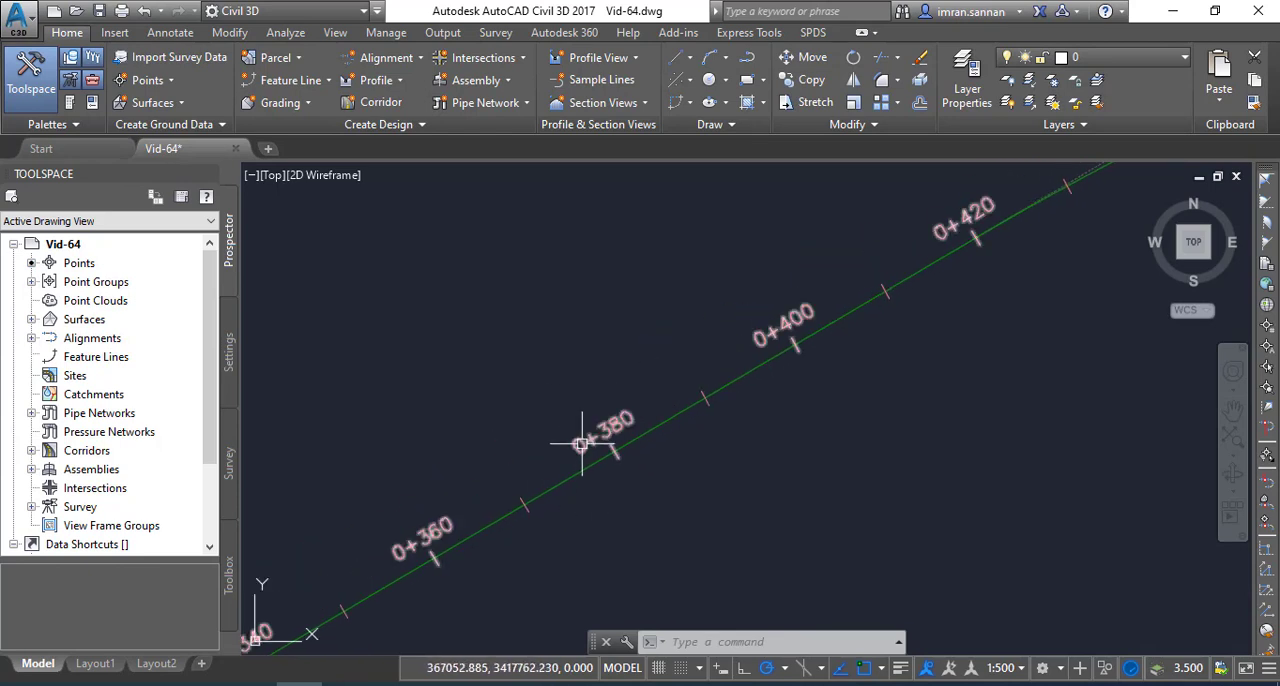
scroll(600, 396, down, 10)
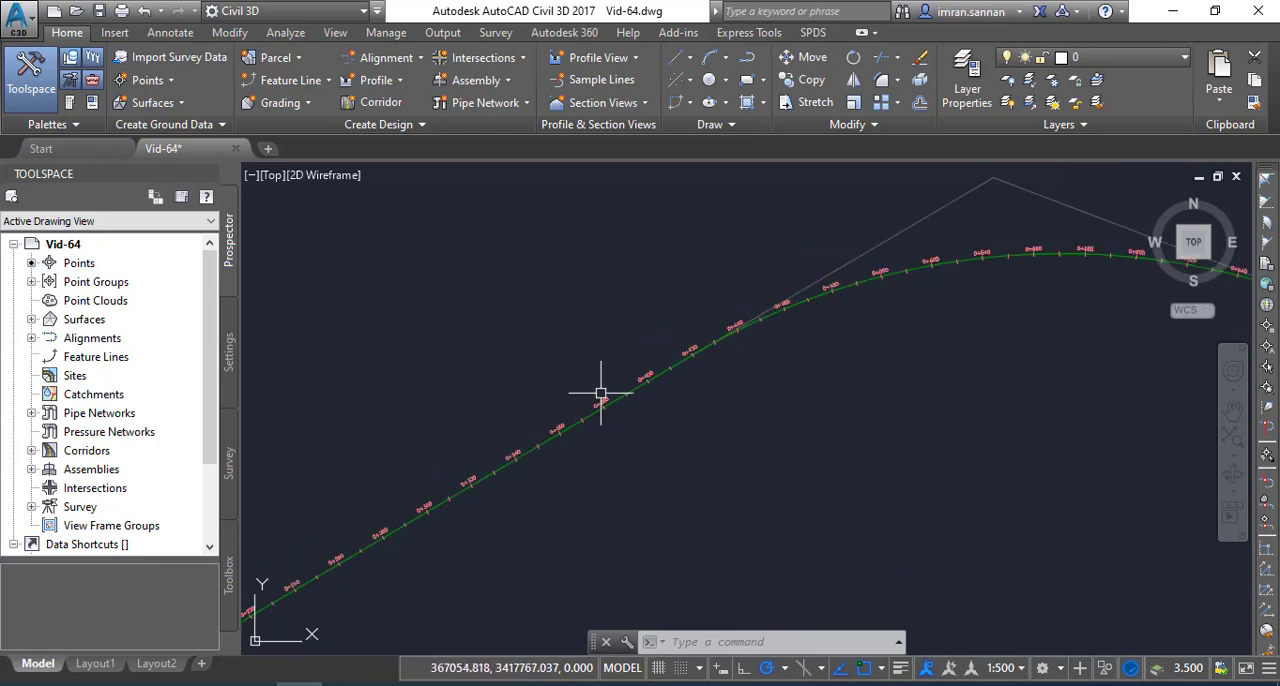
scroll(654, 366, up, 12)
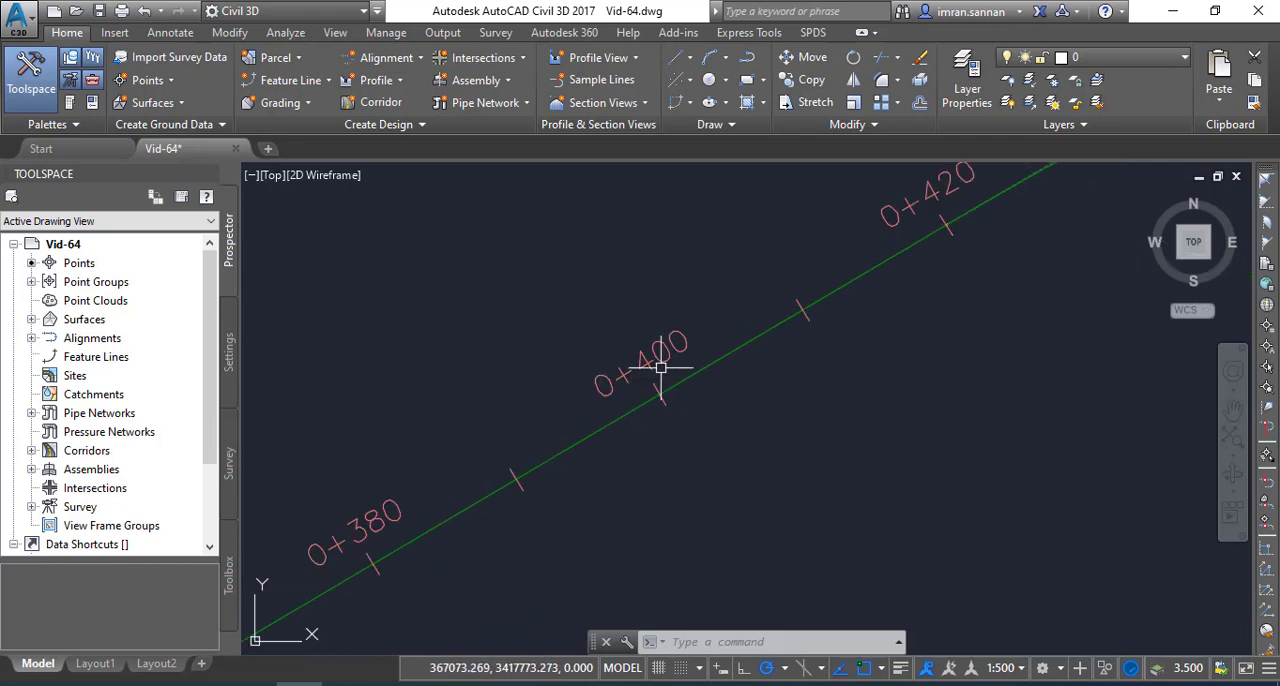
scroll(650, 360, down, 6)
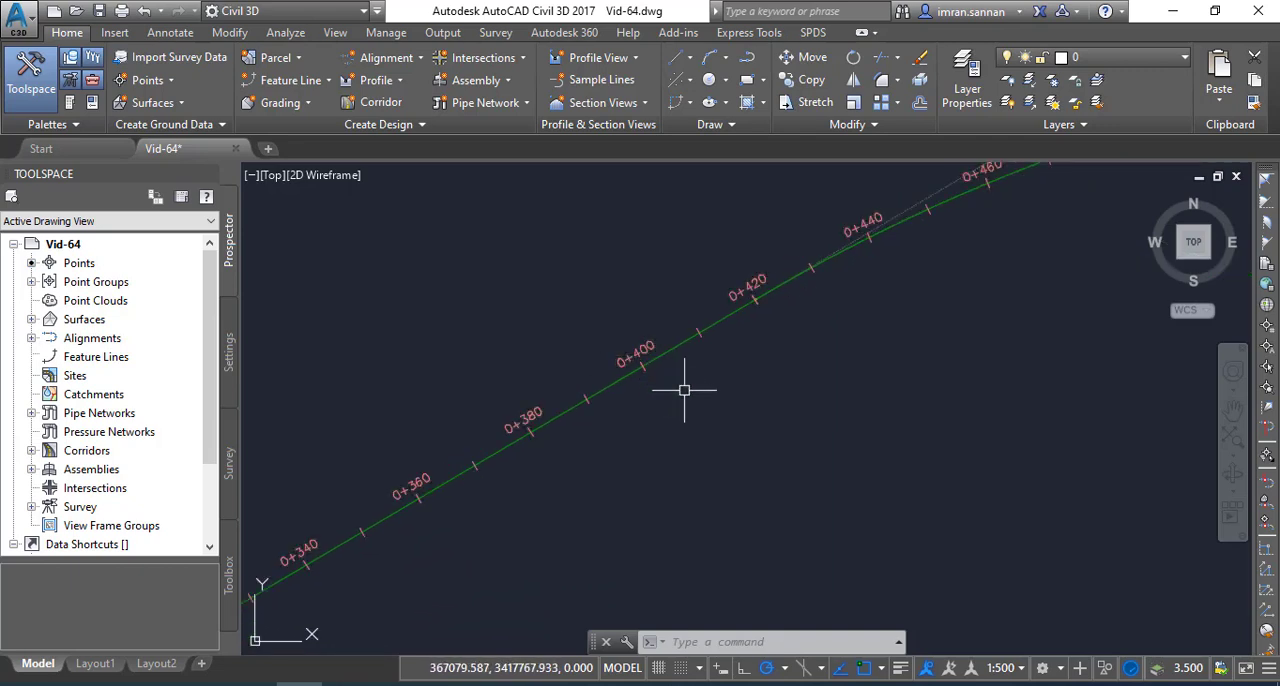
scroll(690, 388, up, 1)
scroll(700, 380, down, 2)
scroll(657, 363, up, 8)
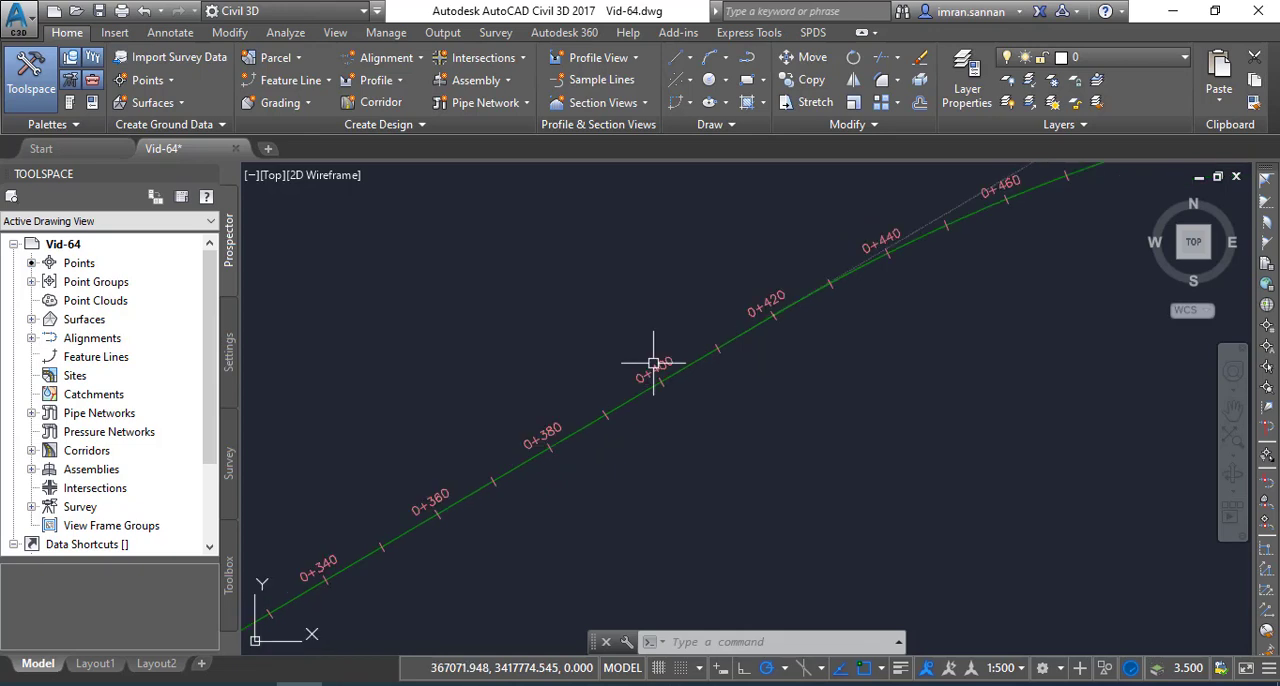
Select the major station labels near 0+400 and review their label group settings, closing the dialog without changes
click(655, 363)
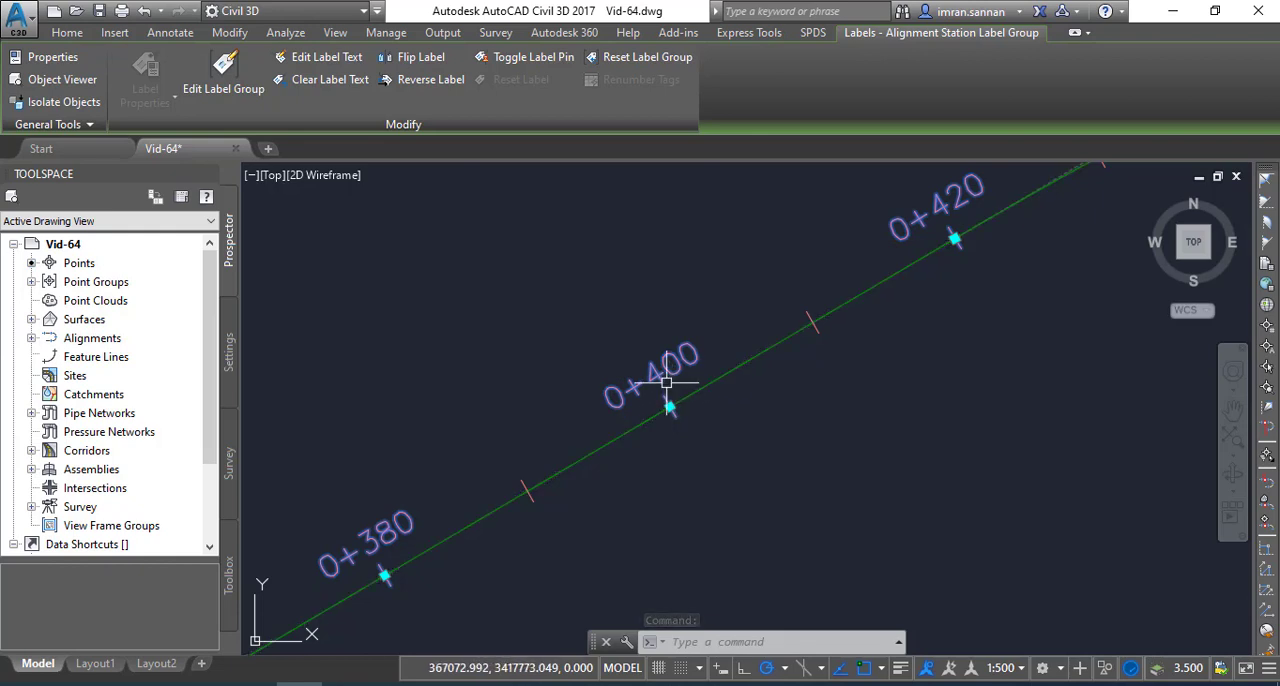
click(221, 80)
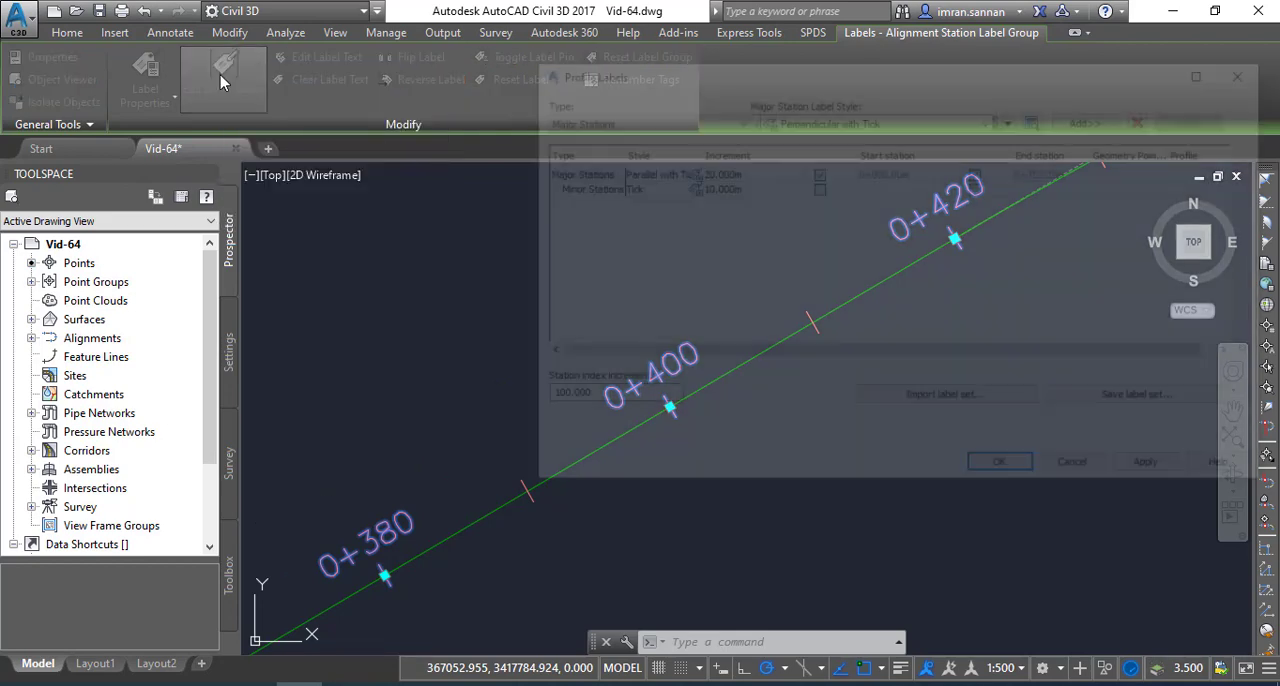
drag(688, 60, 490, 63)
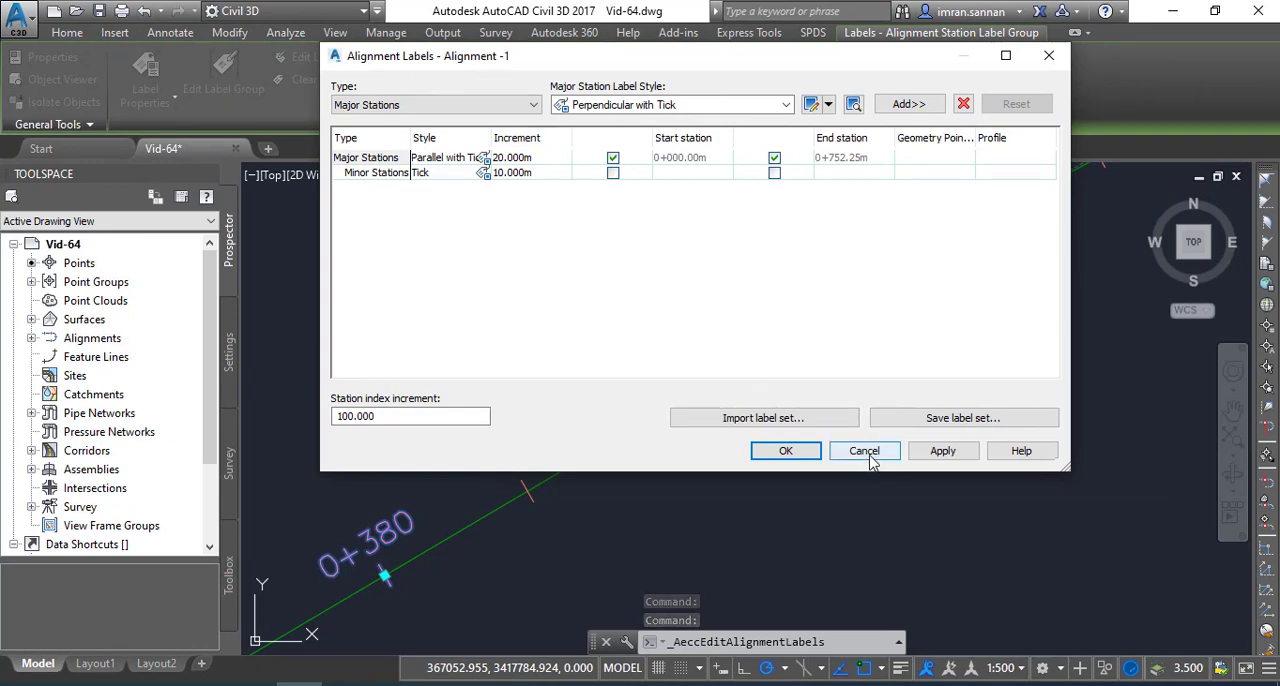
click(786, 451)
Review the Alignment Labels settings again with Edit Alignment Labels, cancelling without changes
right_click(667, 307)
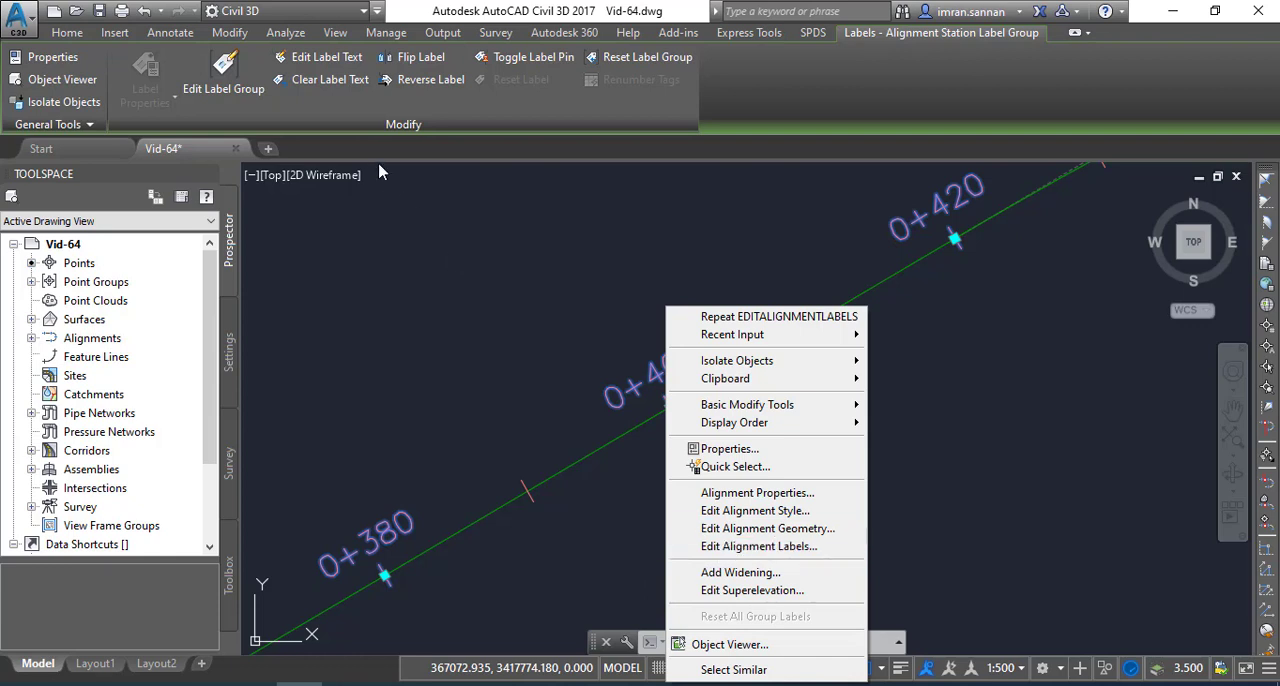
click(415, 305)
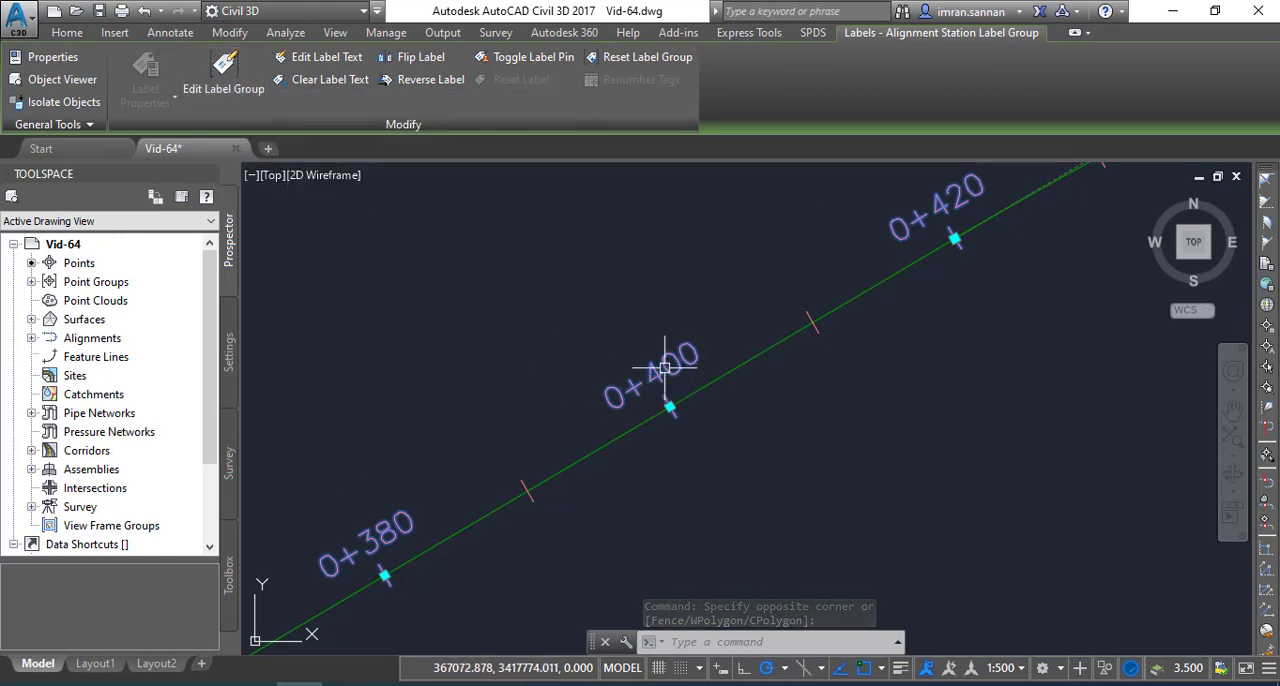
right_click(665, 368)
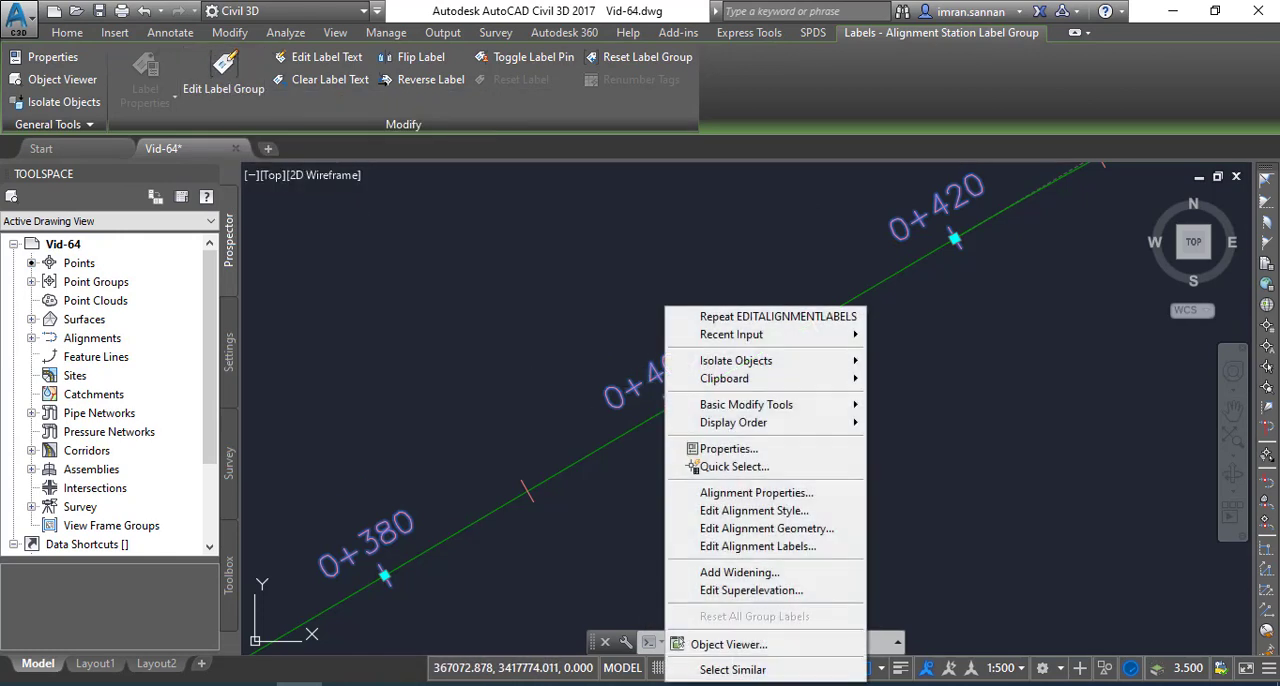
click(737, 549)
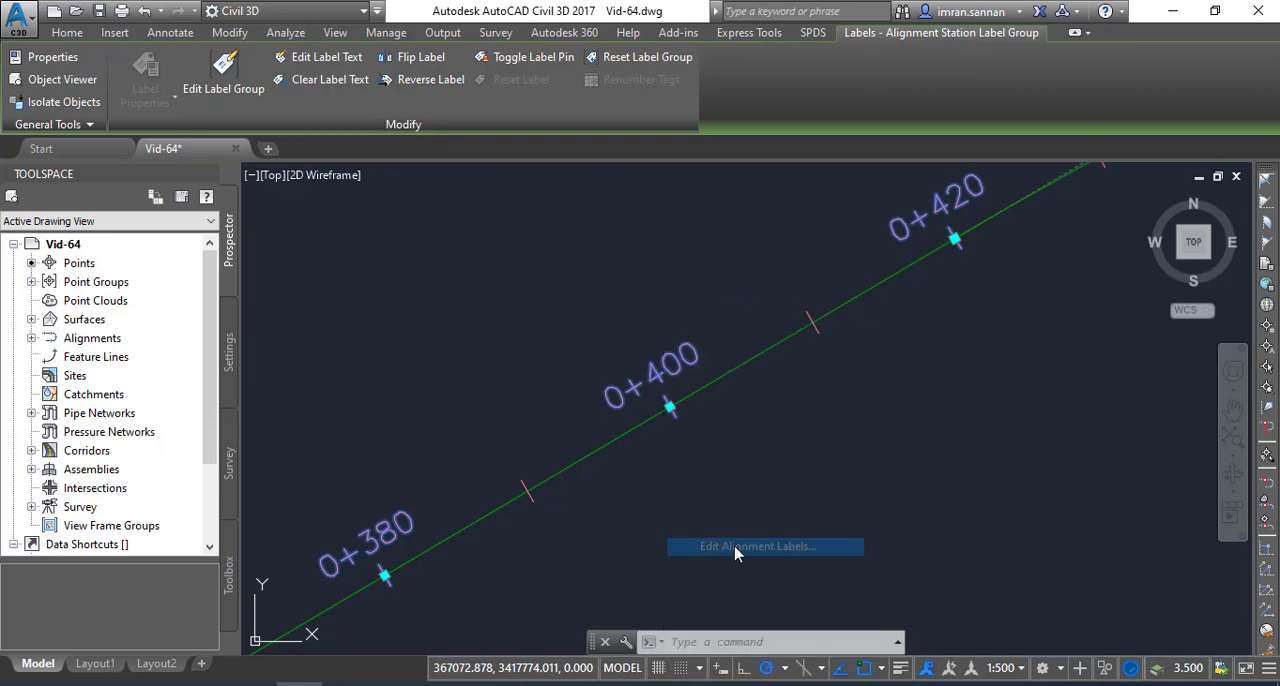
mouse_move(557, 66)
mouse_down()
mouse_move(573, 93)
mouse_move(581, 59)
mouse_move(723, 65)
mouse_up()
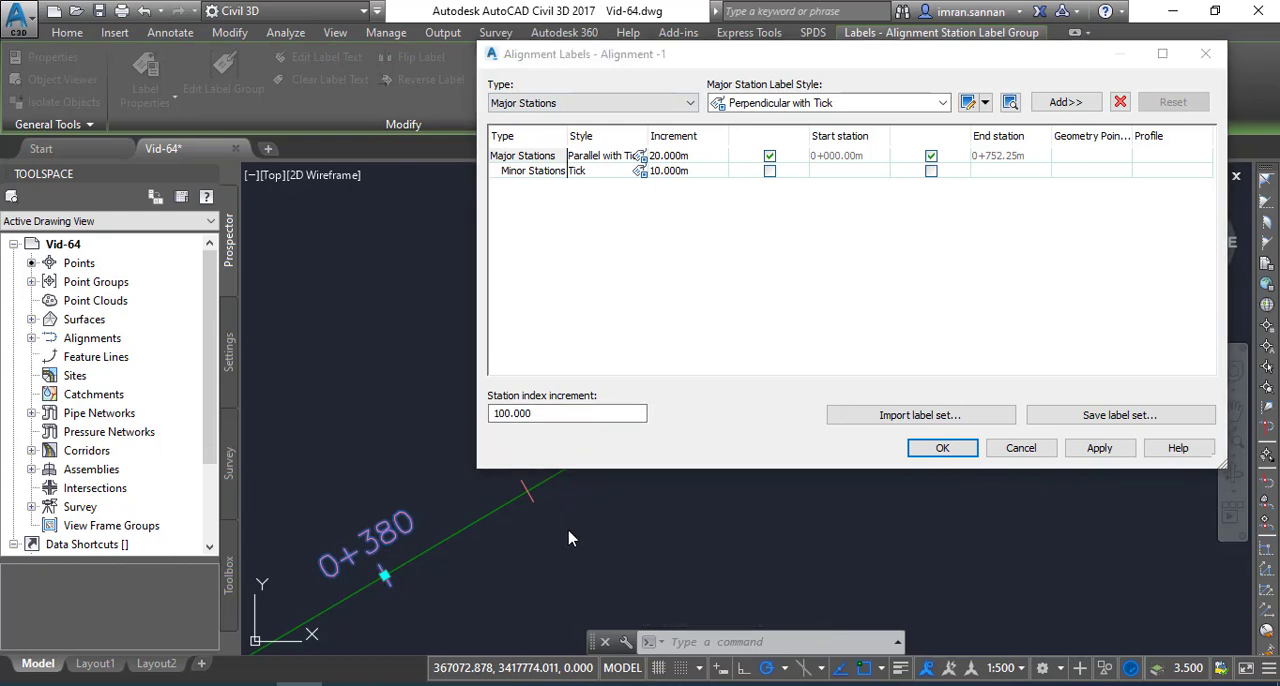
click(1021, 448)
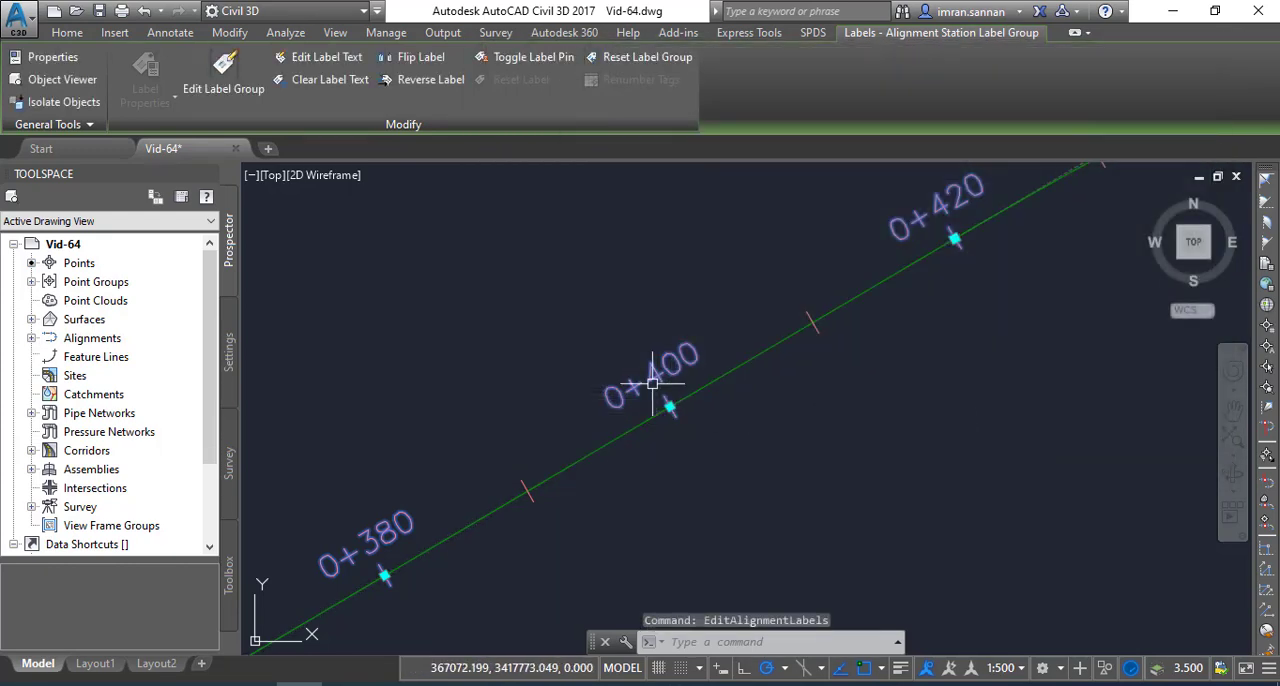
Examine the minor ticks between the major station labels 0+380 and 0+400
middle_drag(636, 388, 761, 308)
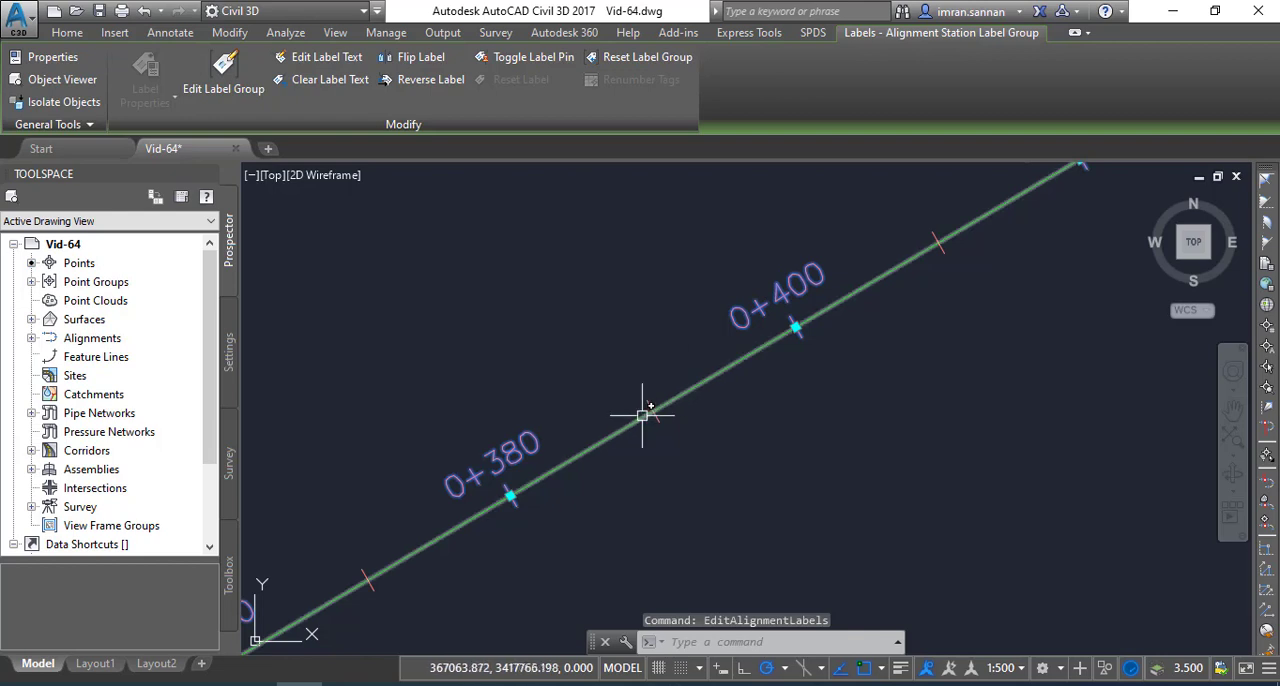
scroll(651, 410, up, 4)
scroll(653, 357, down, 6)
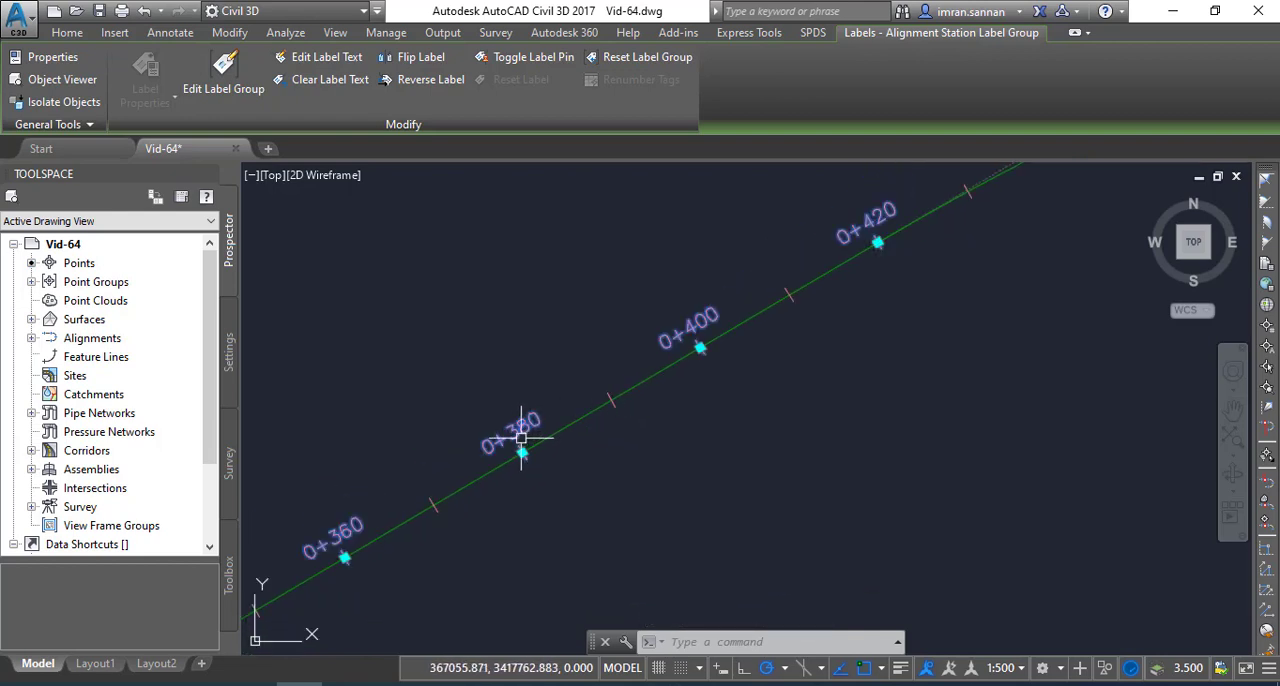
scroll(636, 402, up, 2)
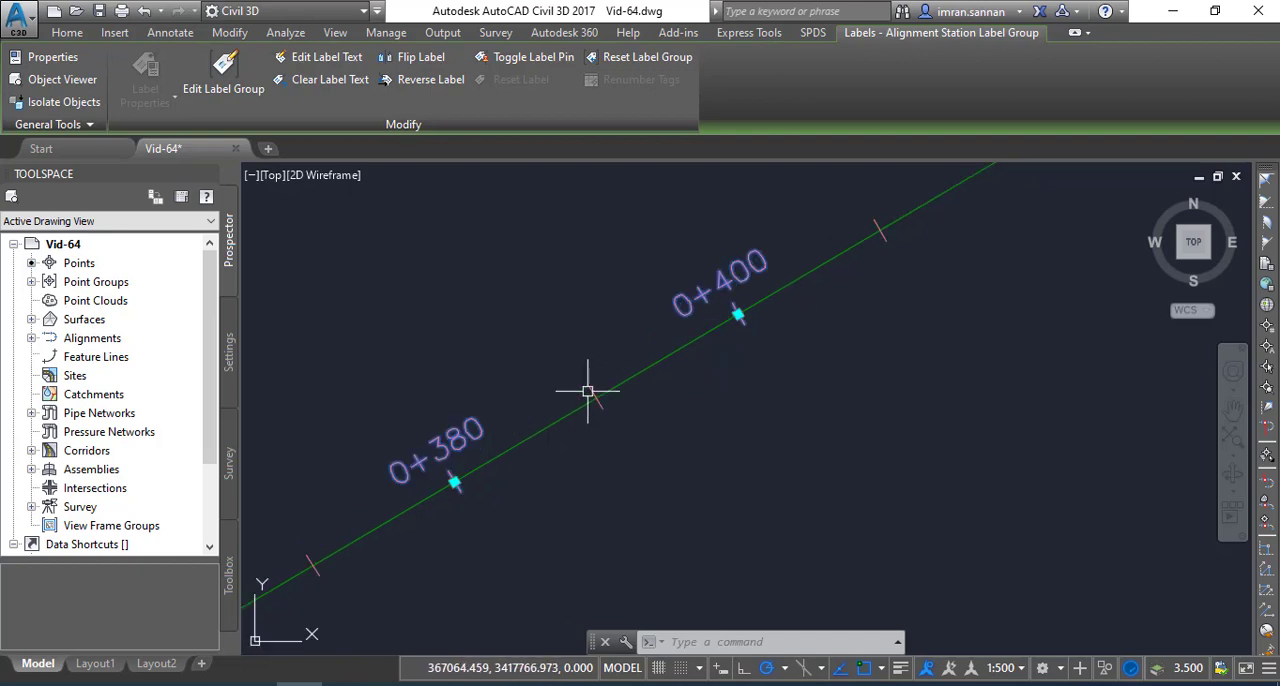
scroll(588, 390, up, 2)
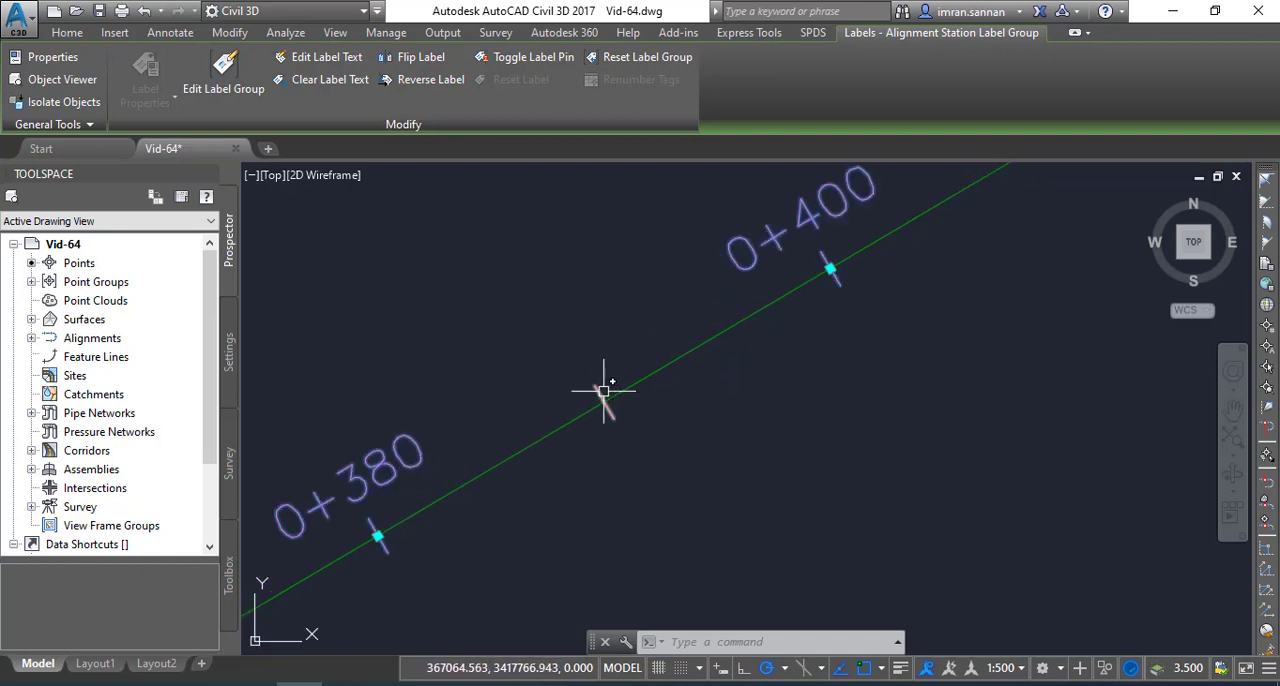
scroll(580, 380, down, 5)
scroll(640, 340, up, 3)
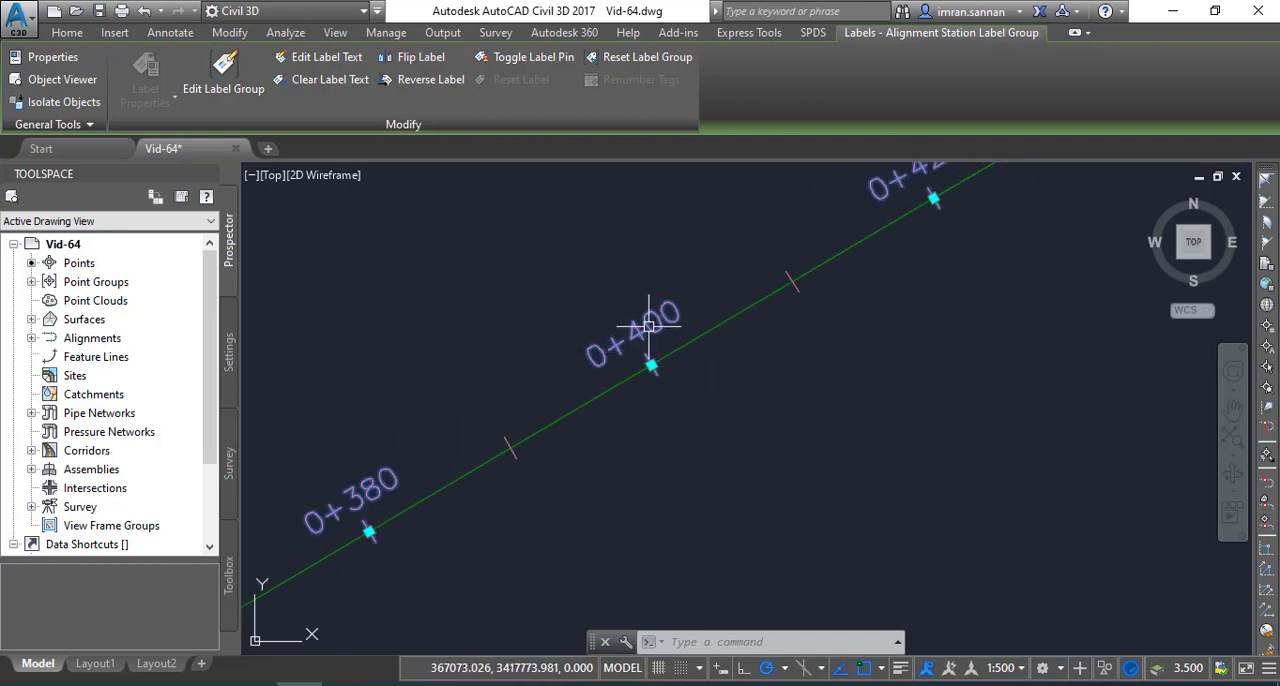
Open the alignment's label settings and widen the Style column to show the full style names
right_click(650, 307)
click(697, 549)
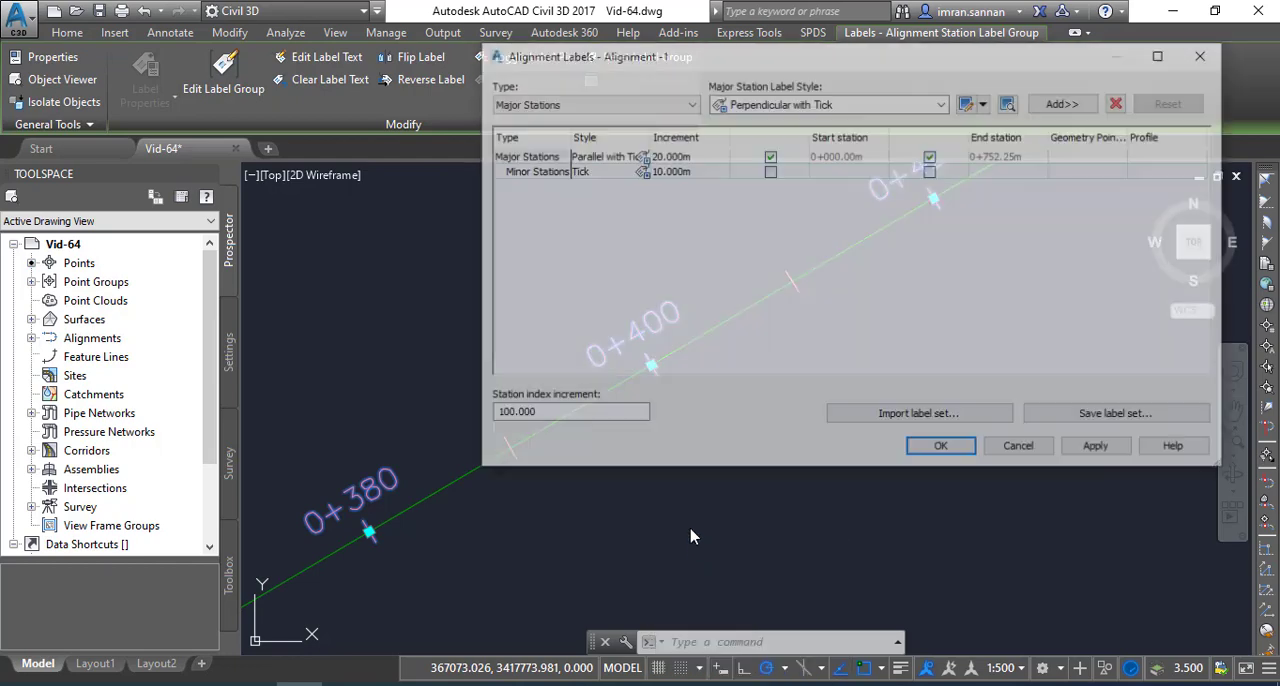
drag(704, 62, 620, 68)
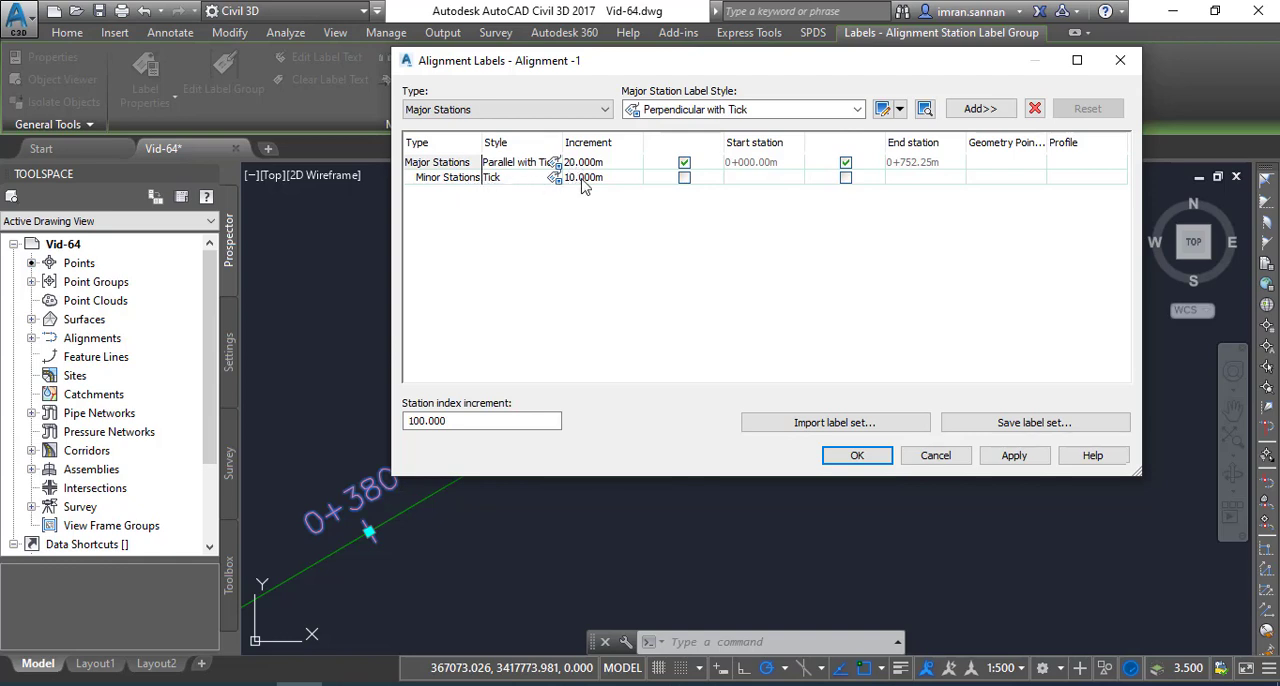
drag(564, 148, 650, 148)
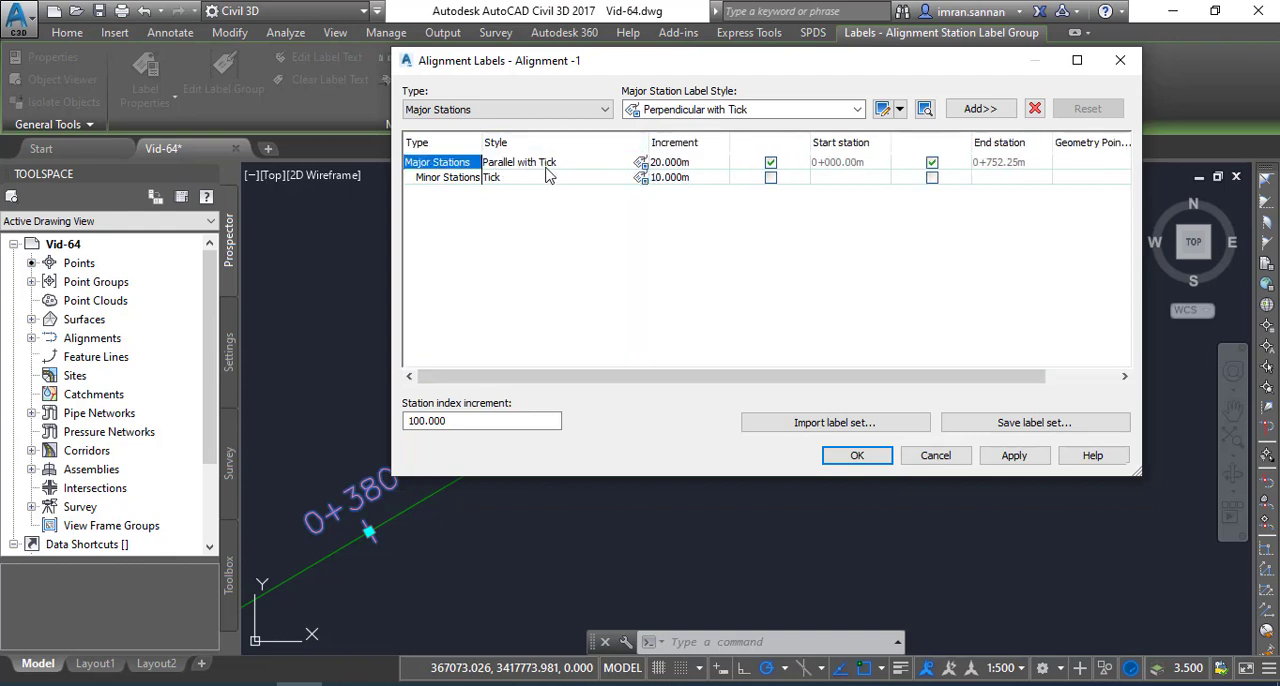
Open a copy of the major stations' Parallel with Tick label style in the Label Style Composer
click(640, 163)
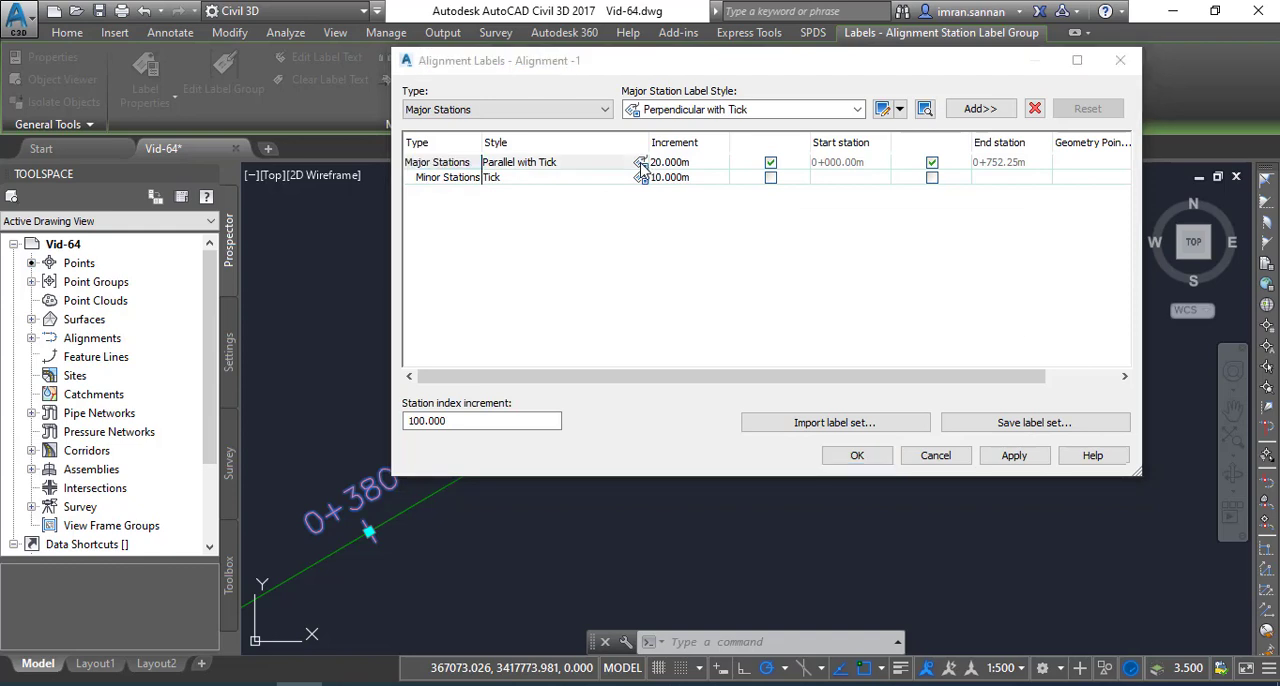
drag(833, 232, 660, 201)
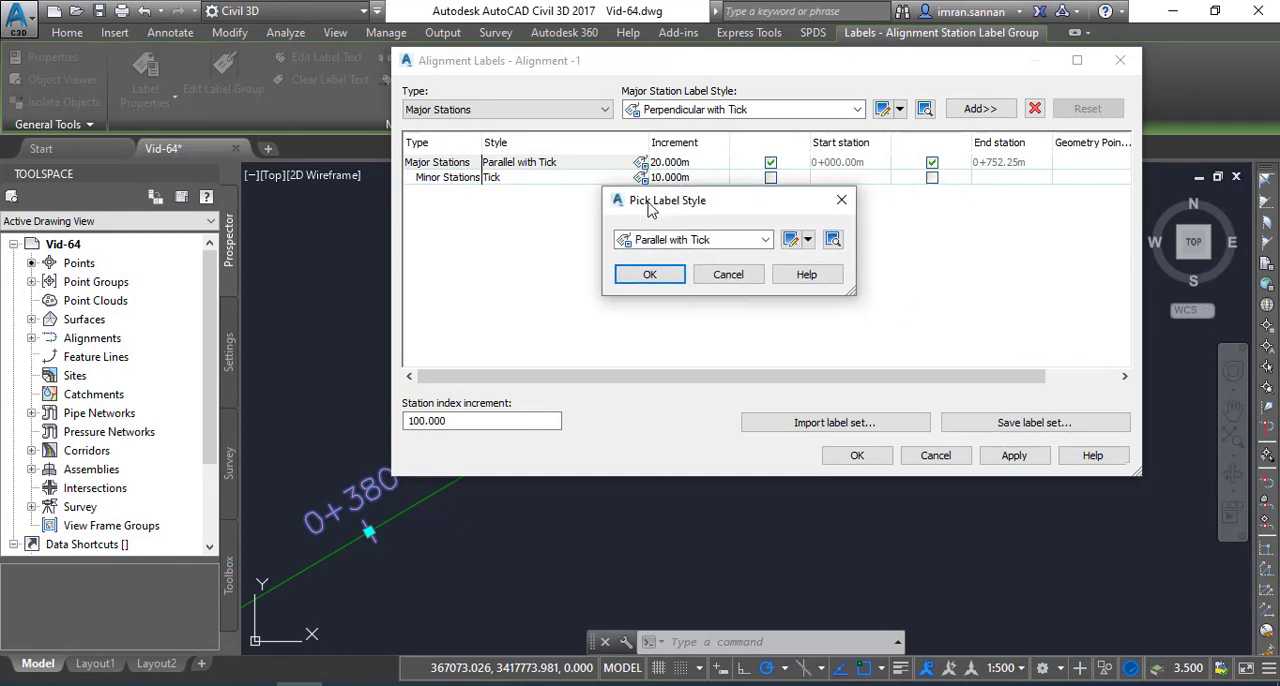
click(808, 241)
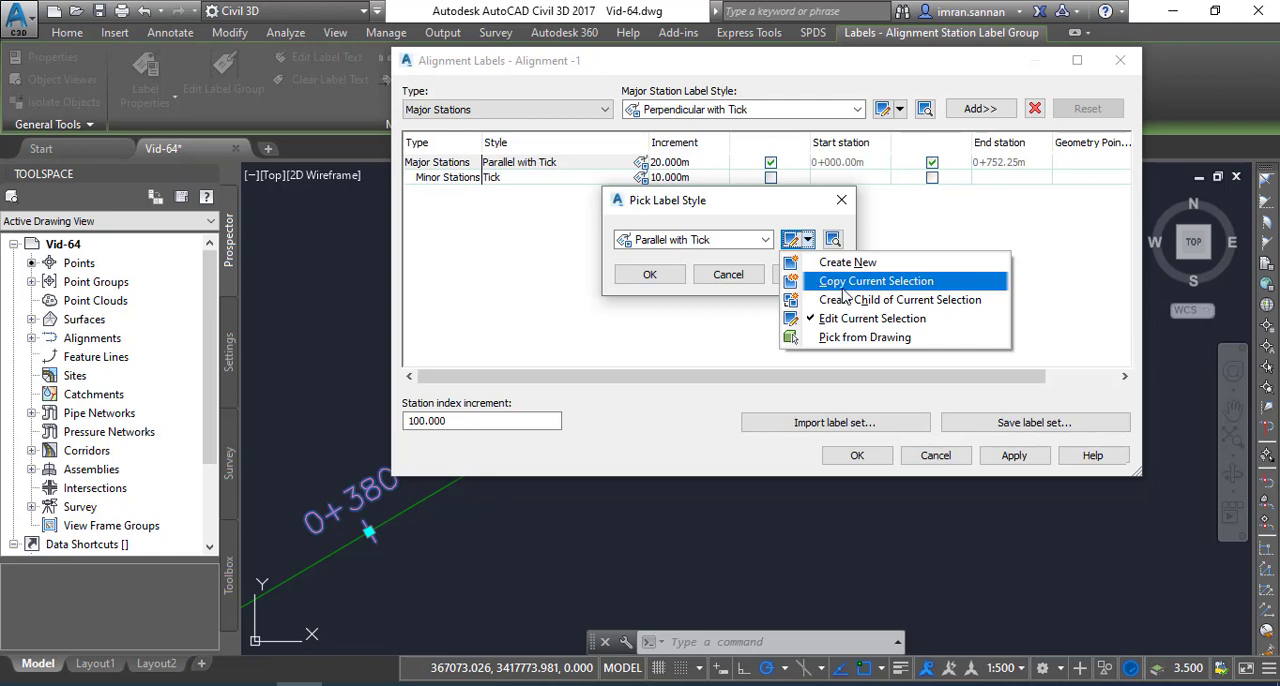
click(846, 284)
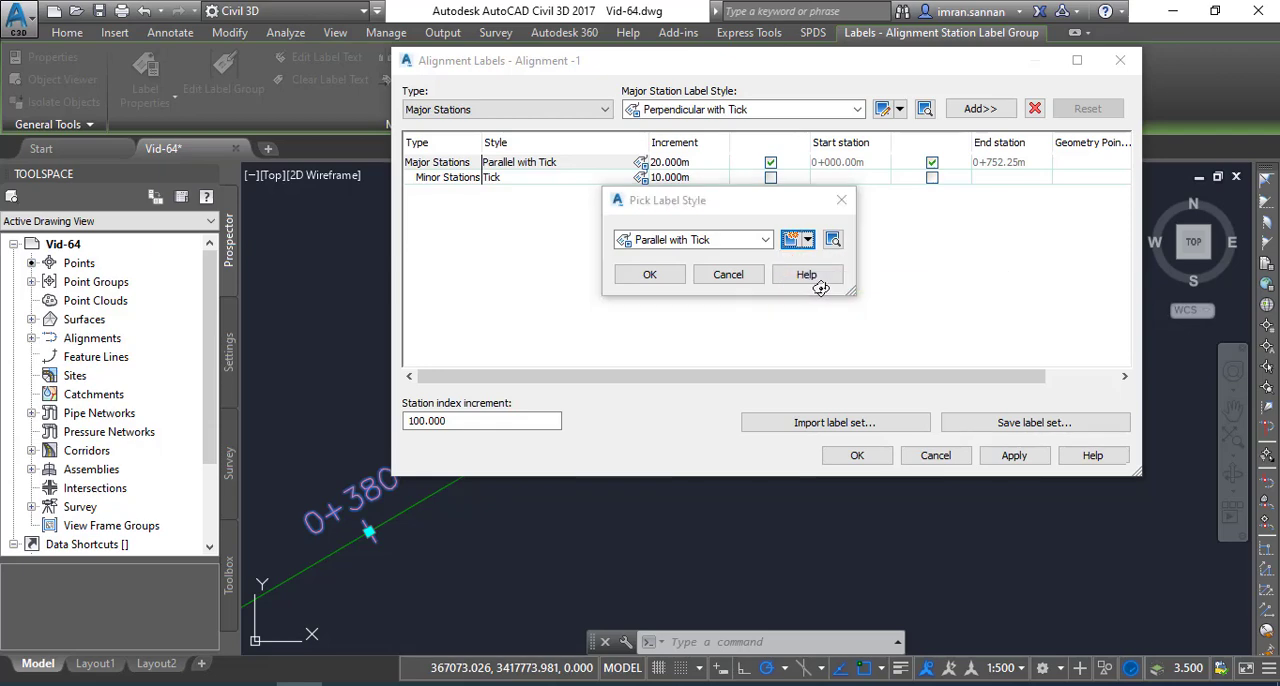
drag(769, 61, 683, 52)
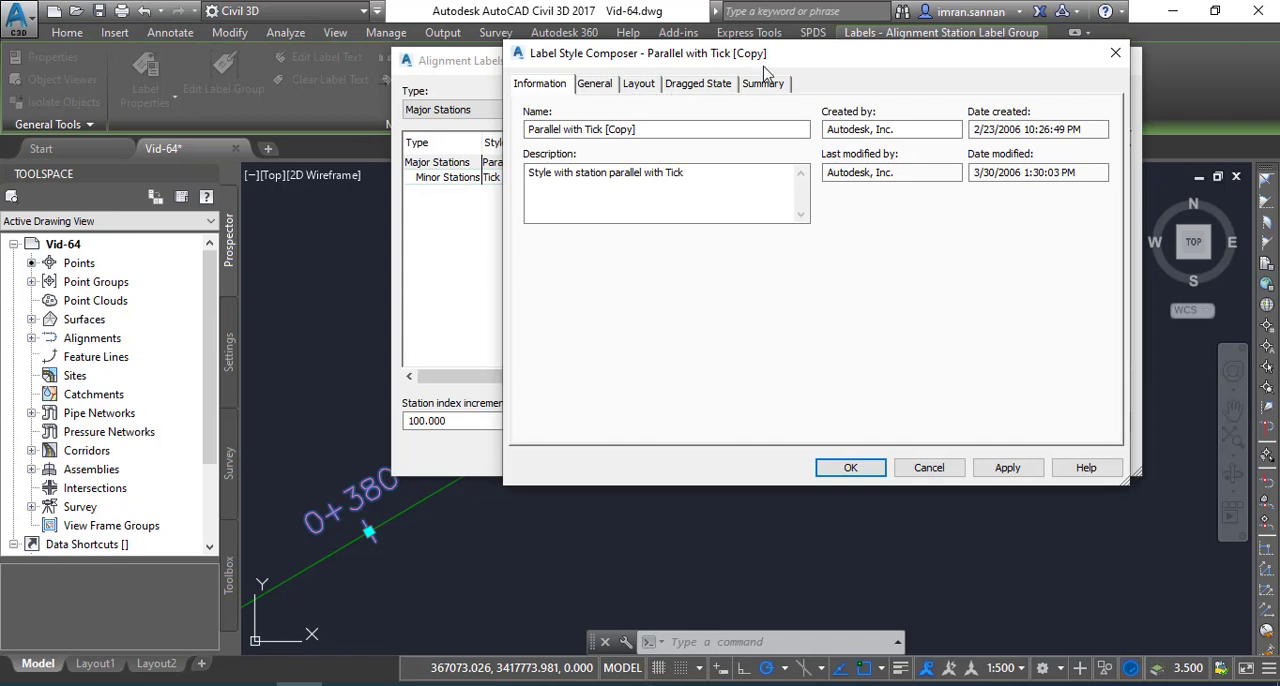
drag(765, 60, 710, 58)
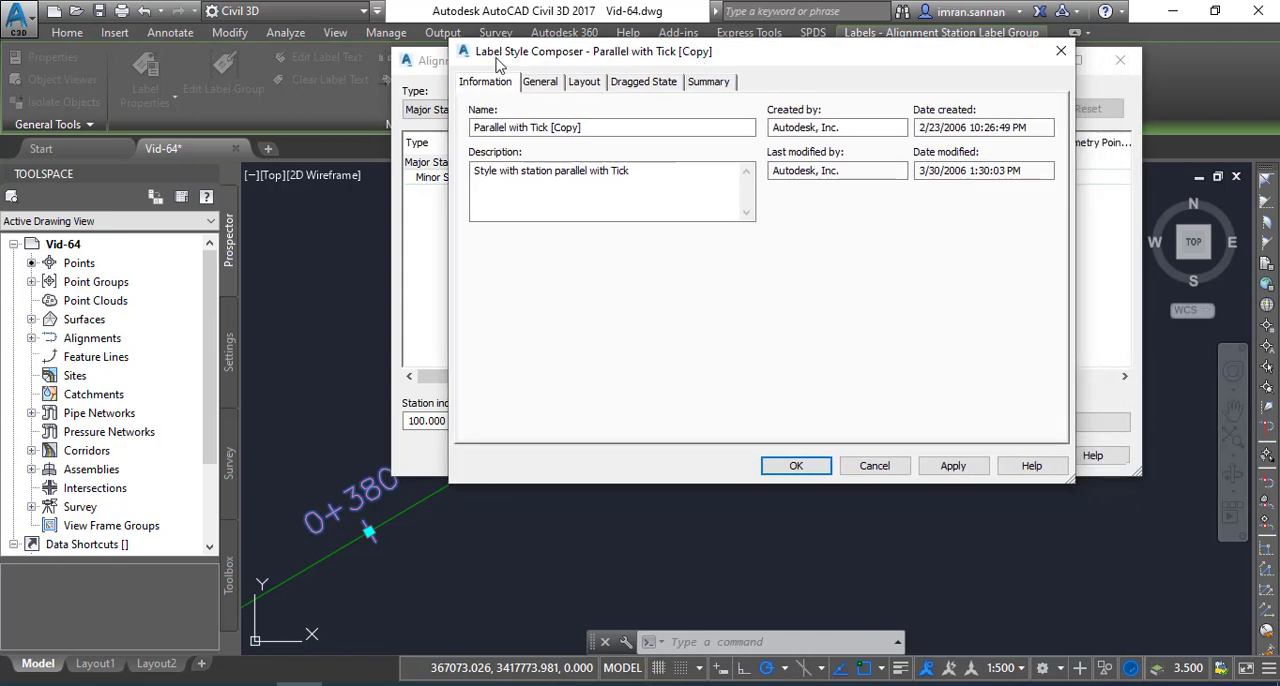
drag(643, 57, 601, 62)
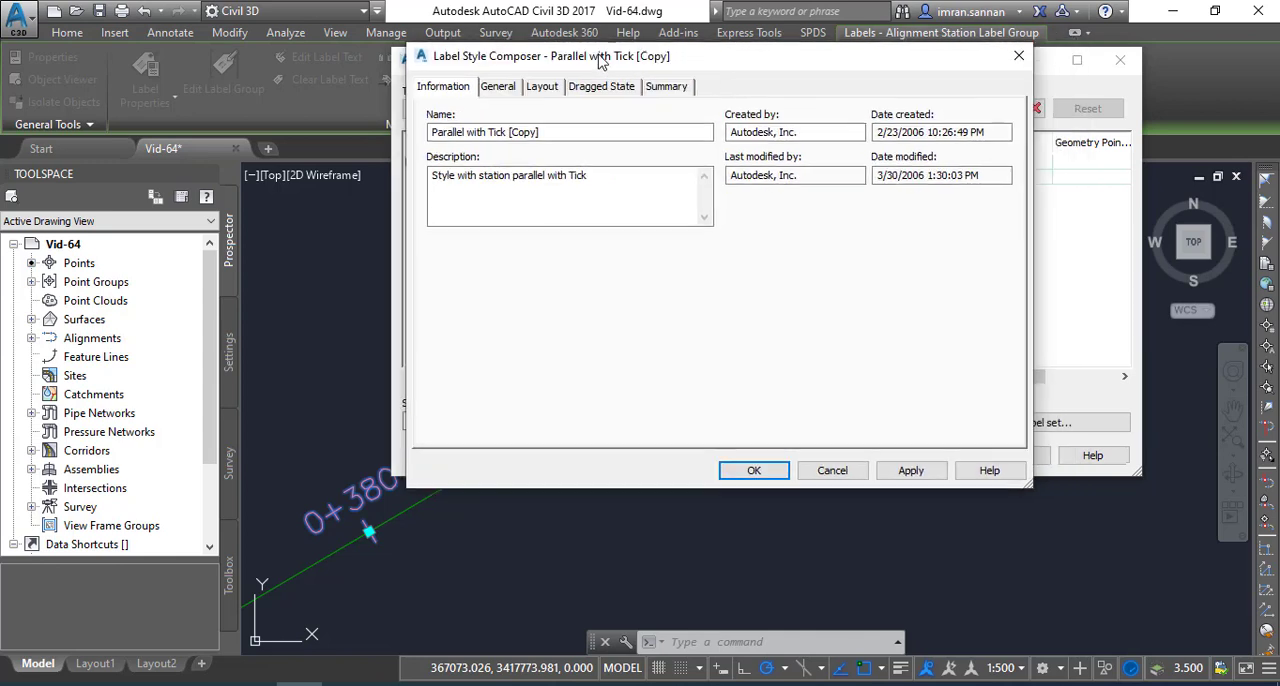
click(557, 133)
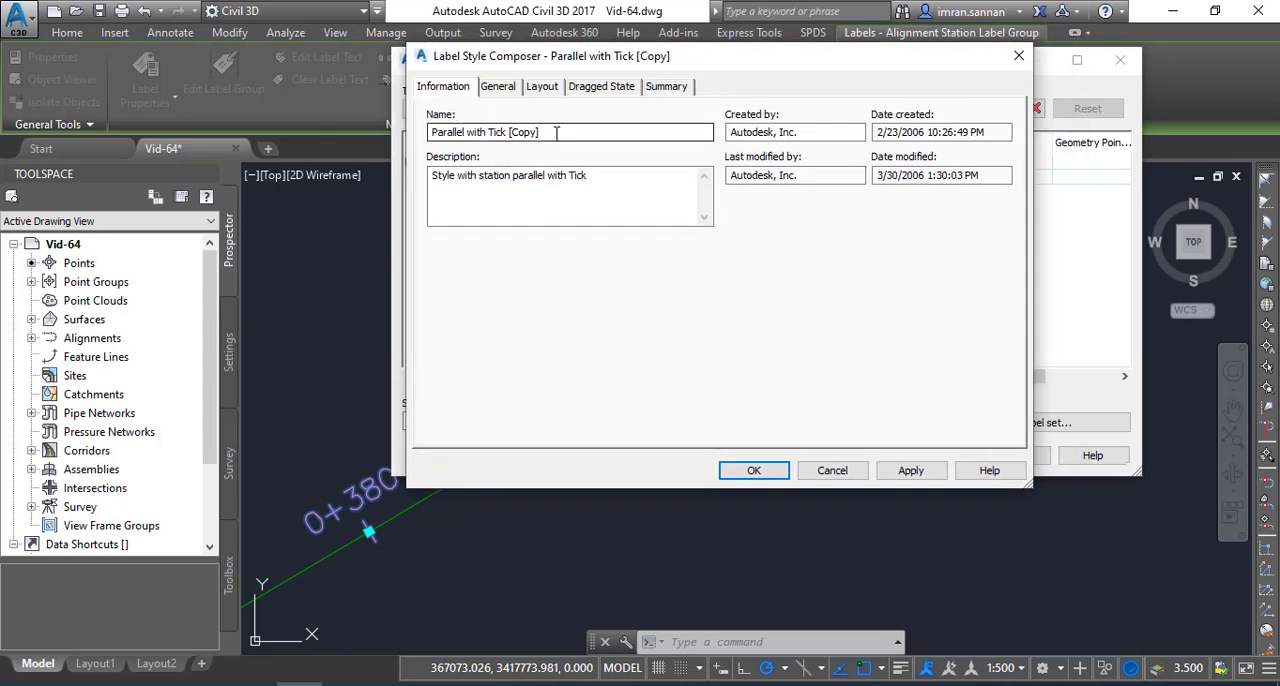
drag(557, 133, 443, 120)
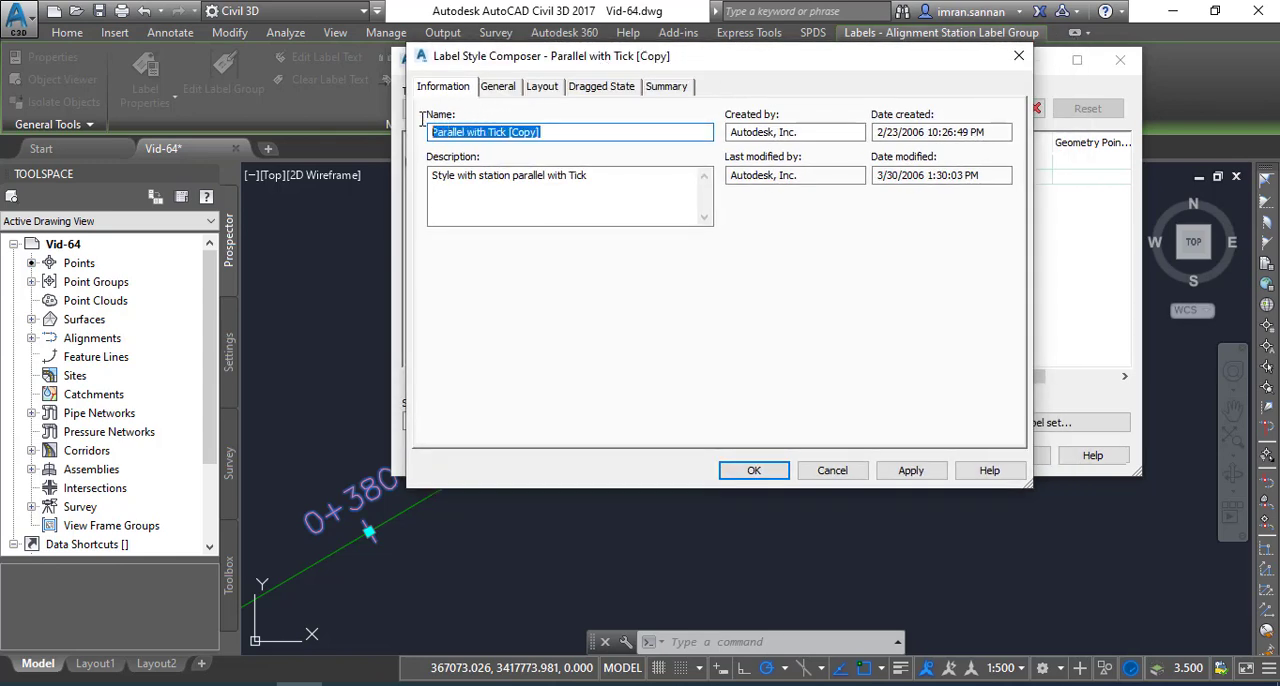
click(551, 136)
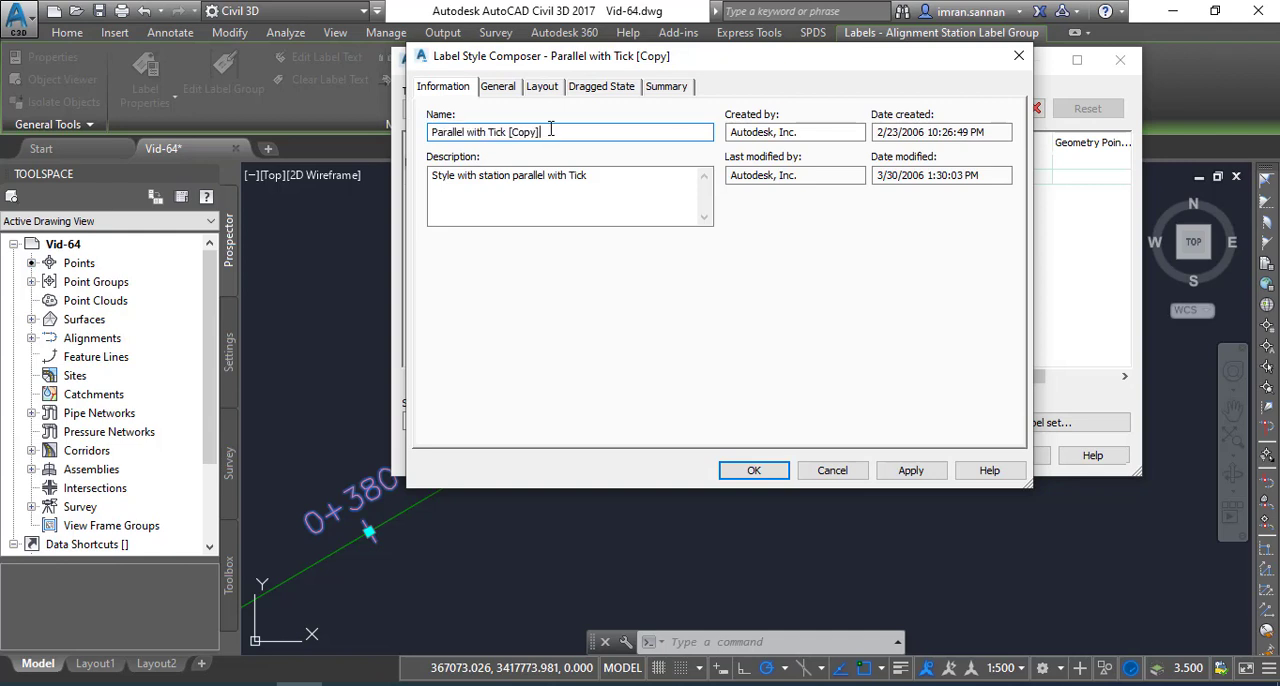
Review the text styles available in the label style's general settings, keeping Standard
click(499, 91)
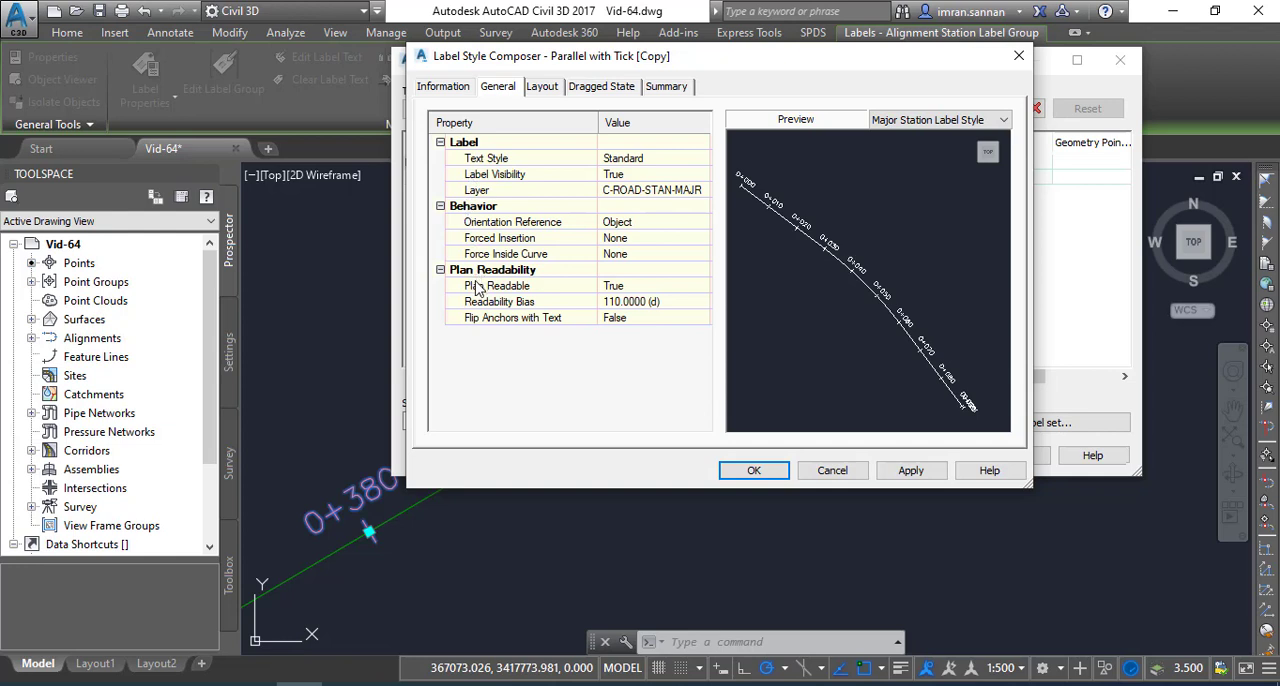
click(637, 165)
click(704, 160)
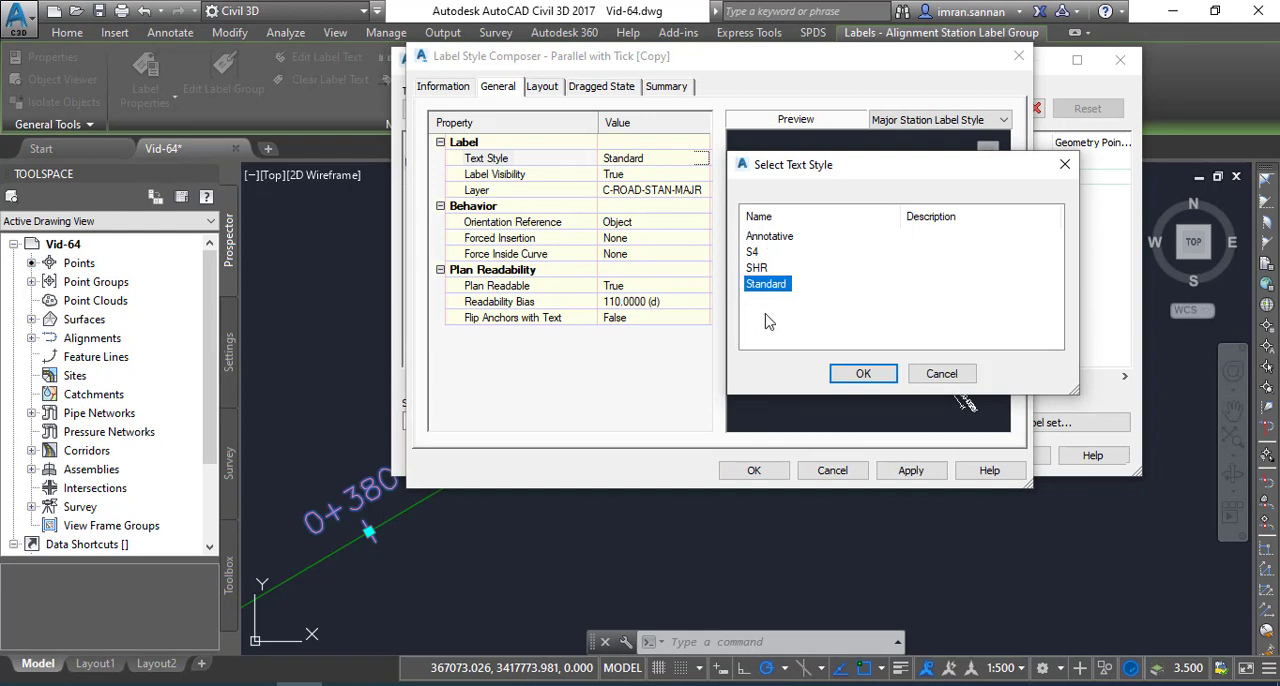
click(860, 376)
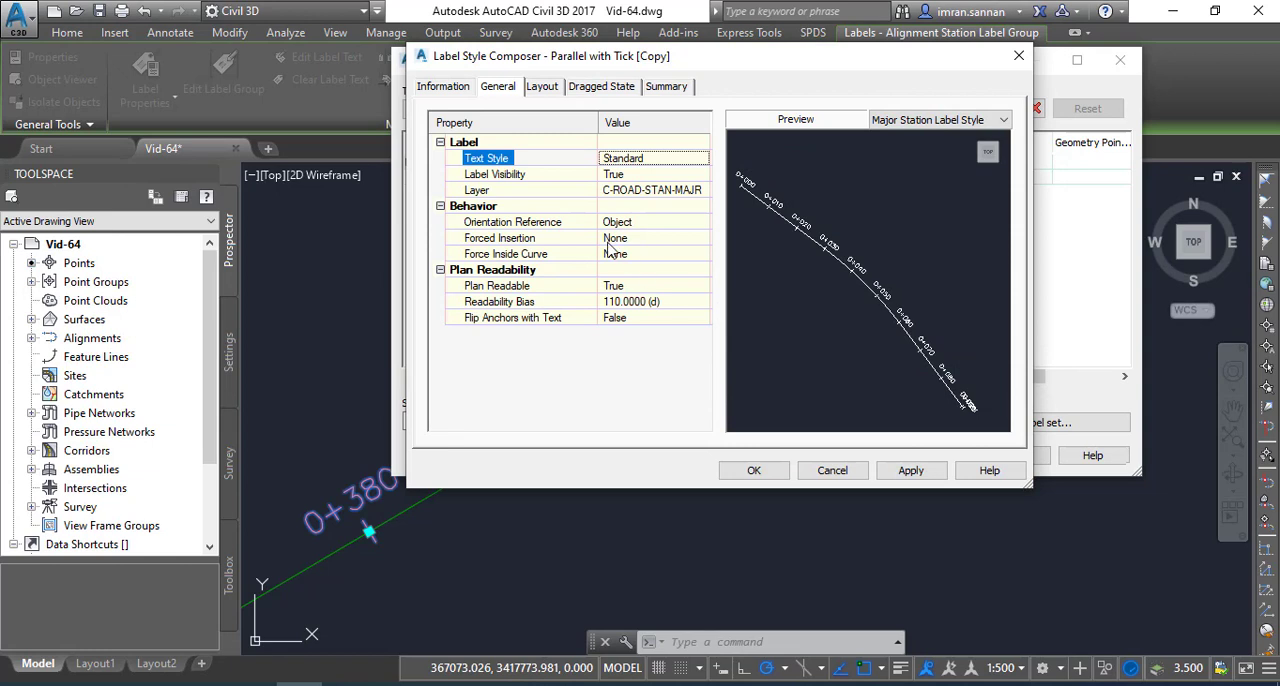
Set the whole label's visibility to False and restore it to True to compare the preview
click(631, 175)
click(672, 176)
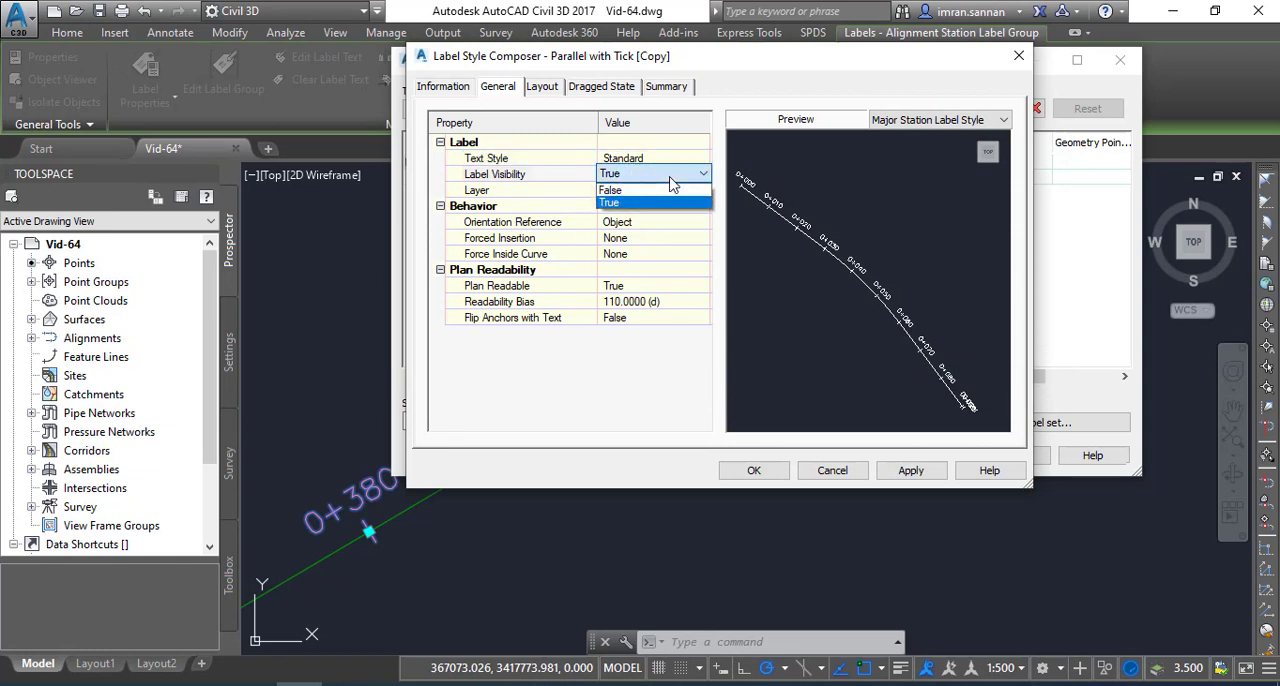
click(612, 190)
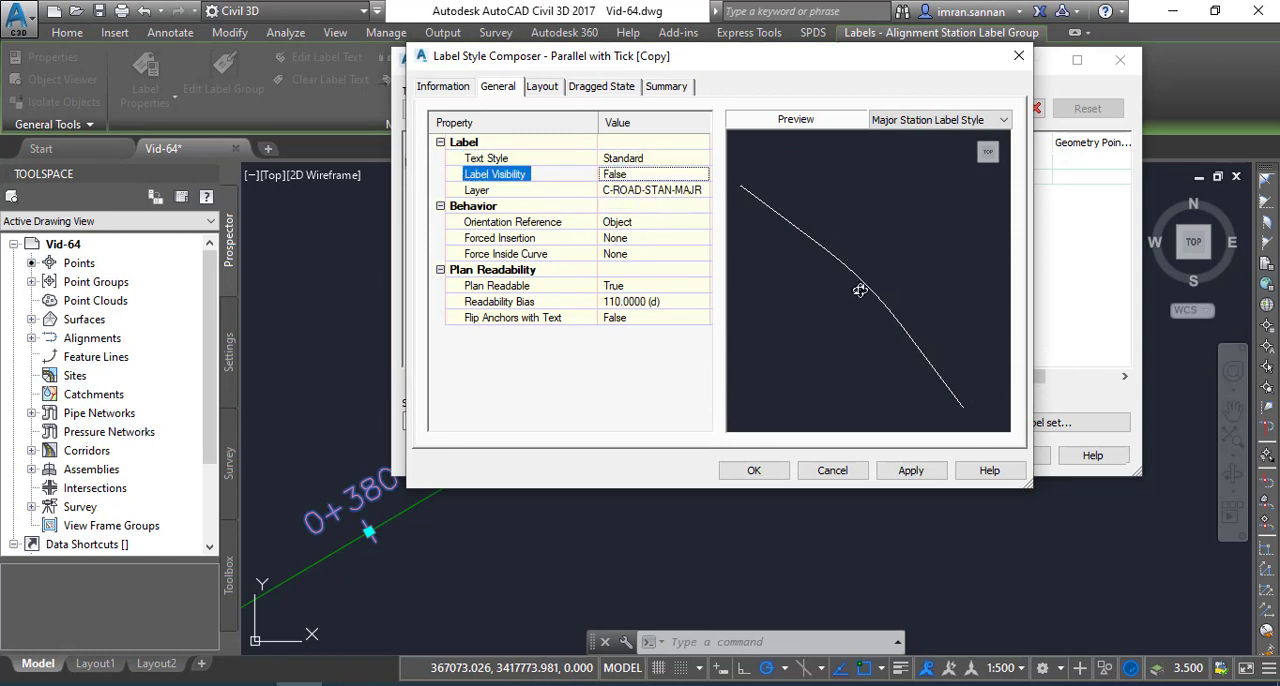
scroll(822, 264, up, 3)
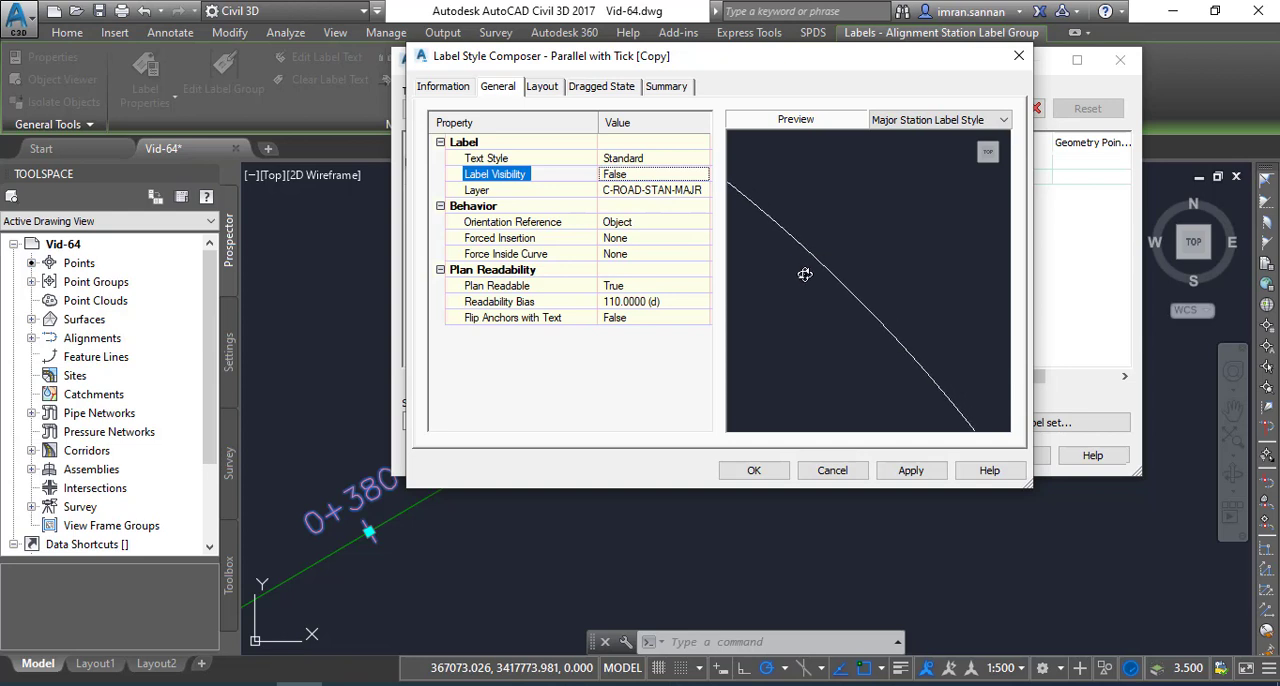
click(673, 178)
click(700, 174)
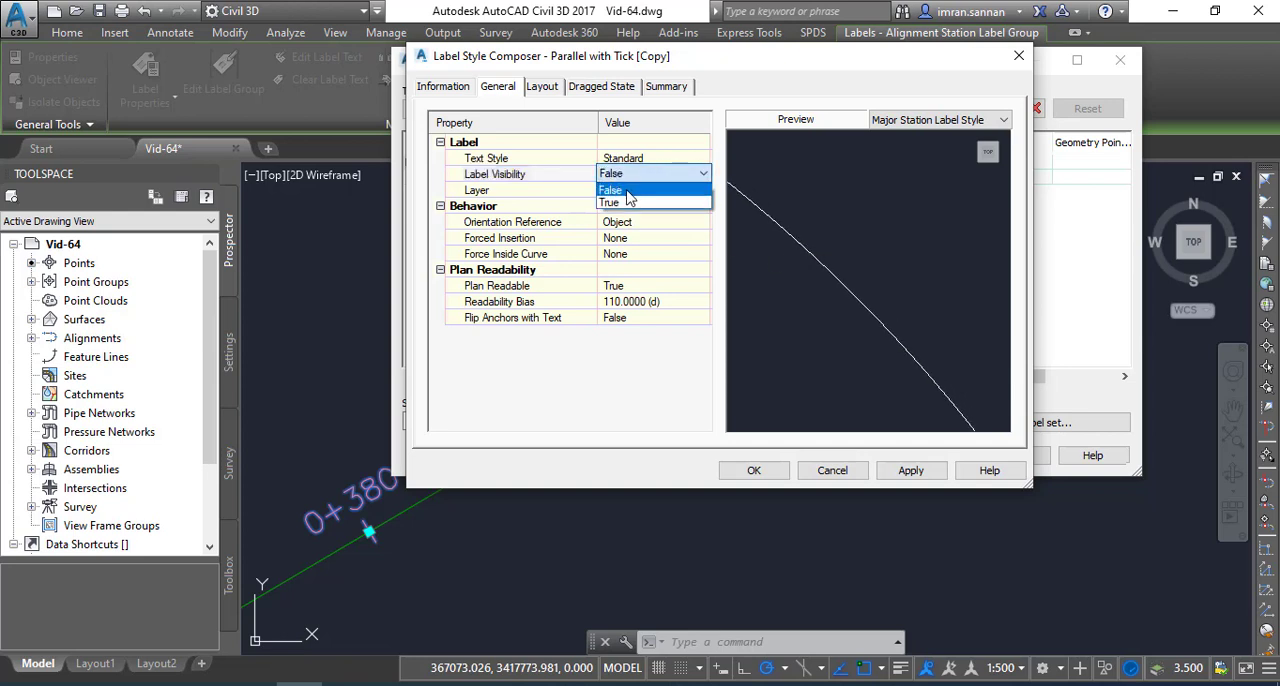
click(612, 206)
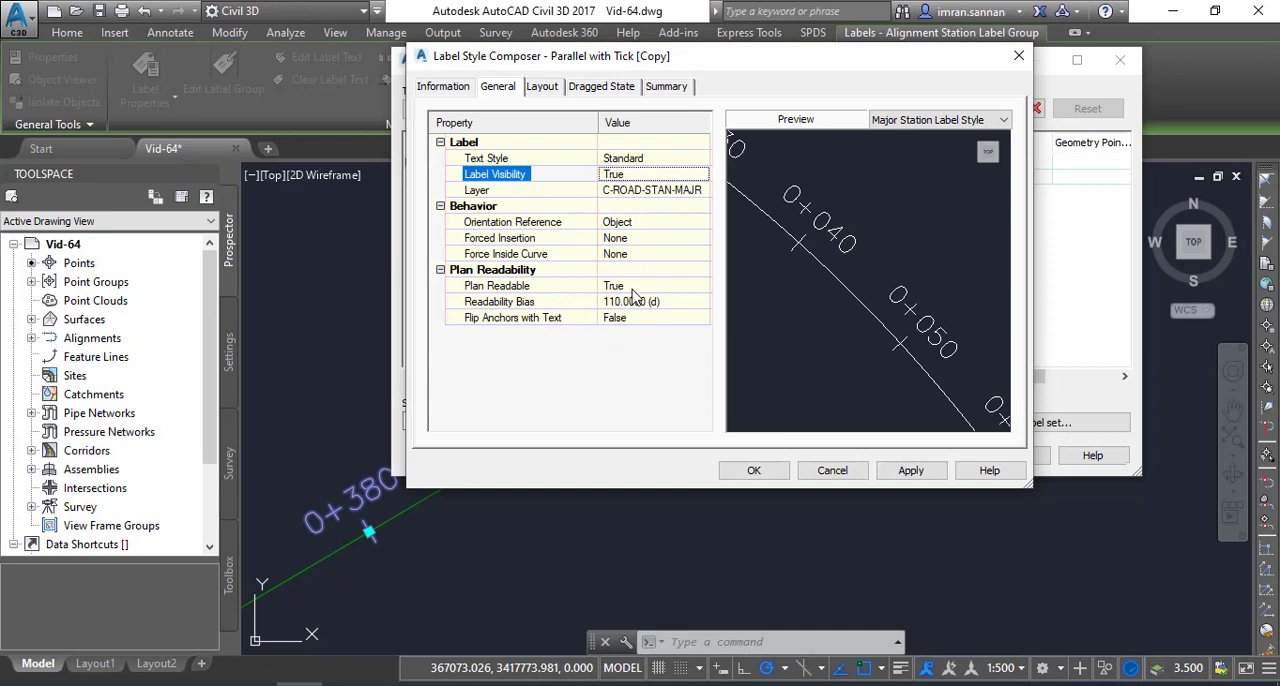
Open the label style's layout settings for the Station component
click(543, 88)
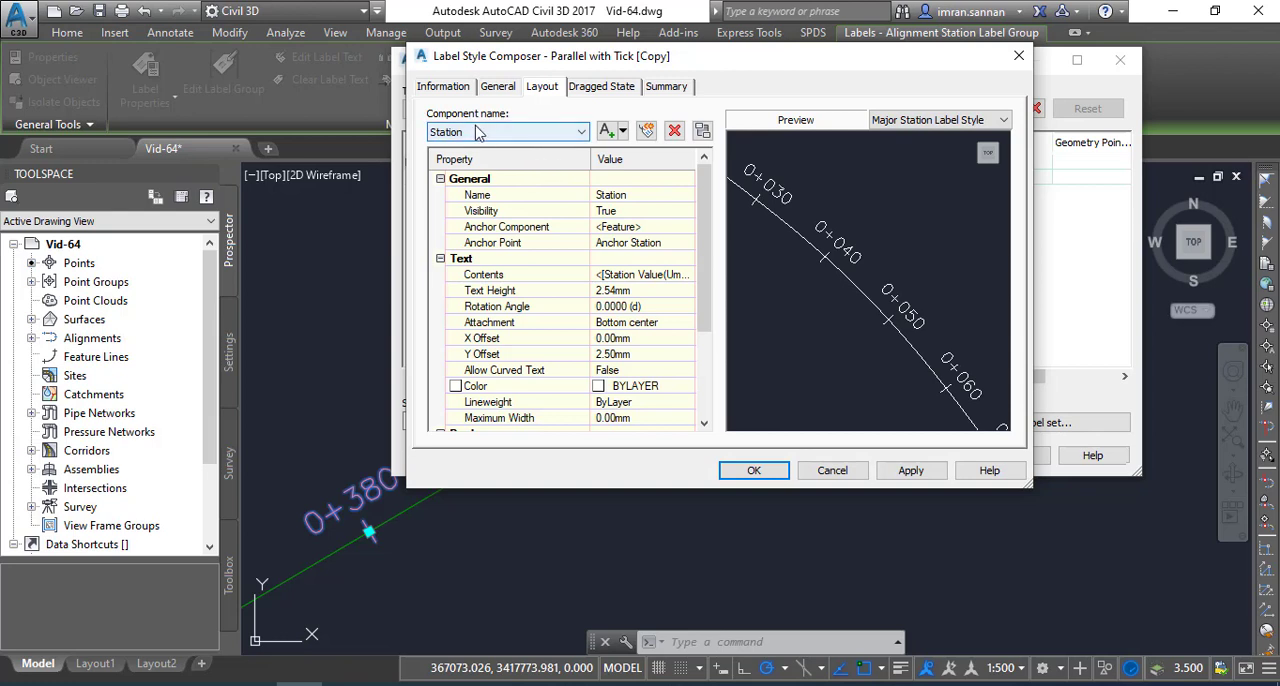
click(462, 133)
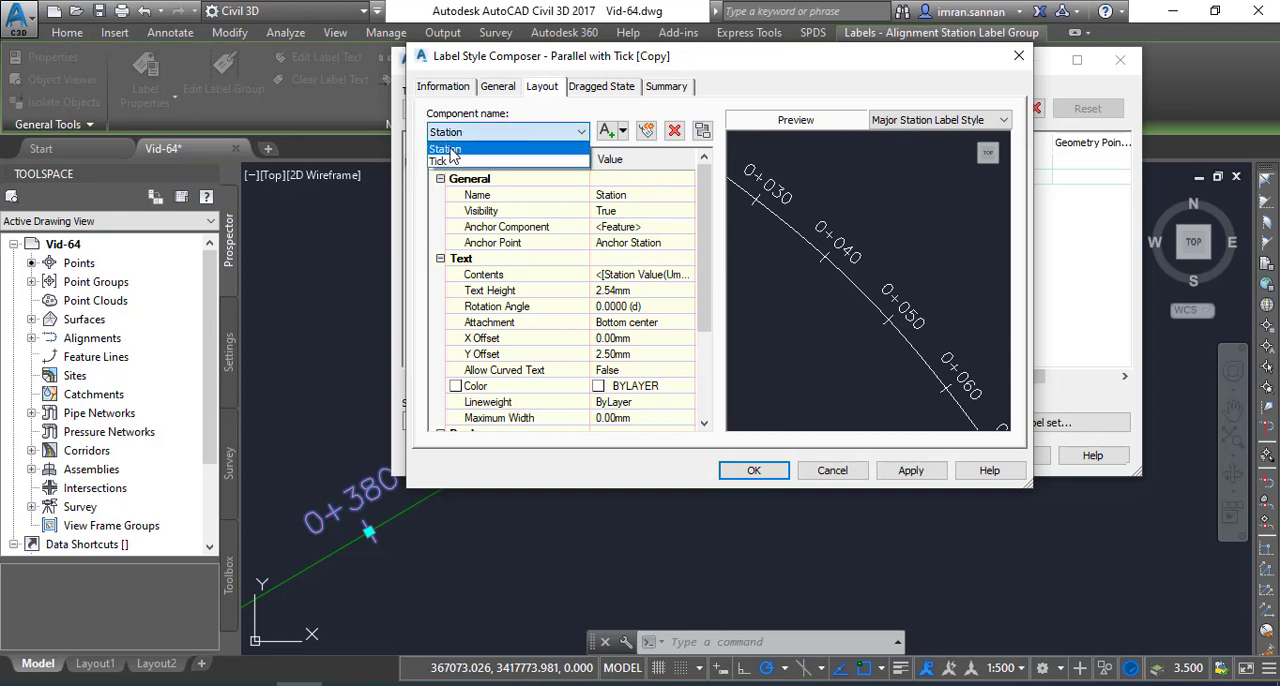
click(450, 150)
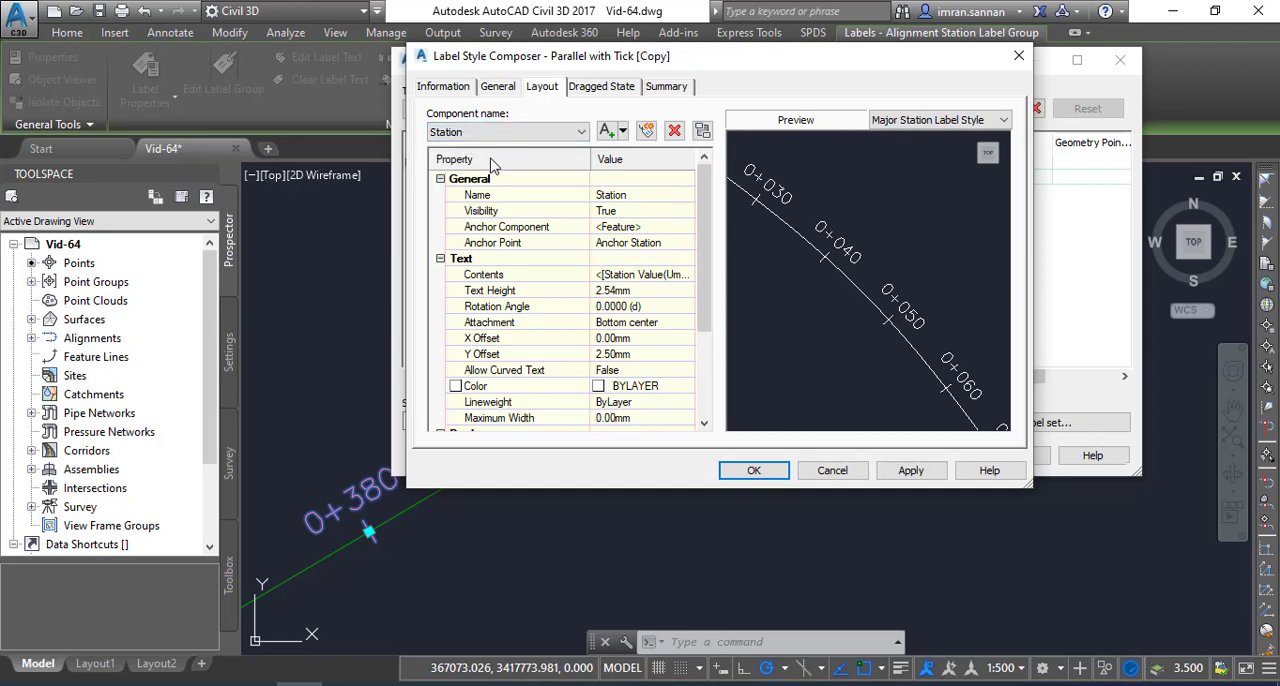
click(608, 196)
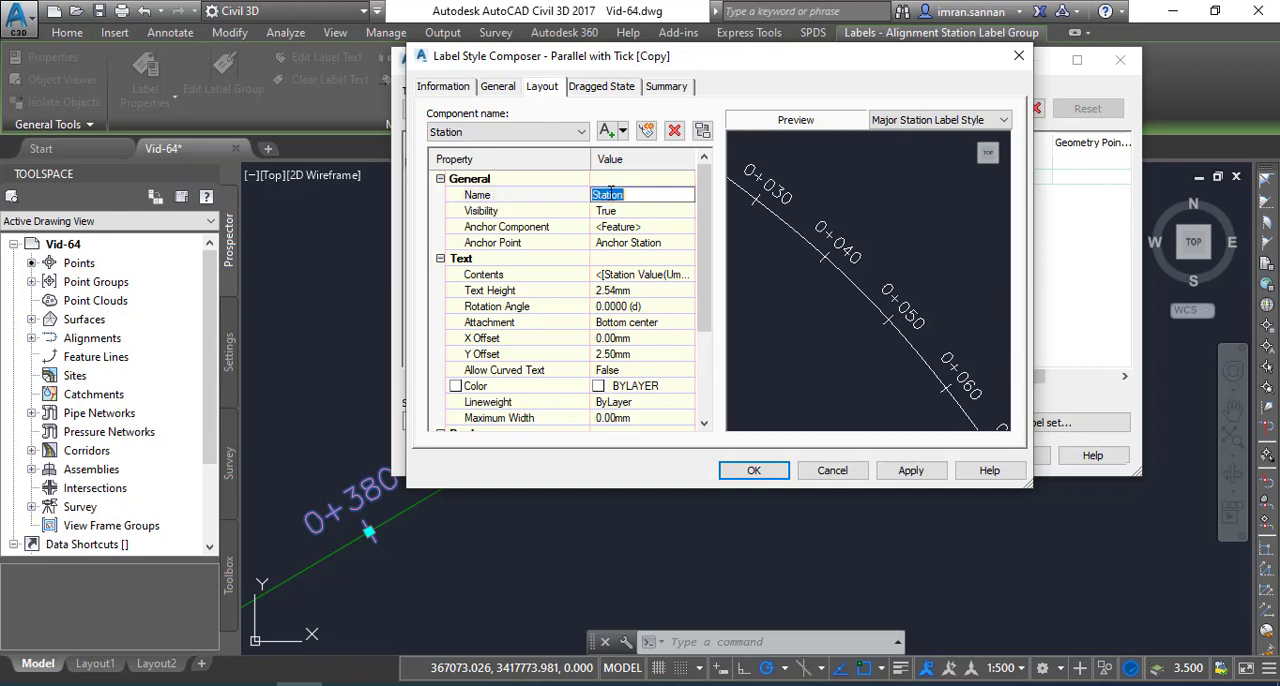
click(635, 196)
Set the Station component's visibility to False and restore it to True to check its effect on the preview
click(640, 214)
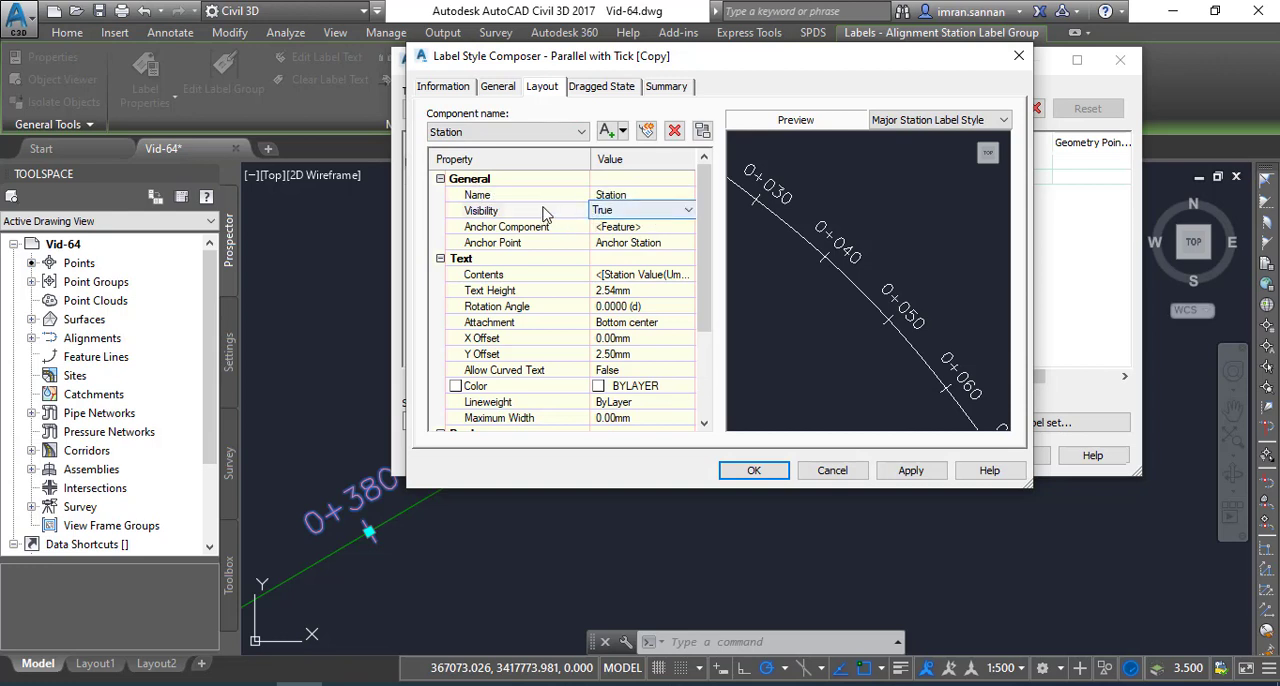
click(686, 210)
click(632, 240)
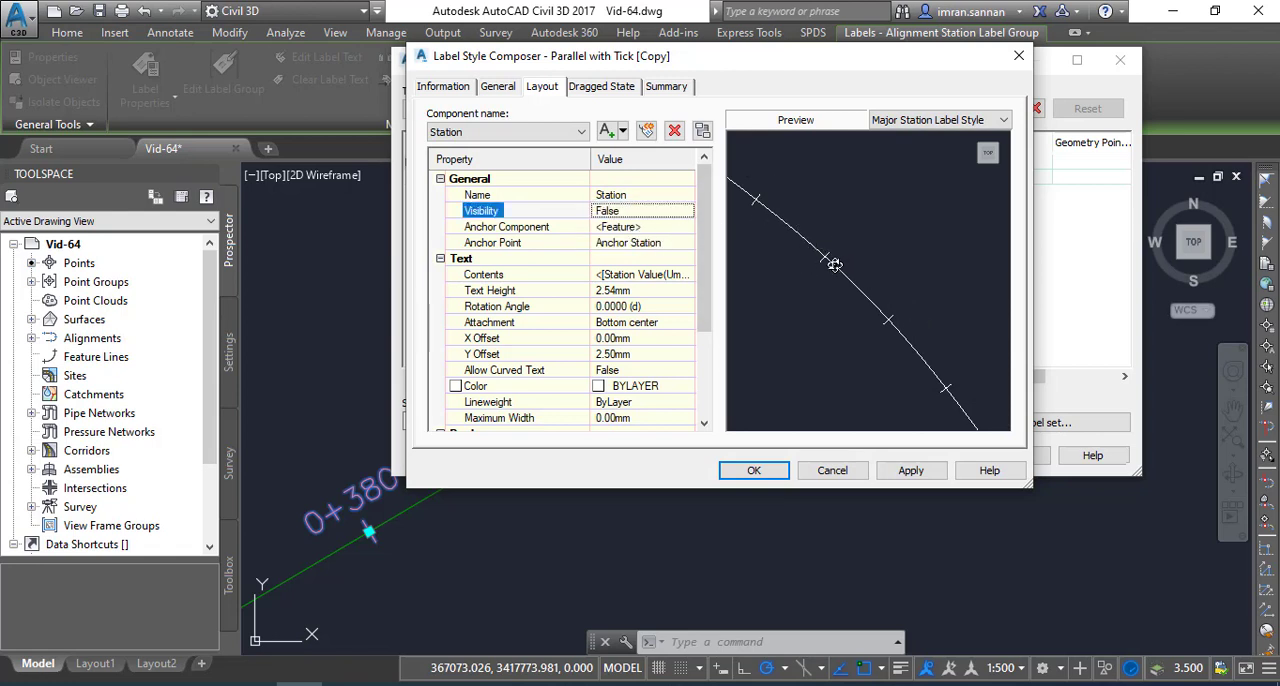
click(648, 211)
click(632, 213)
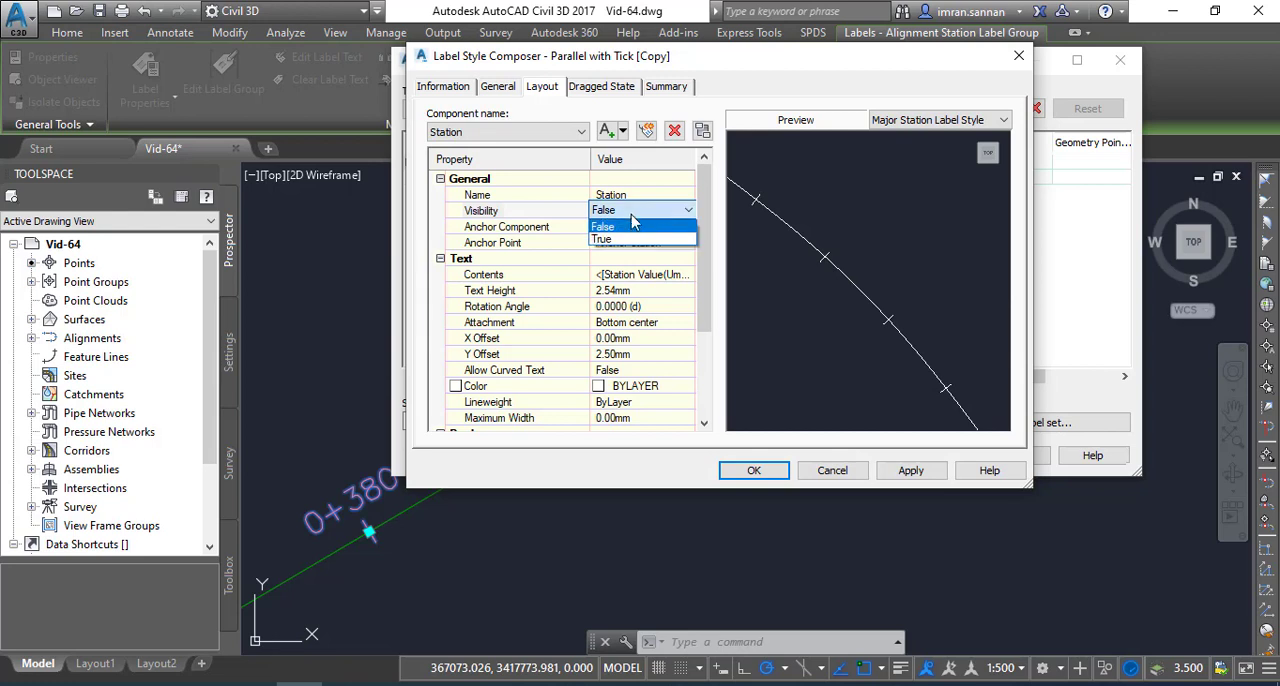
click(603, 239)
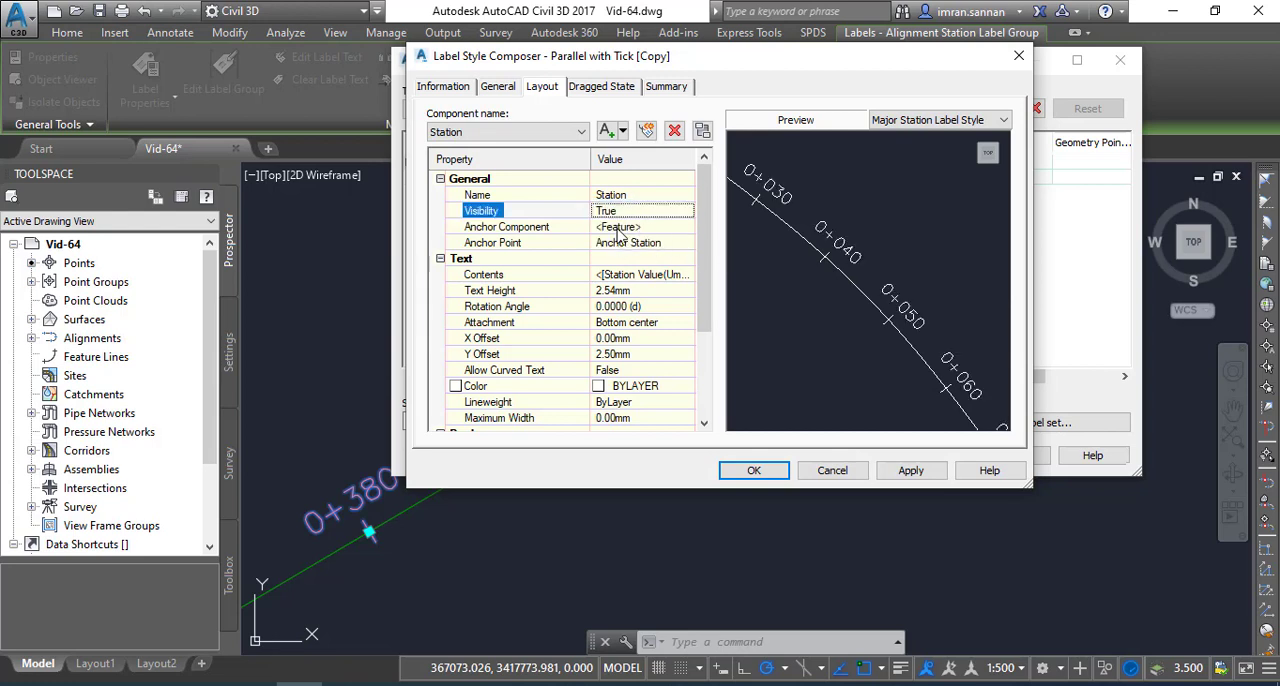
Check the Station component's anchor component and anchor point options, keeping Anchor Station as the anchor point
click(619, 227)
click(619, 227)
click(613, 248)
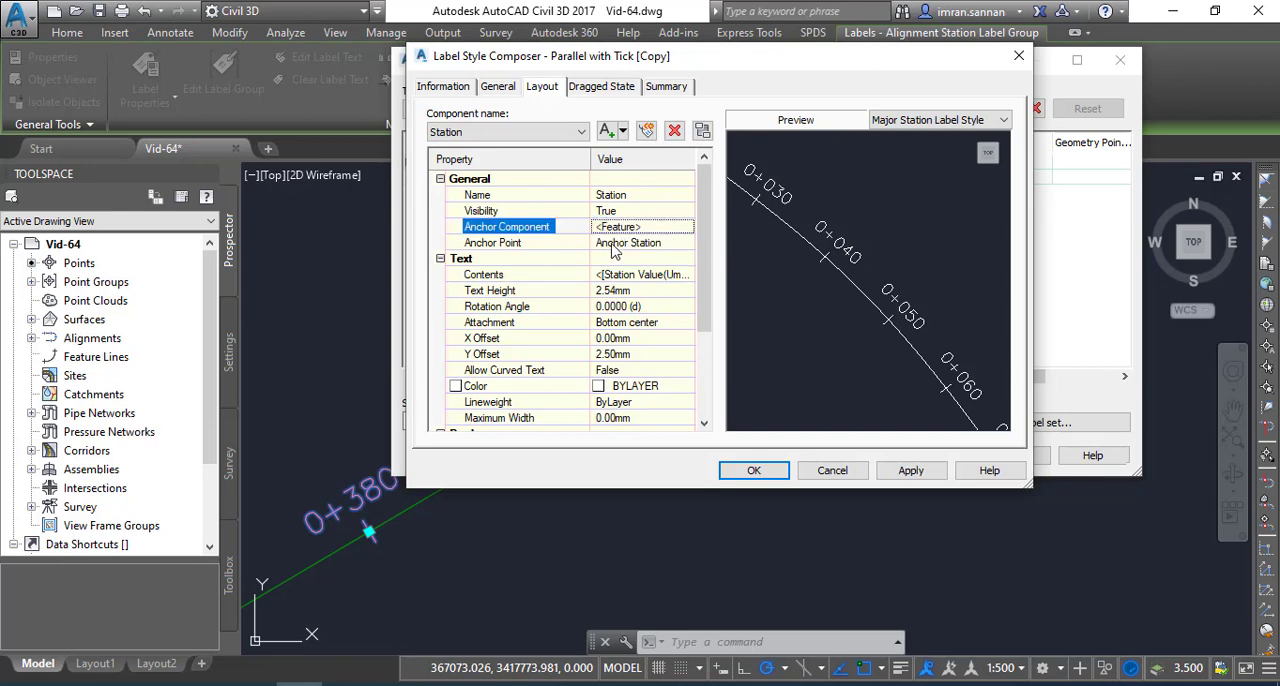
click(622, 246)
click(625, 245)
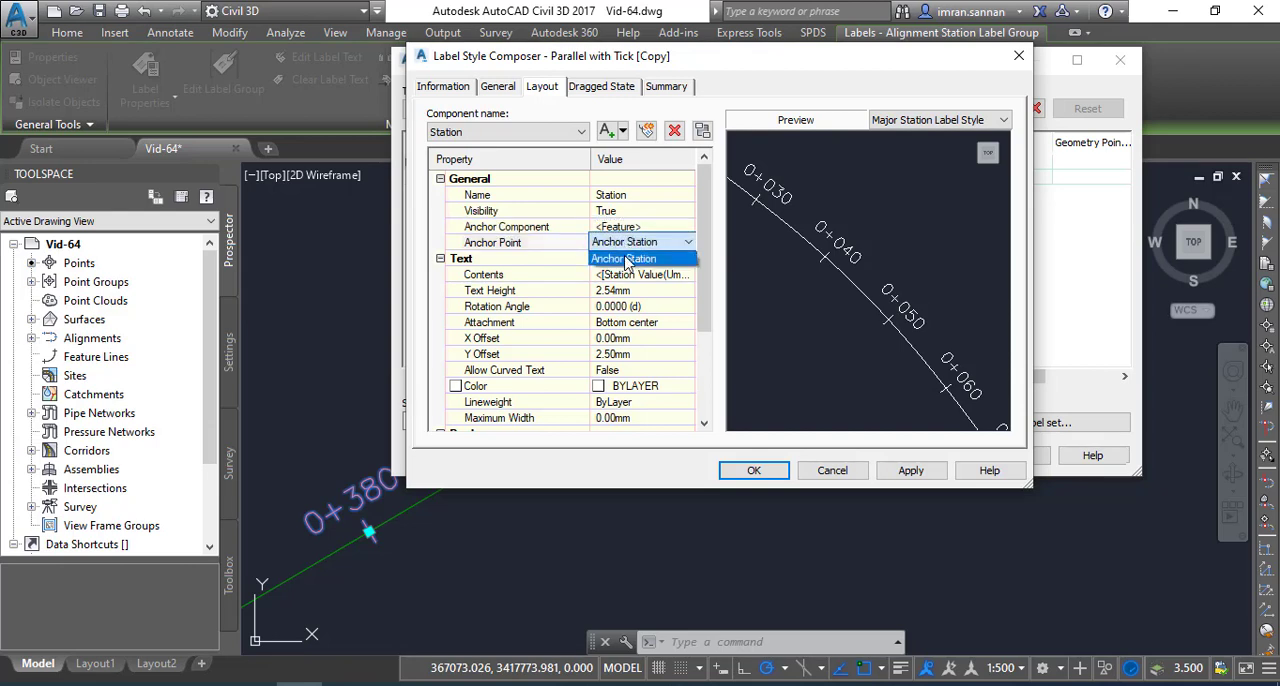
click(627, 259)
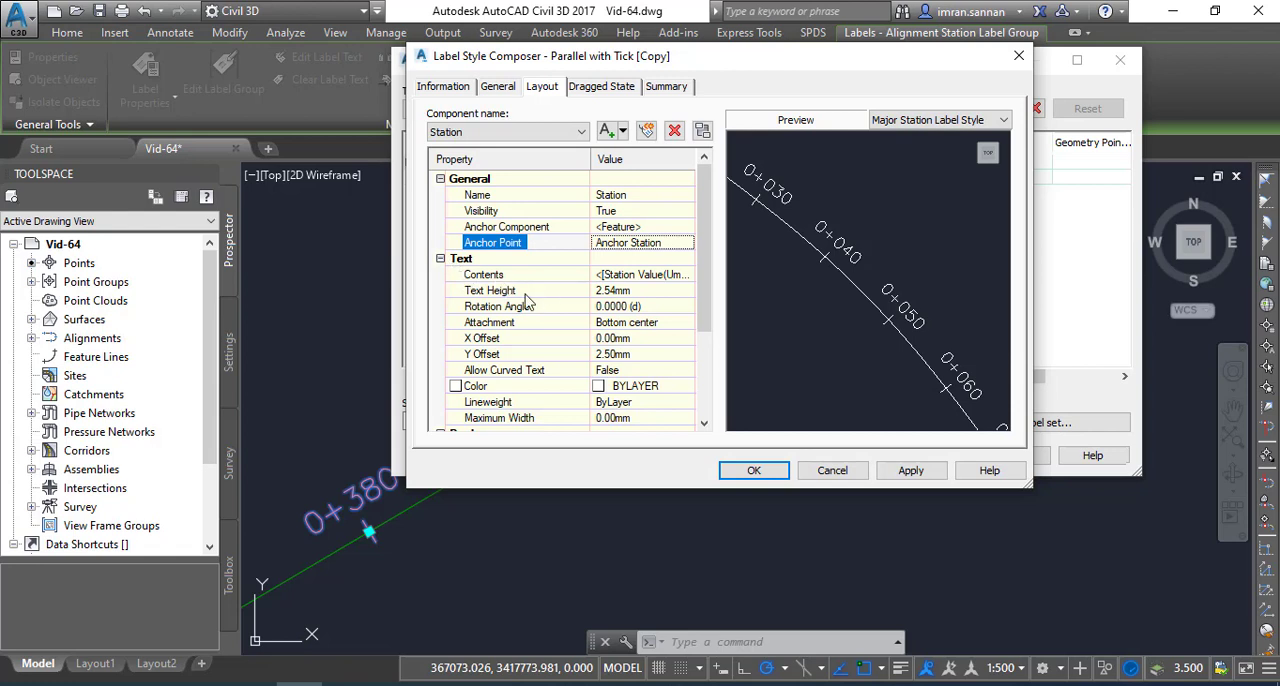
Set the station text height to 2.50 mm and its rotation angle to 270 degrees
click(612, 292)
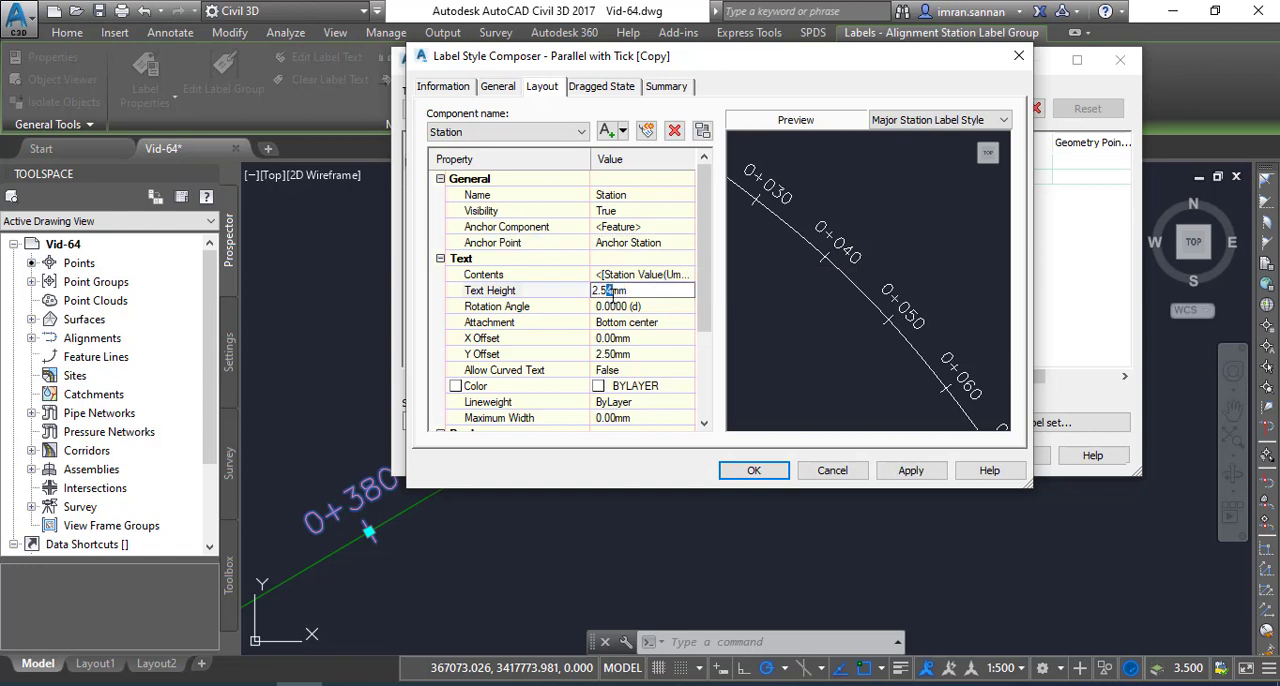
click(629, 308)
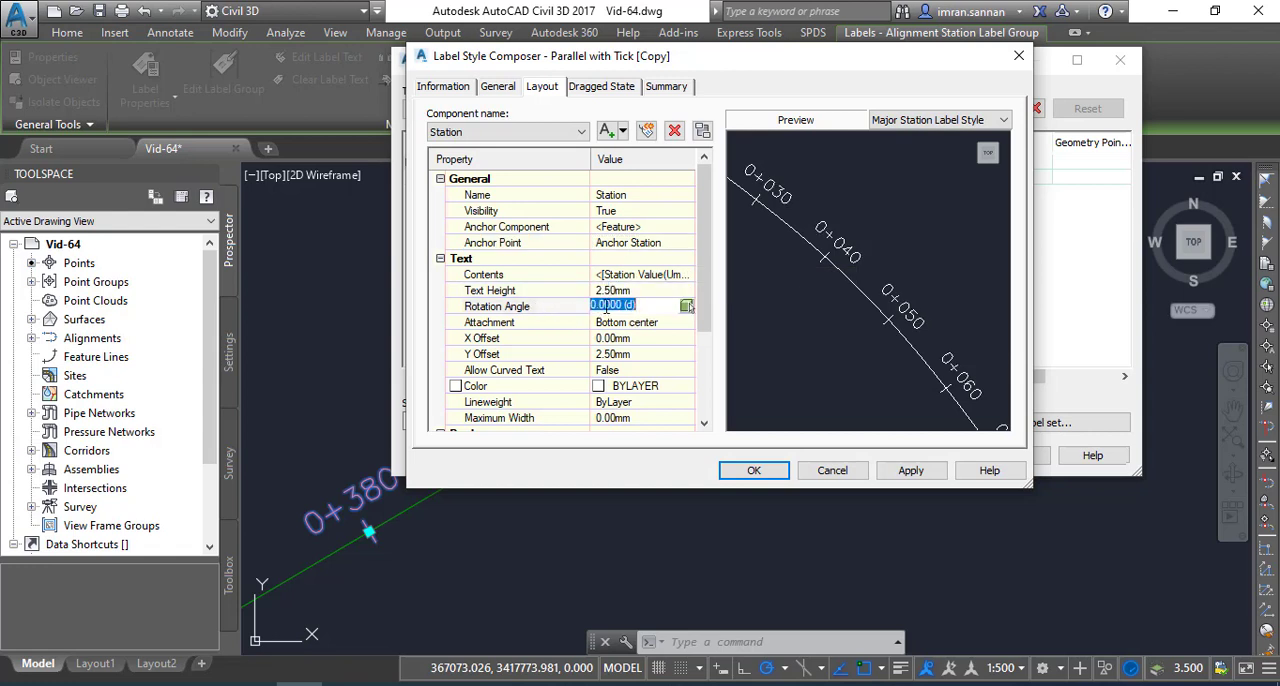
drag(621, 309, 583, 305)
text(27)
Set the station text's attachment to Middle center
click(647, 329)
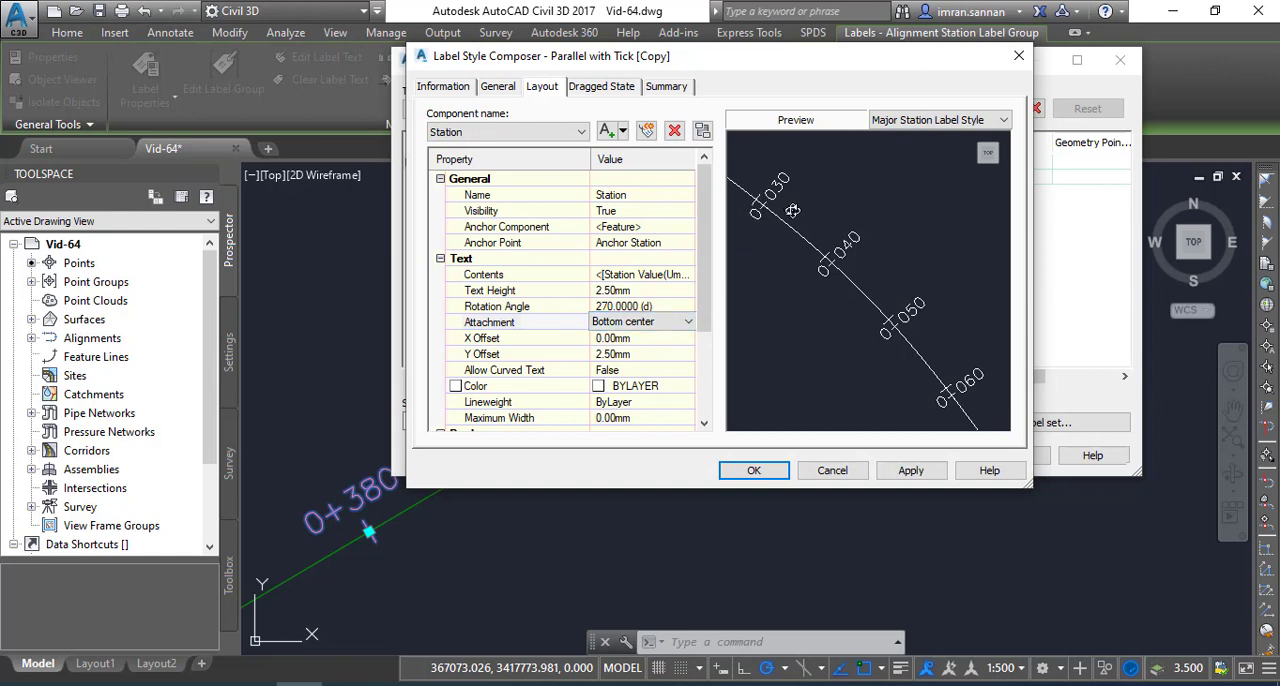
click(680, 324)
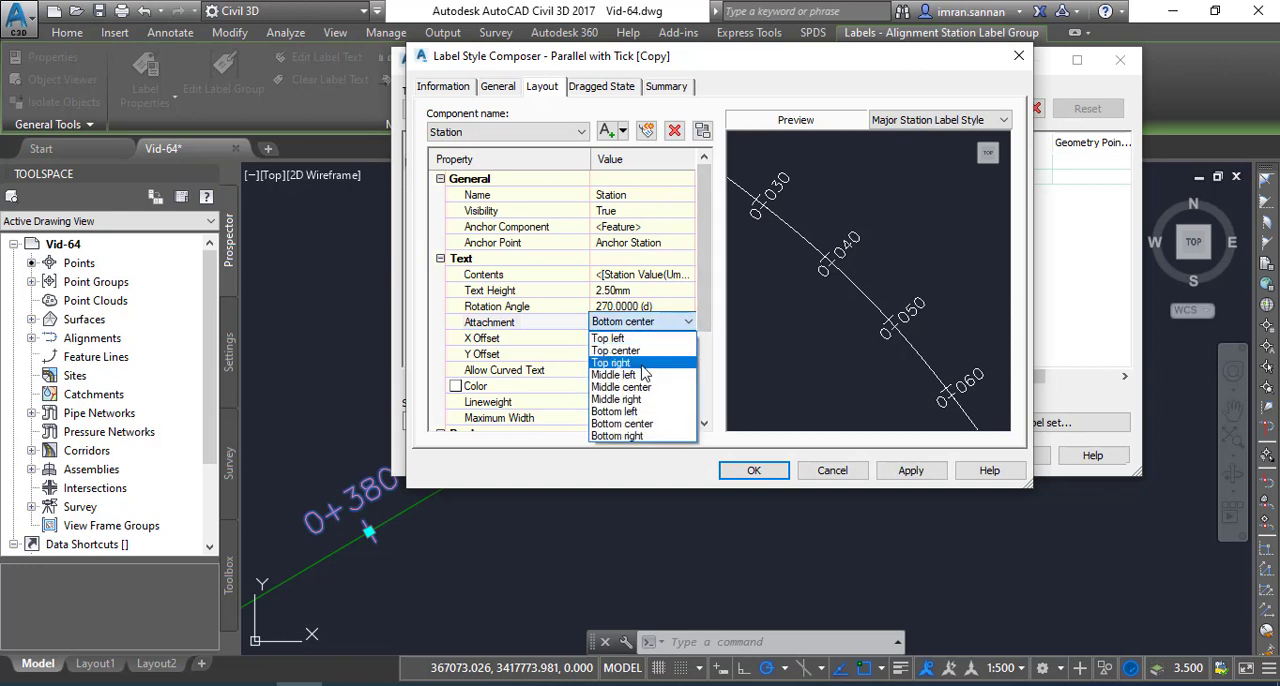
click(636, 387)
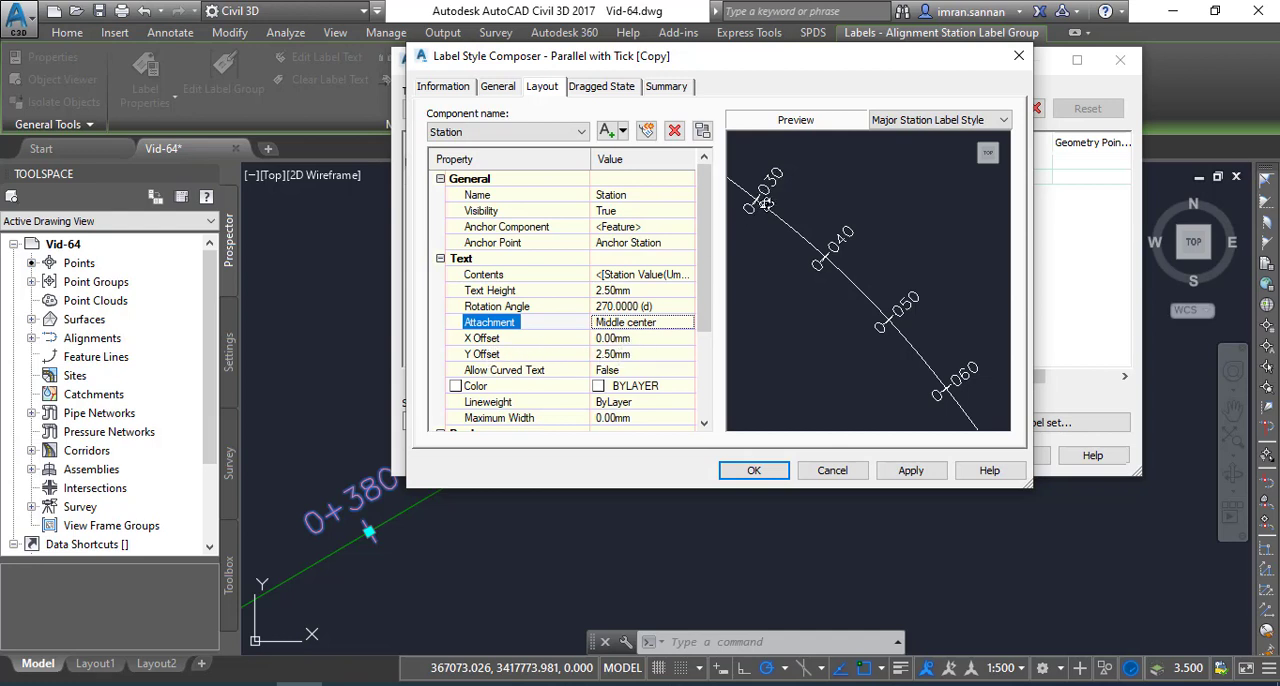
Try a Y offset of 5 mm for the station text
click(614, 355)
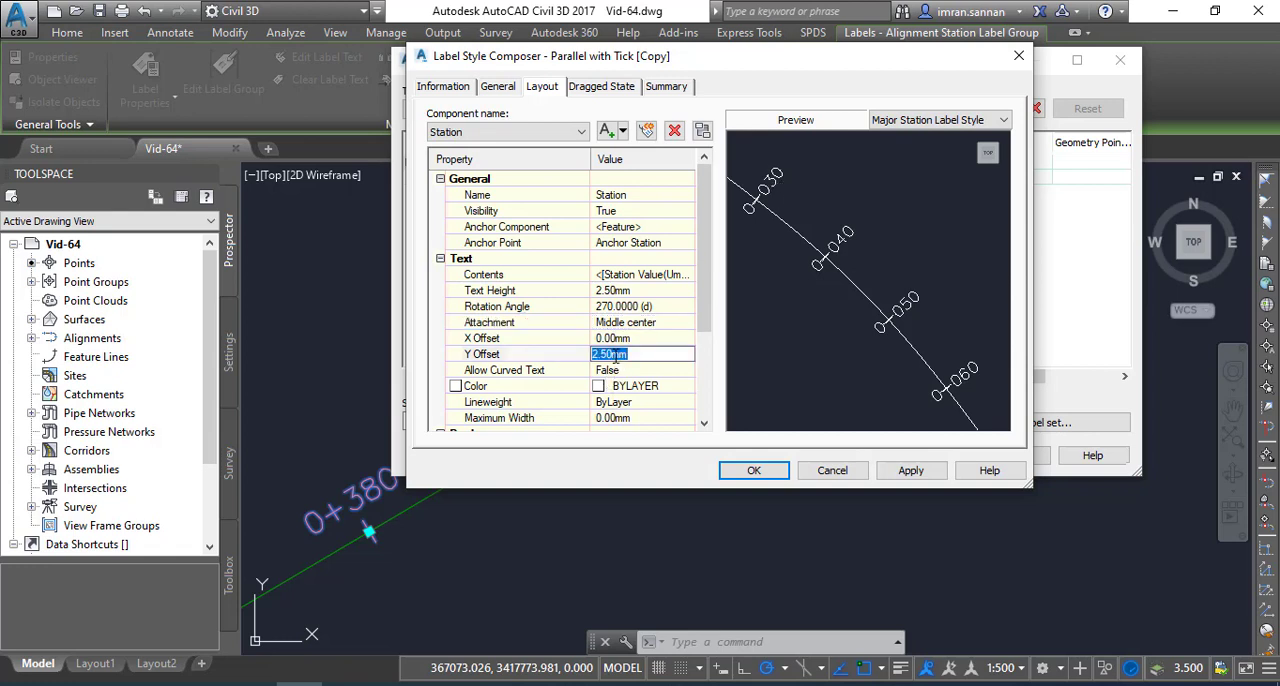
drag(611, 355, 585, 355)
text(5)
click(640, 340)
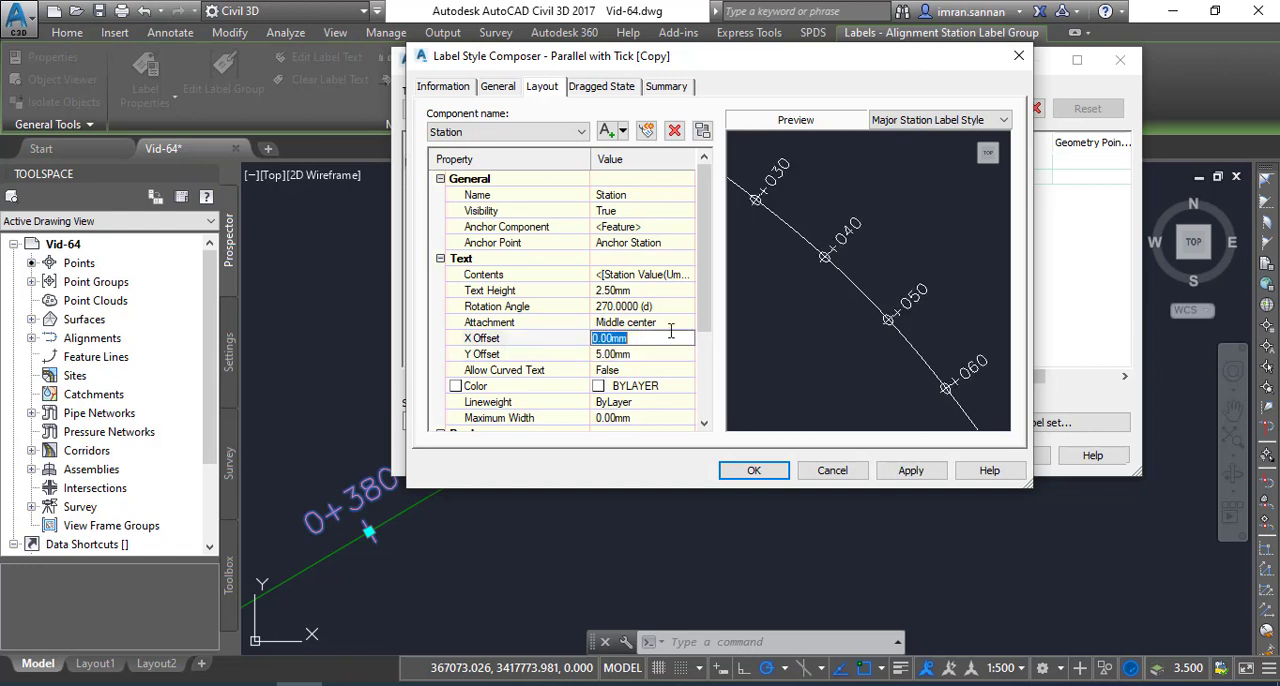
Set the station text's Y offset to 10 mm
click(613, 356)
drag(611, 355, 581, 350)
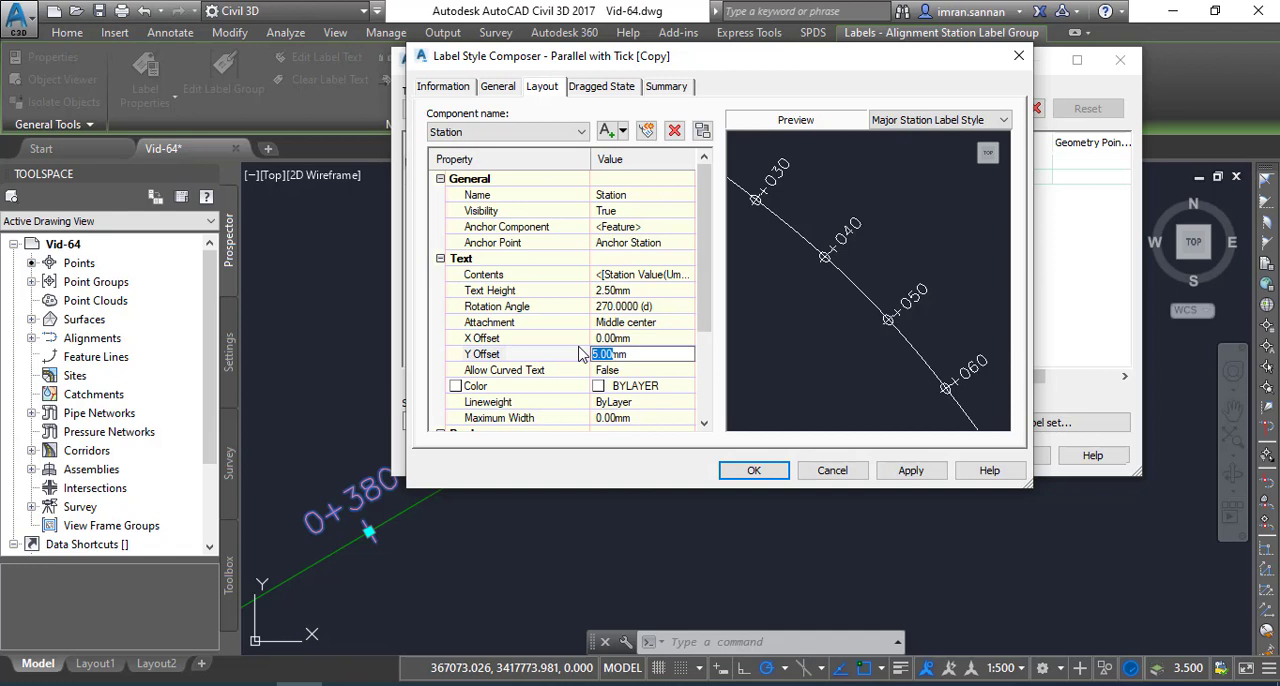
text(1)
Set the station text's color to red from the index colors
click(650, 388)
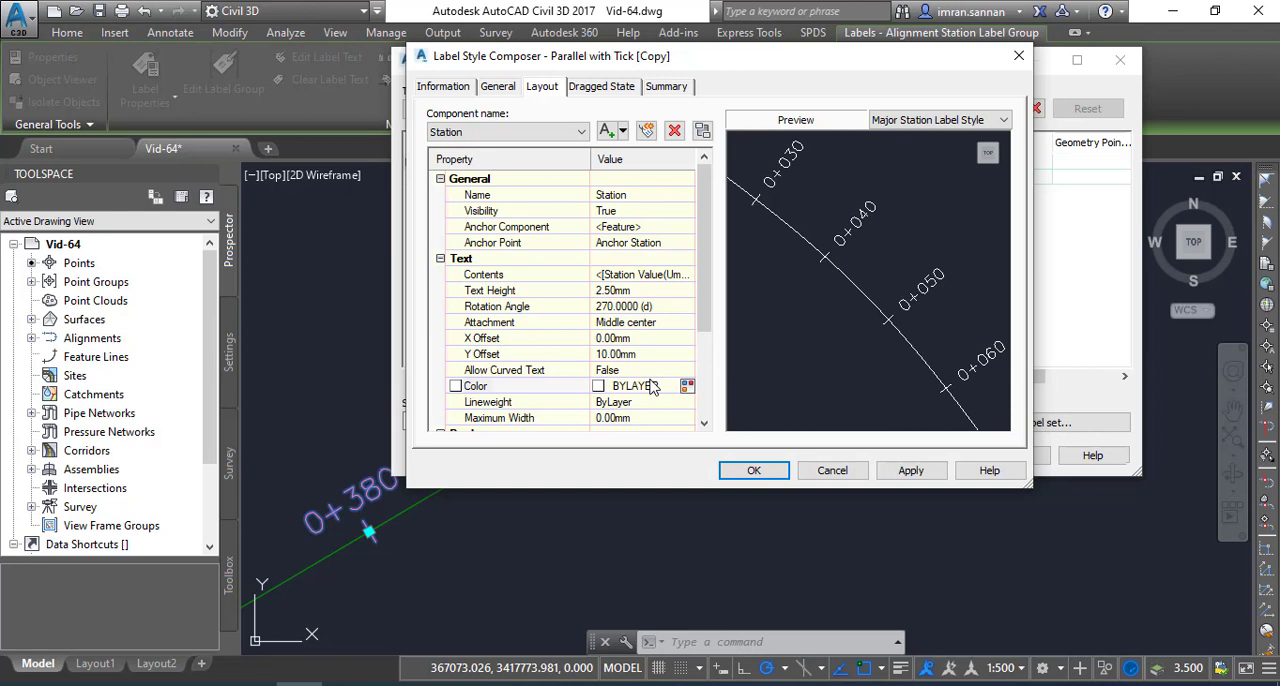
scroll(585, 386, down, 1)
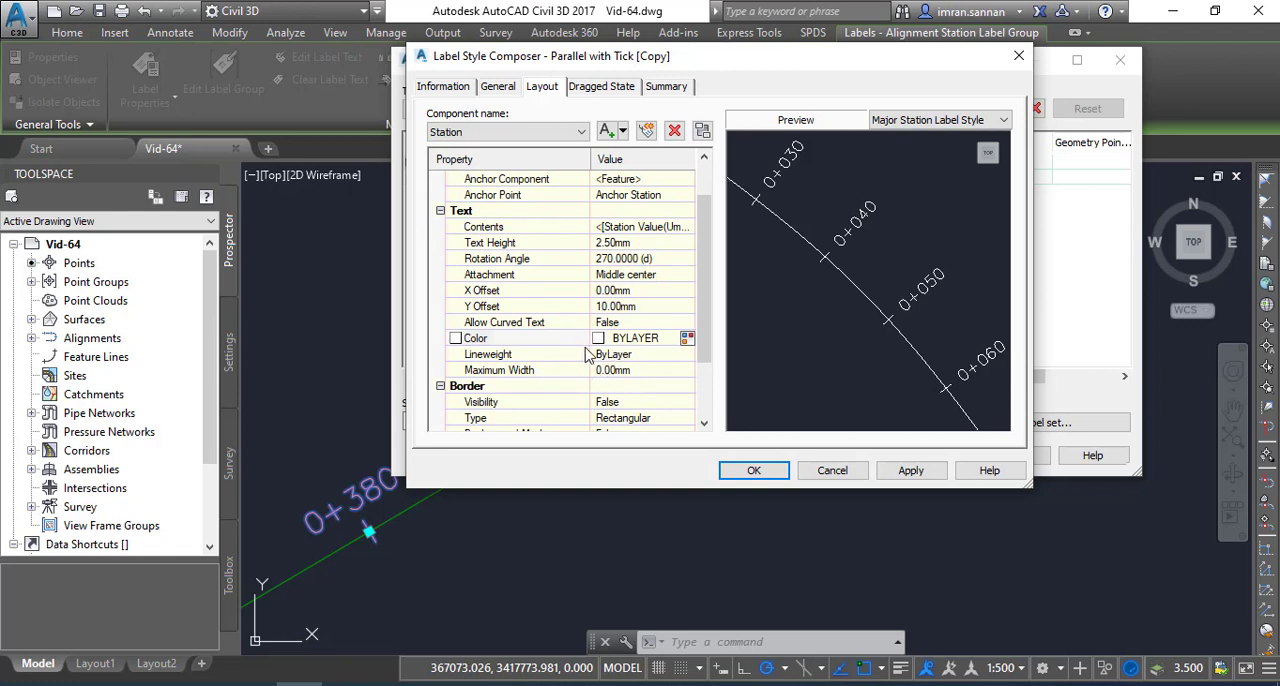
click(686, 339)
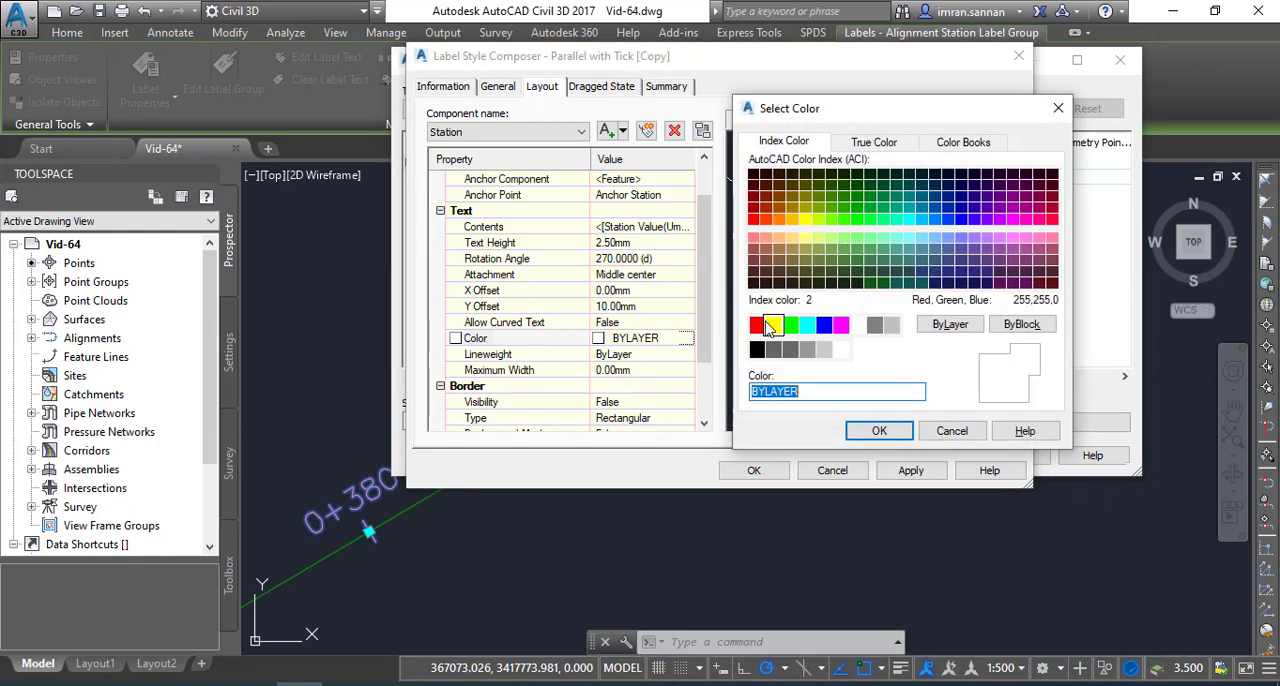
click(757, 326)
click(876, 432)
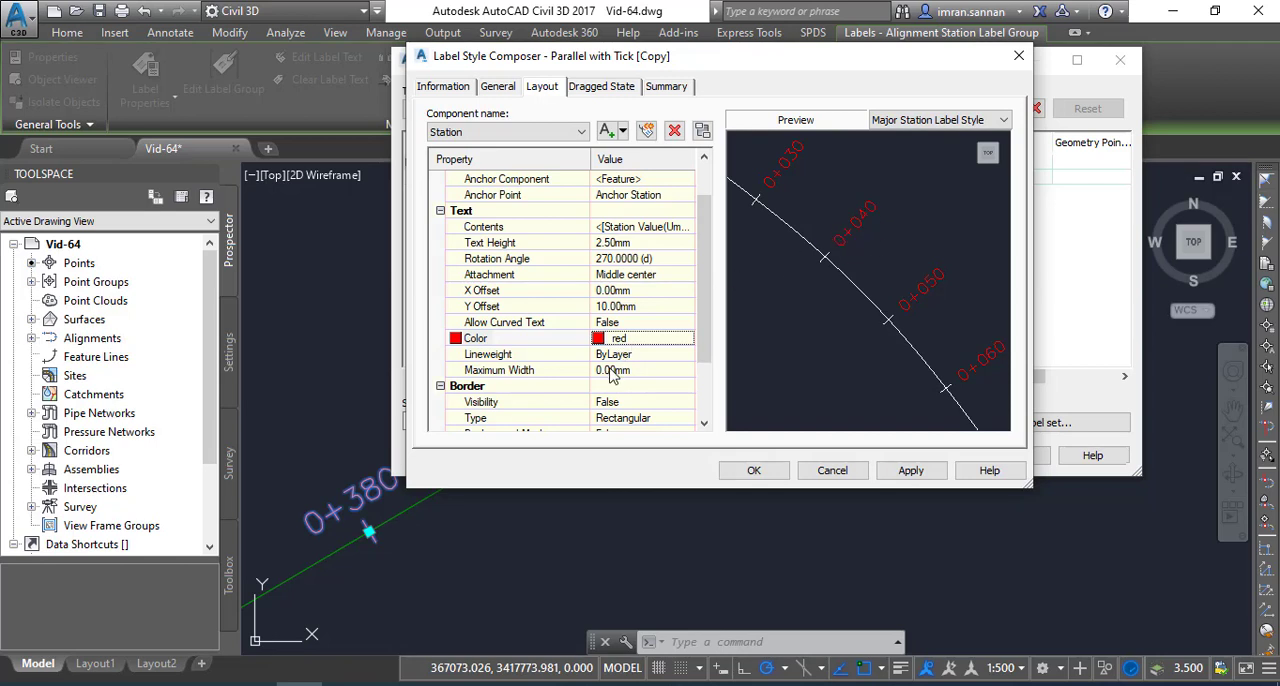
Turn on the border around the station text by setting its visibility to True
click(704, 423)
click(704, 423)
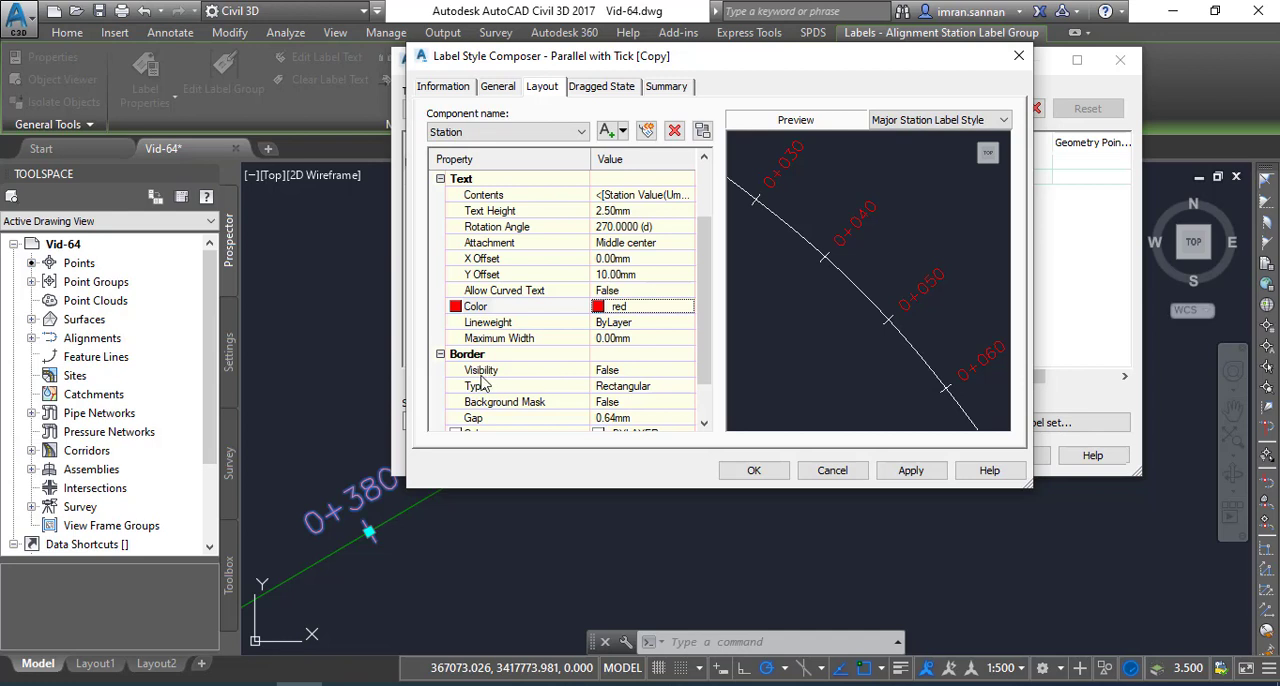
click(617, 375)
click(655, 375)
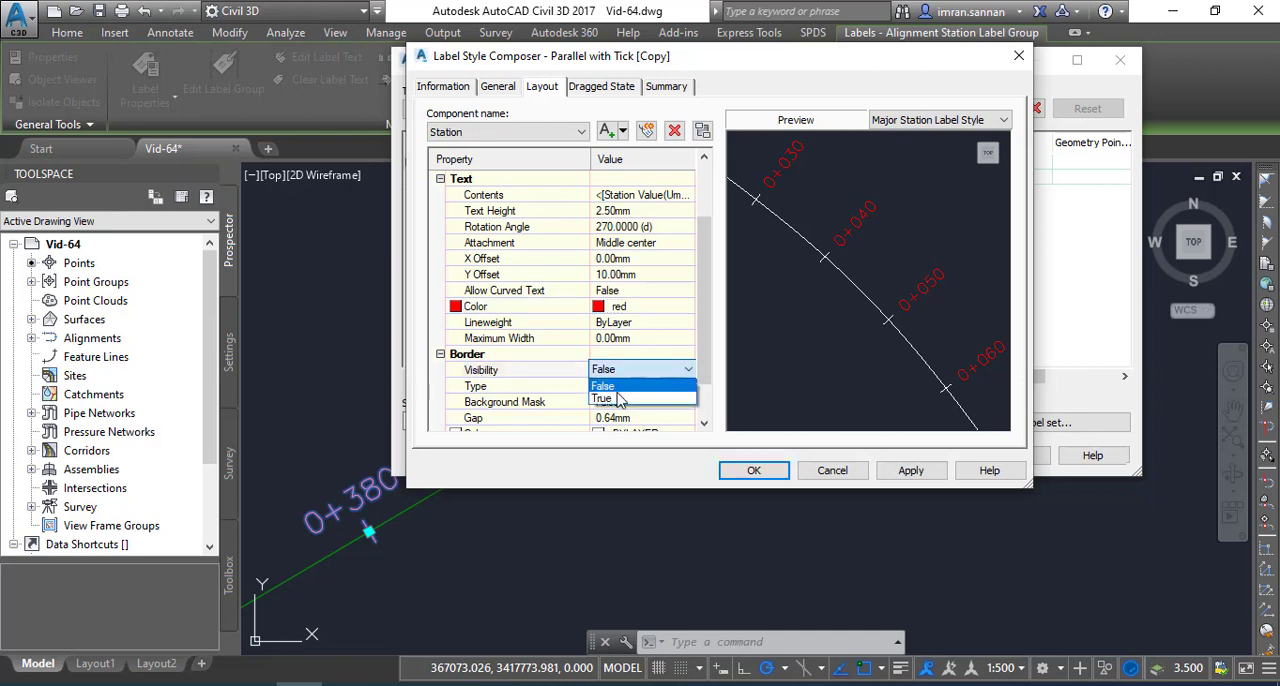
click(628, 398)
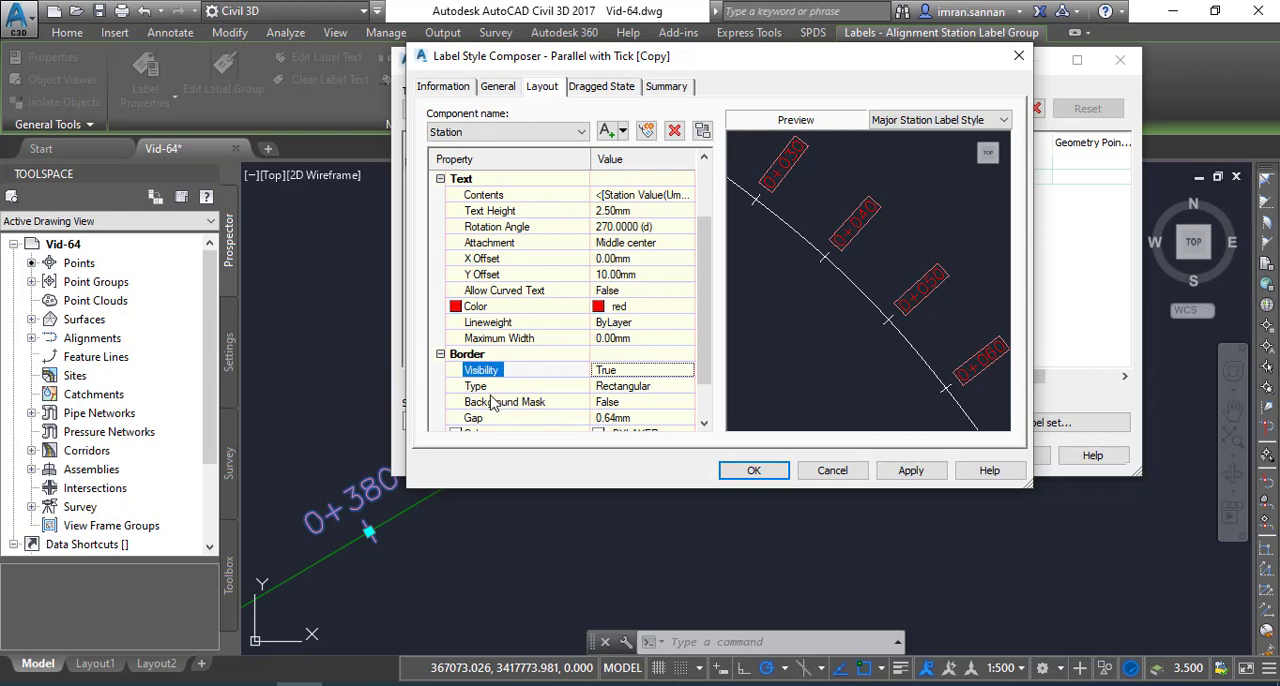
Try the Rounded Rectangular and Circular border types on the station text
click(638, 391)
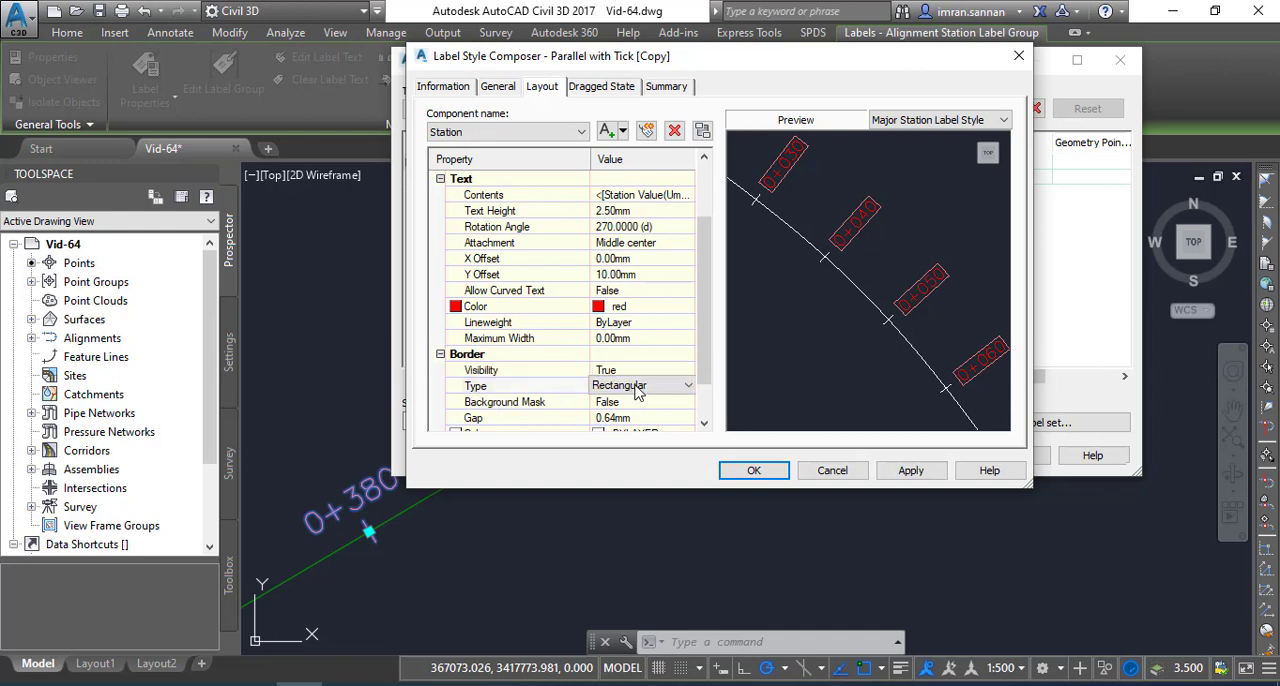
click(668, 391)
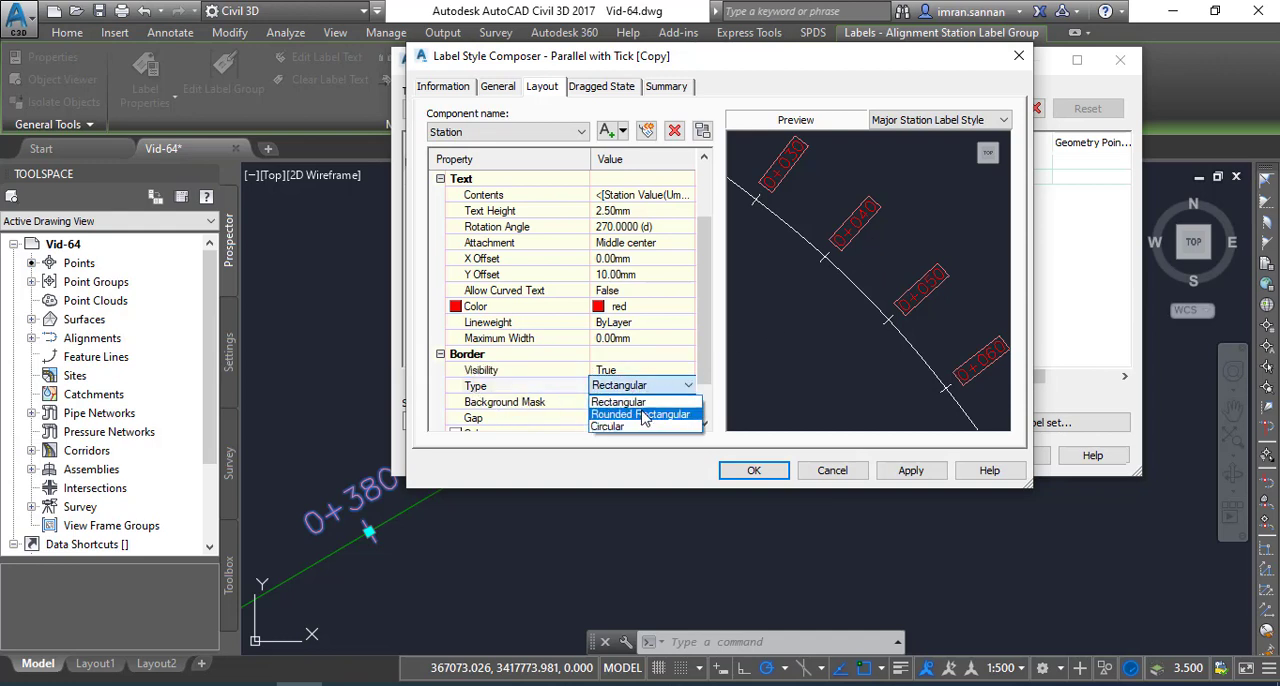
click(643, 418)
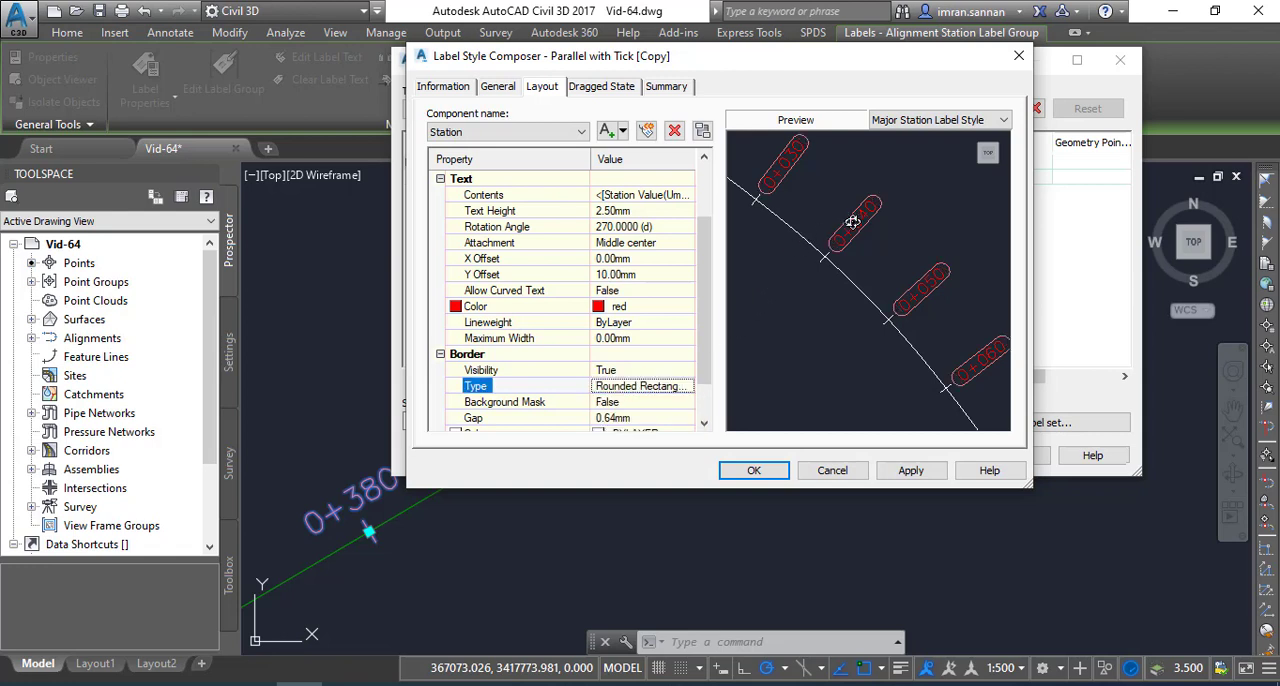
click(675, 392)
click(675, 390)
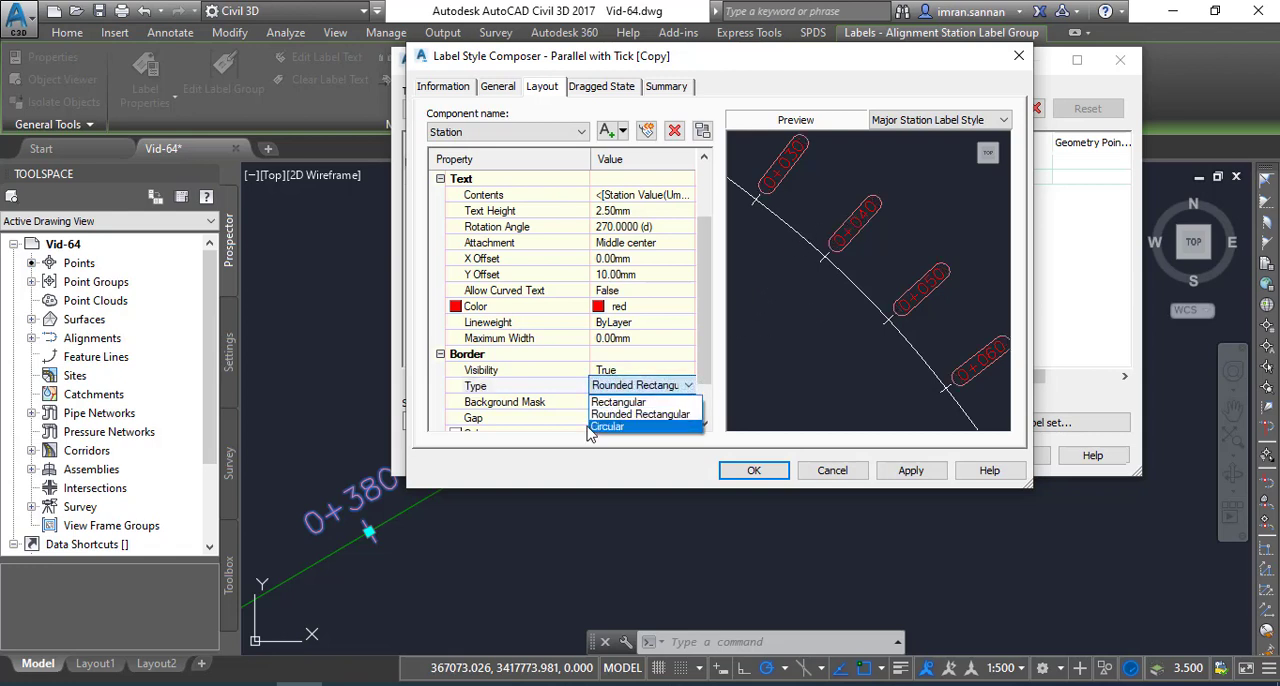
click(600, 428)
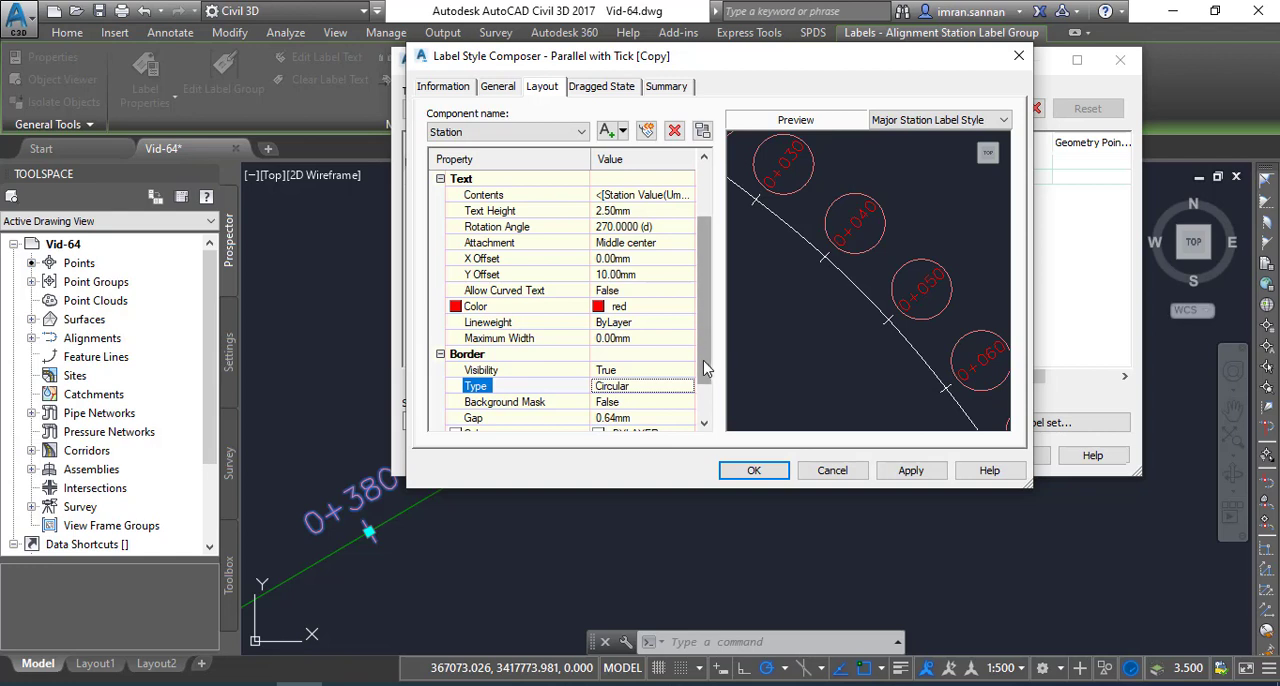
Set the station text's border type to Rounded Rectangular
click(660, 390)
click(660, 388)
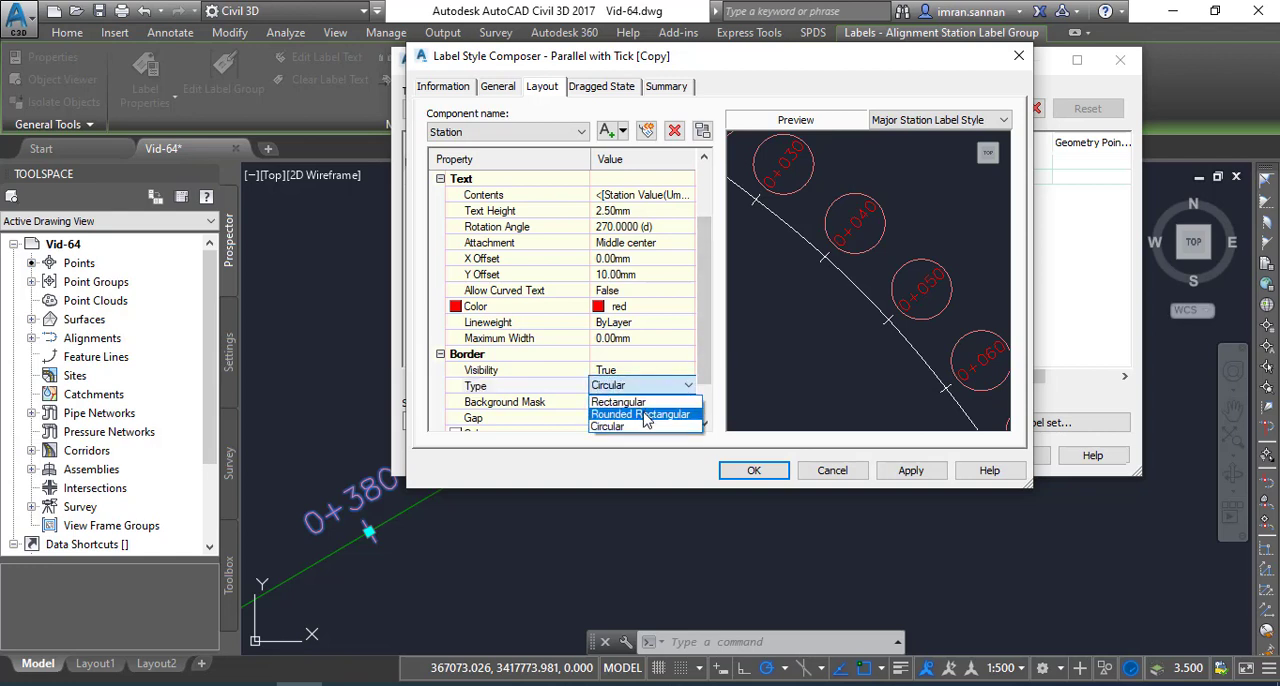
click(645, 418)
Set the gap between the station text and its border to 1 mm
drag(705, 357, 705, 377)
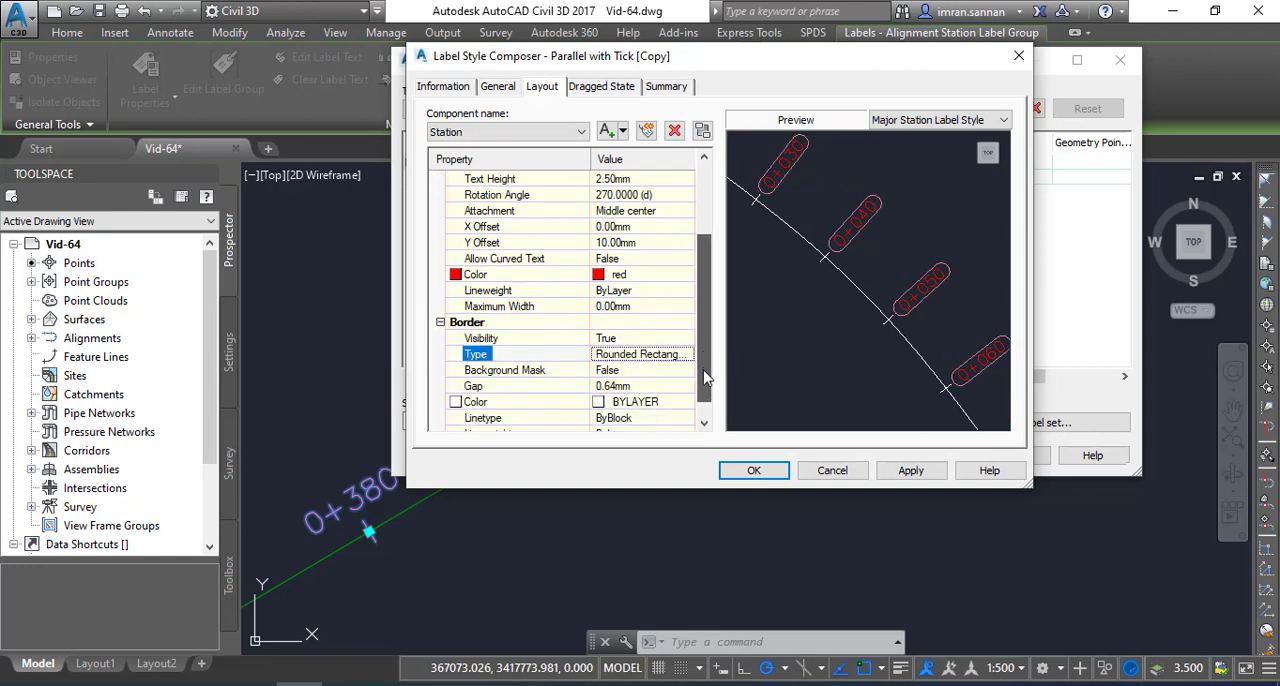
click(620, 389)
drag(614, 388, 575, 385)
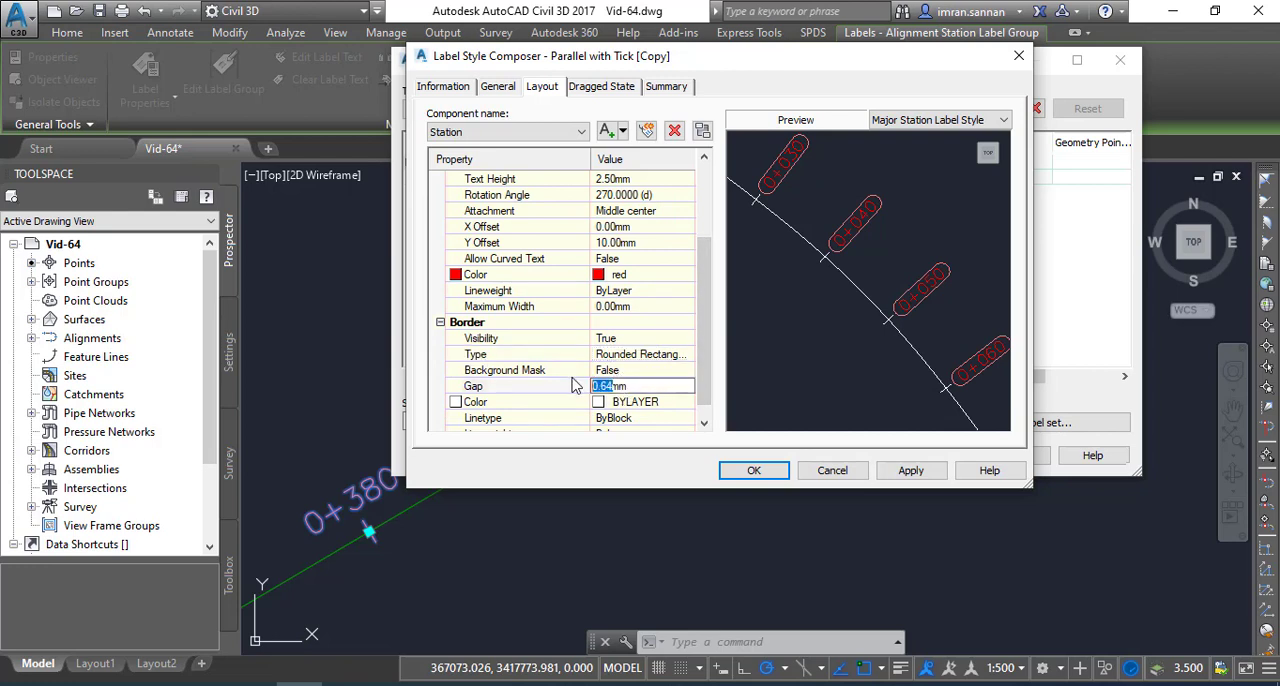
text(1)
click(628, 400)
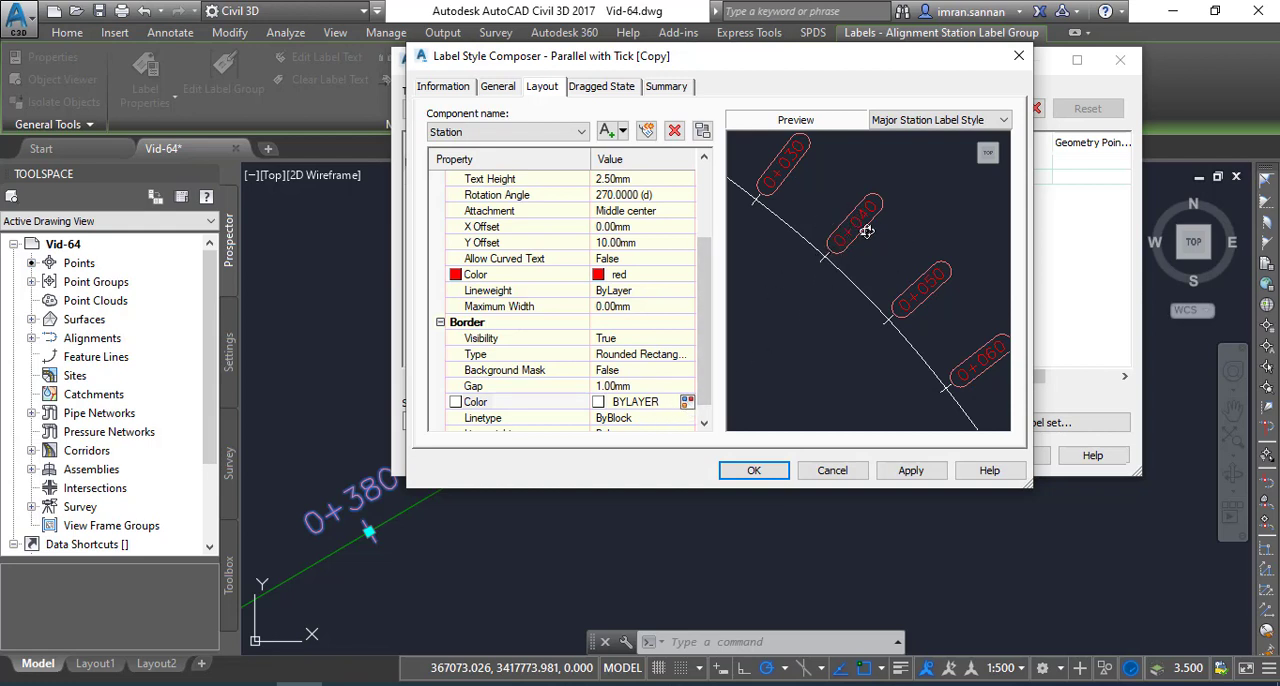
Set the border color to yellow from the index colors
click(687, 401)
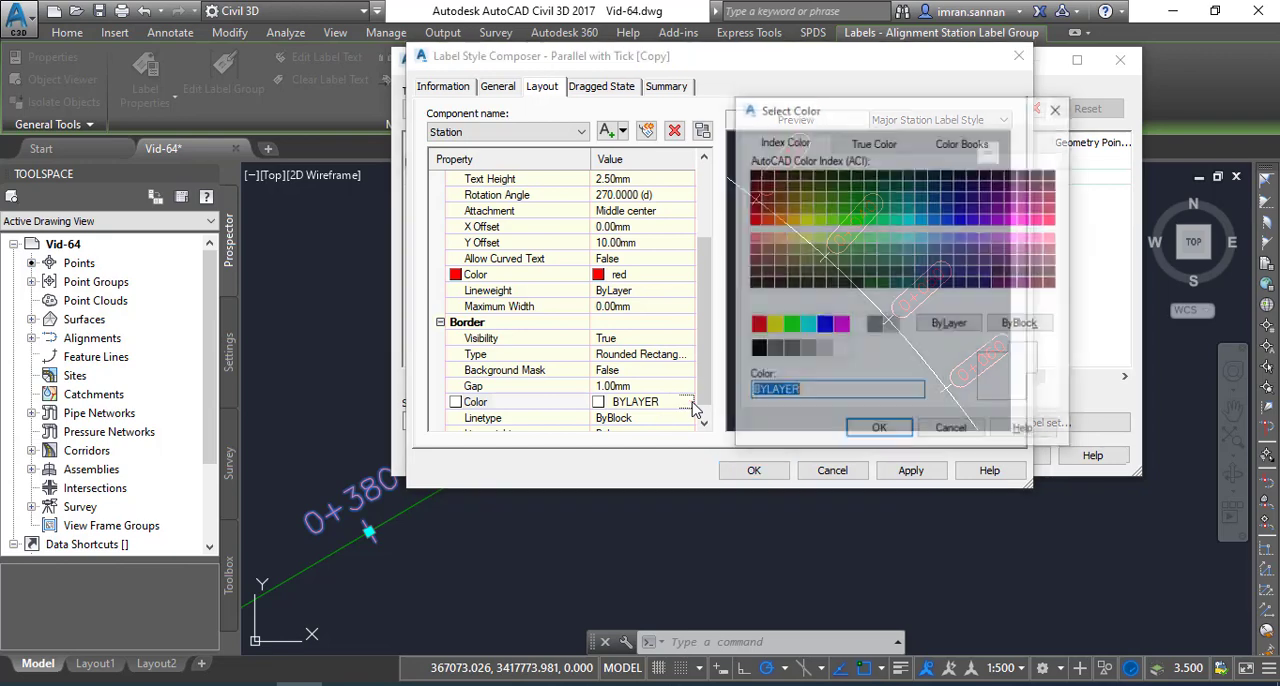
click(773, 326)
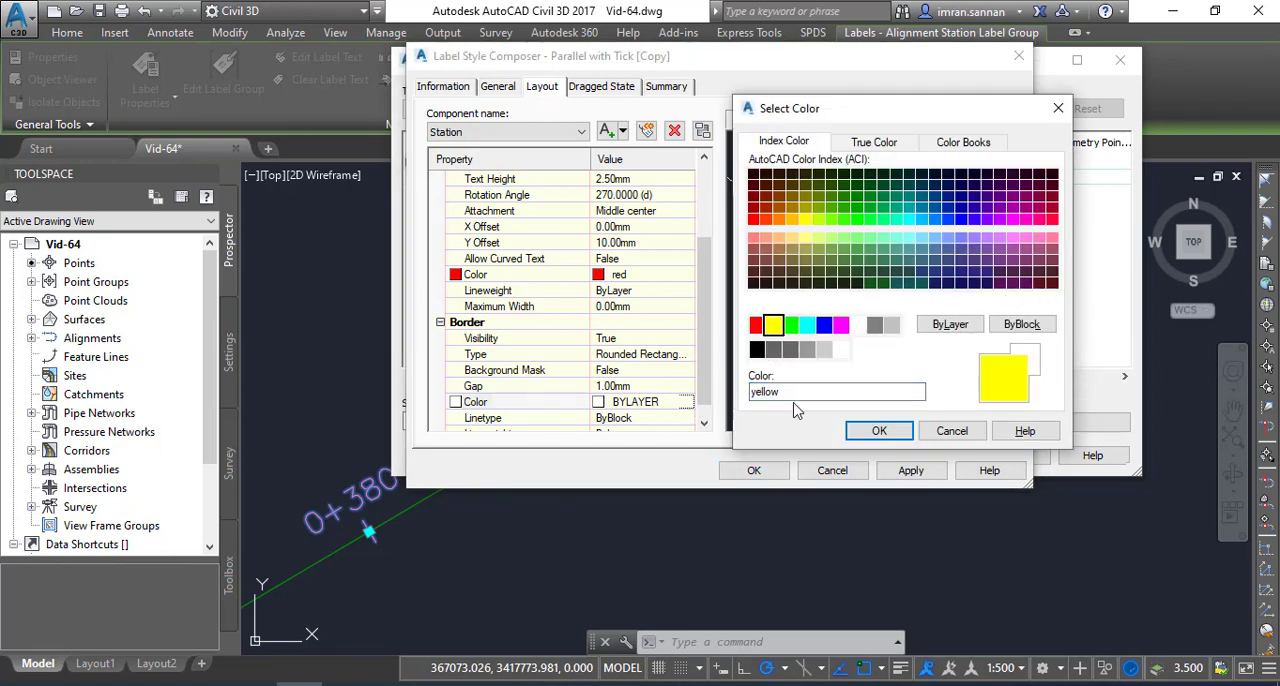
click(857, 436)
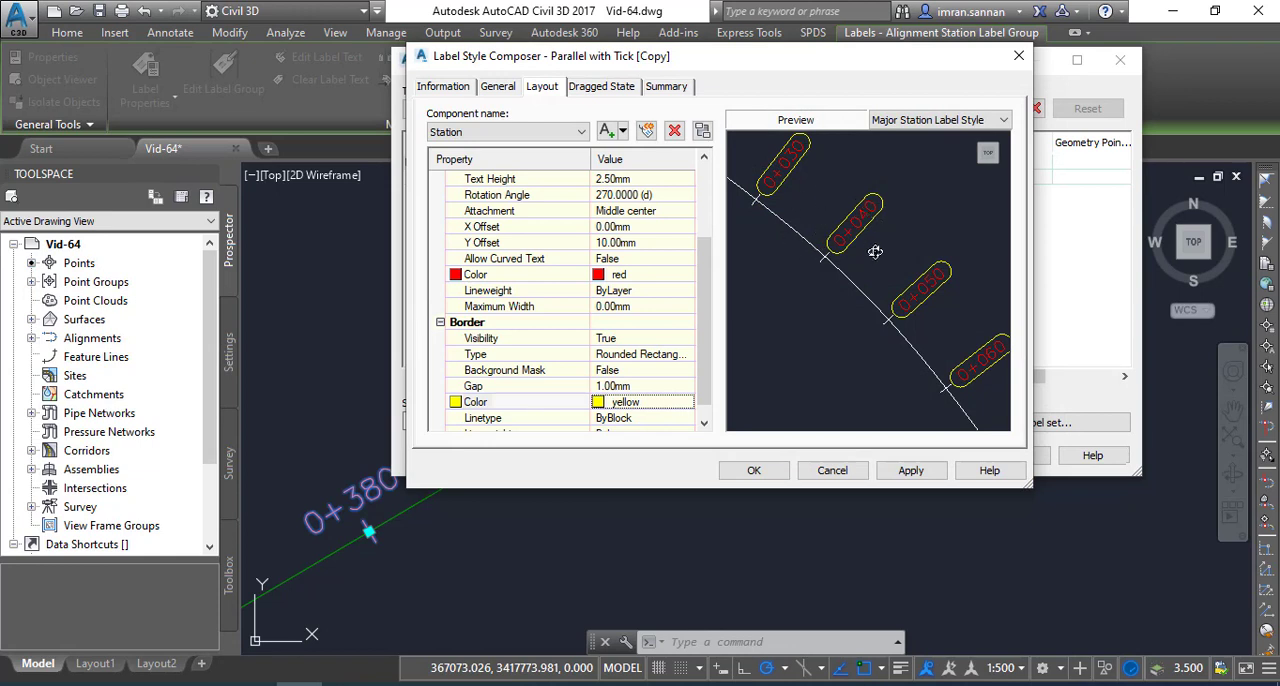
Open the station text's contents for editing and color the whole Station Value expression Red
scroll(659, 347, down, 1)
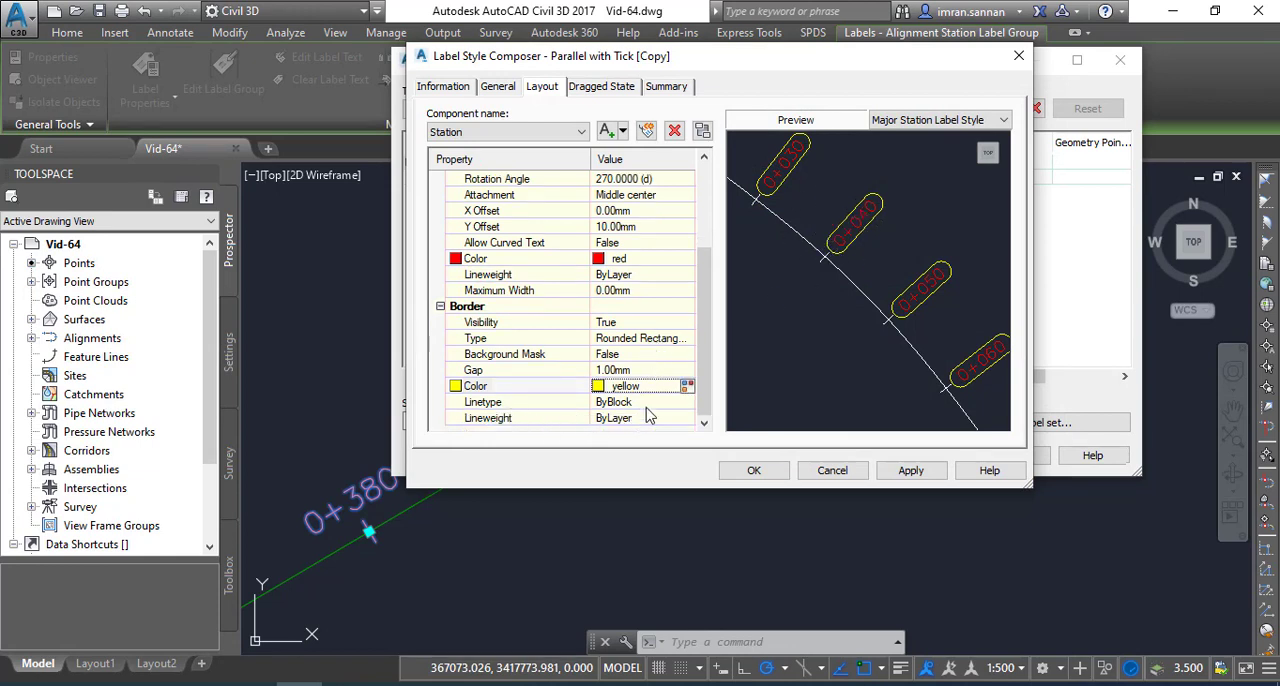
scroll(668, 372, up, 2)
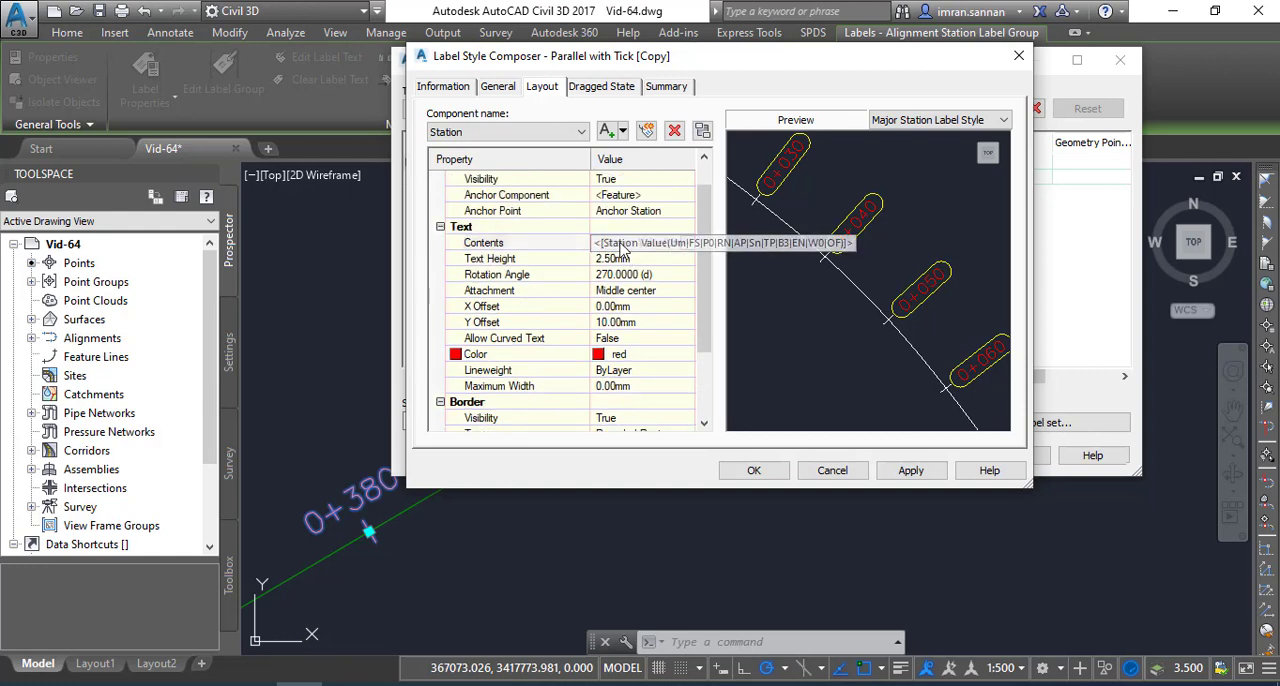
click(668, 246)
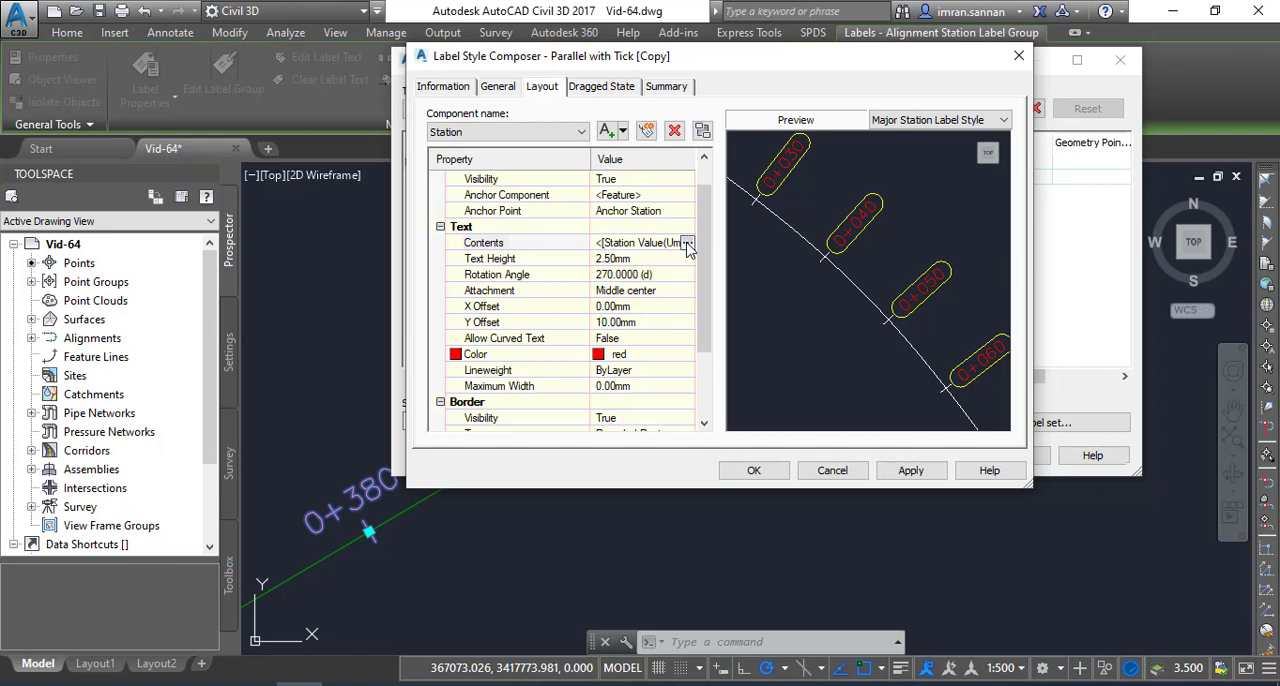
click(687, 246)
drag(825, 142, 661, 141)
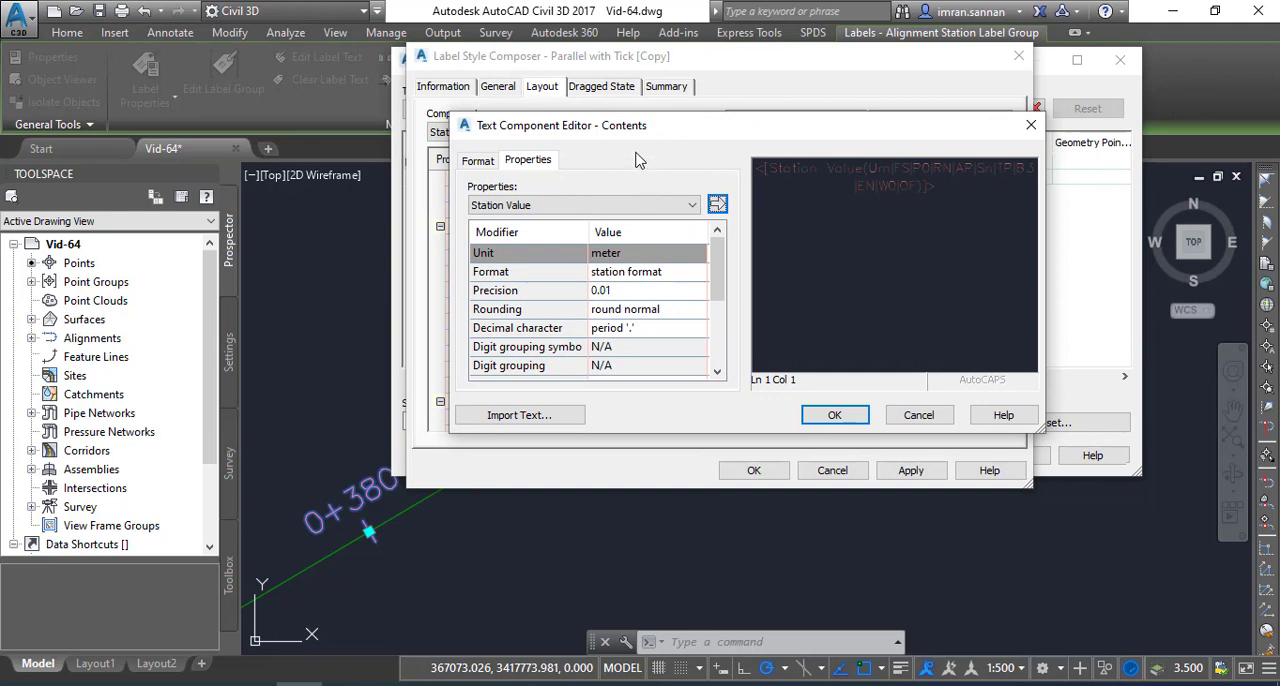
drag(816, 207, 780, 172)
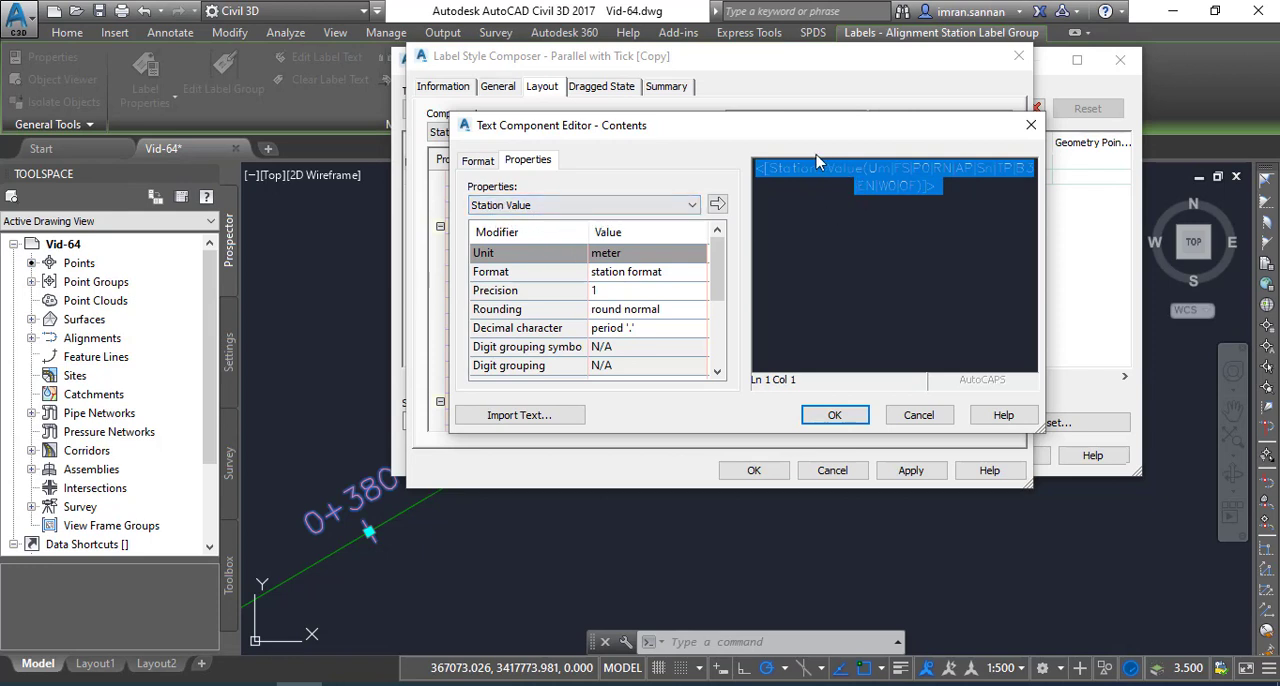
click(478, 160)
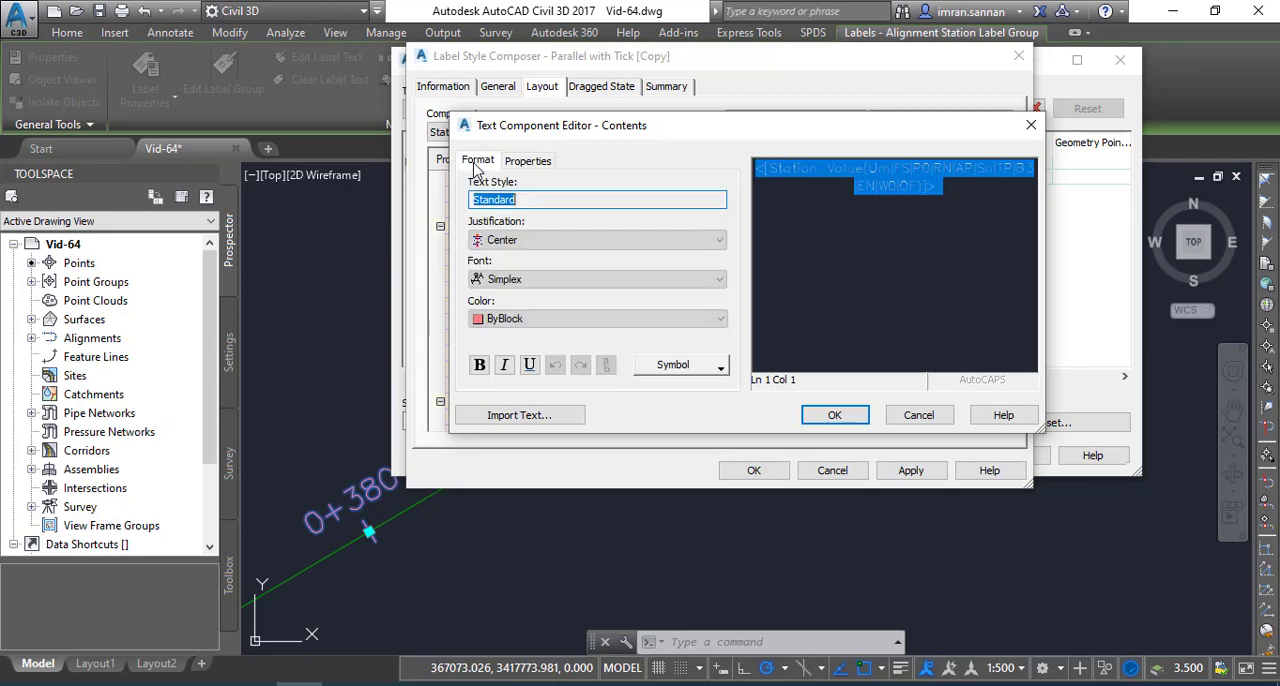
click(490, 320)
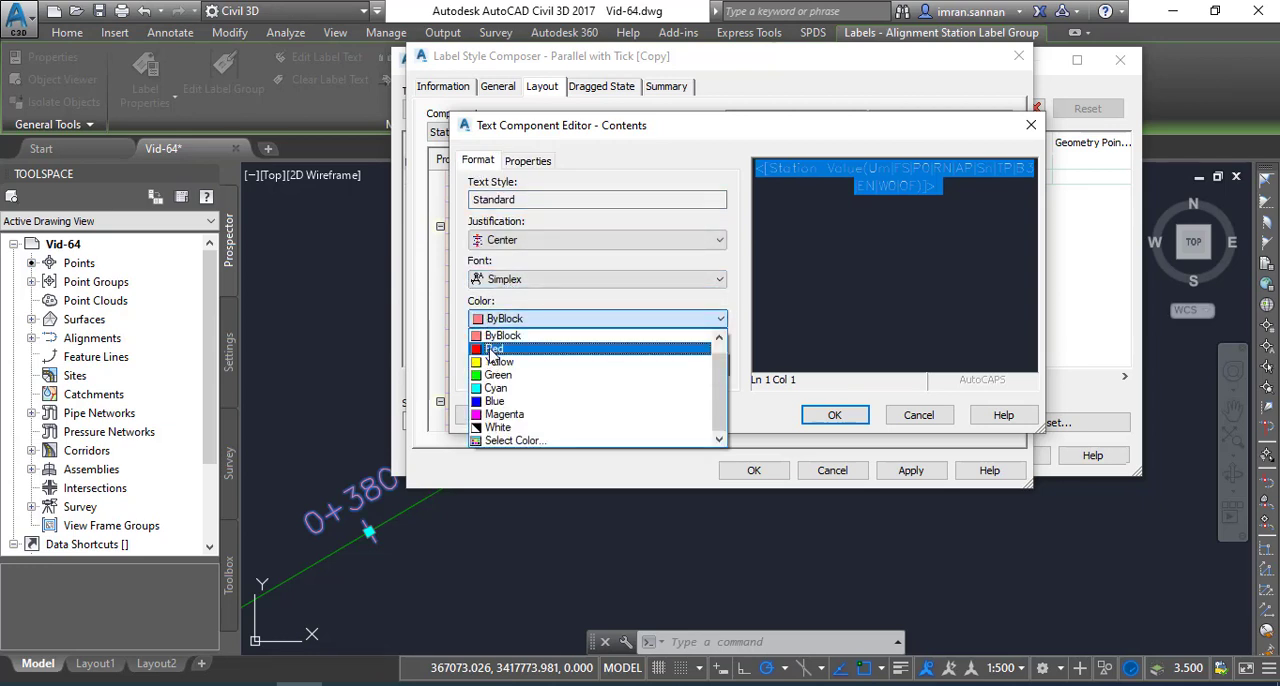
click(492, 350)
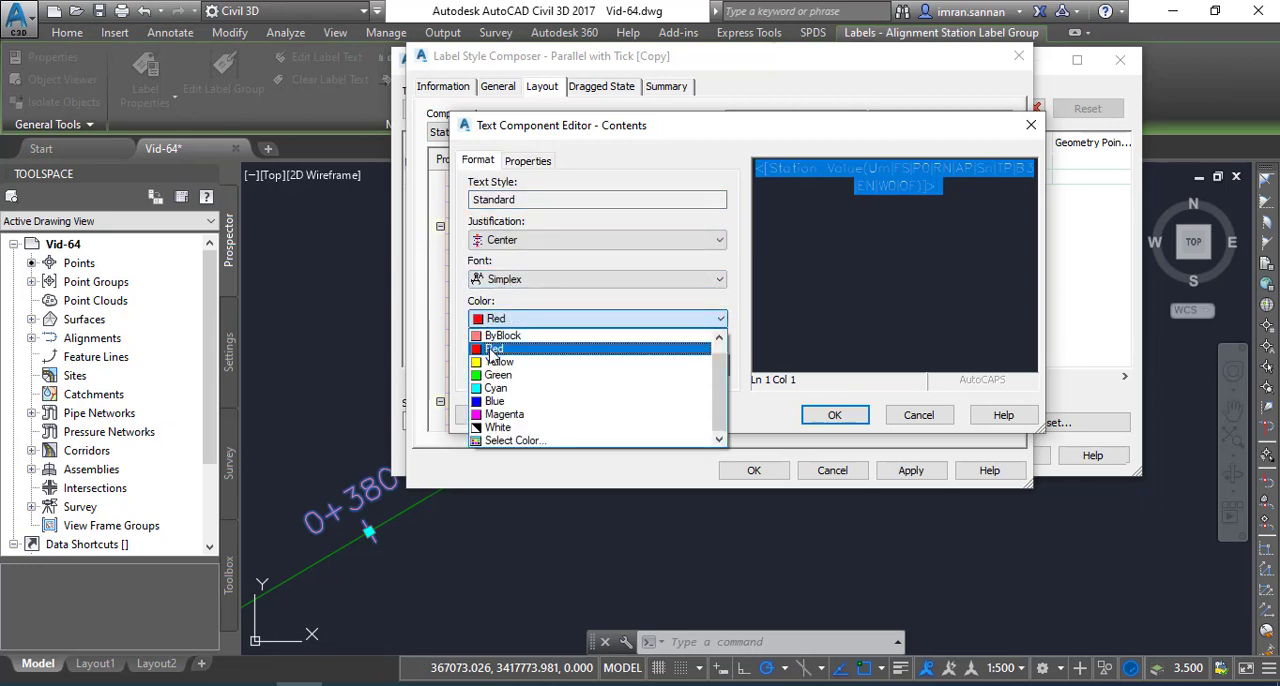
Set the Station Value expression's font to Arial and make it bold
click(586, 282)
text(arent)
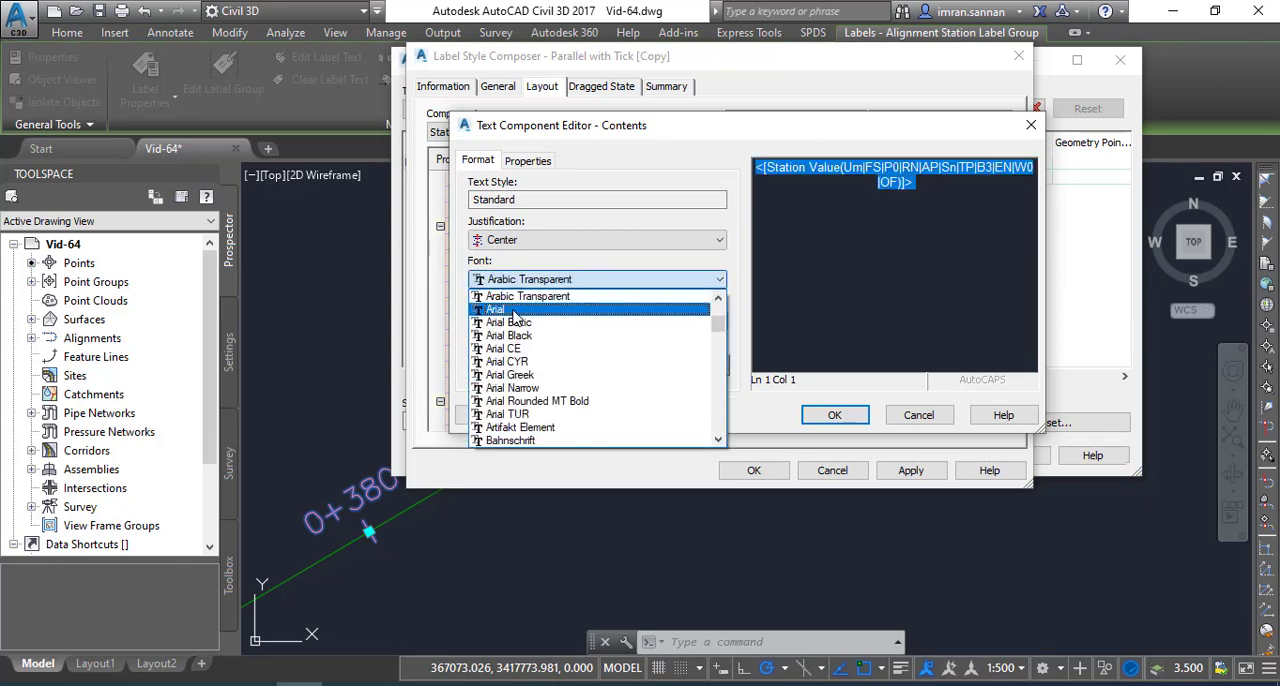
click(515, 310)
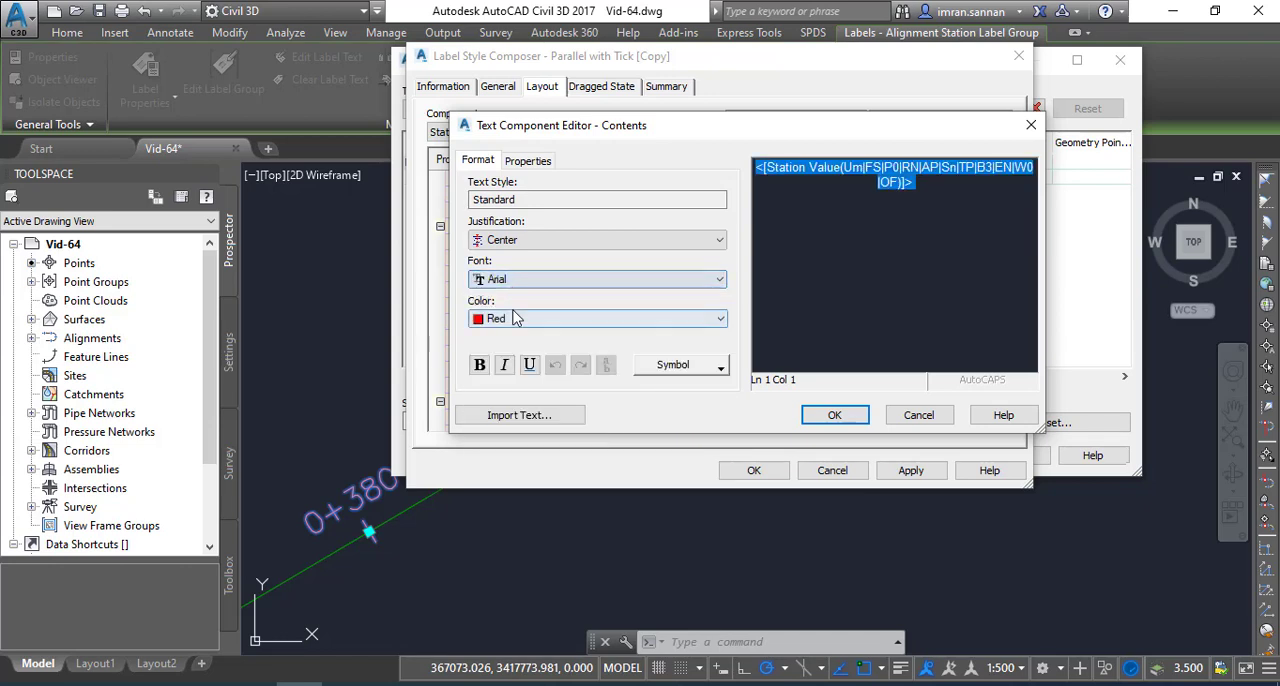
click(479, 366)
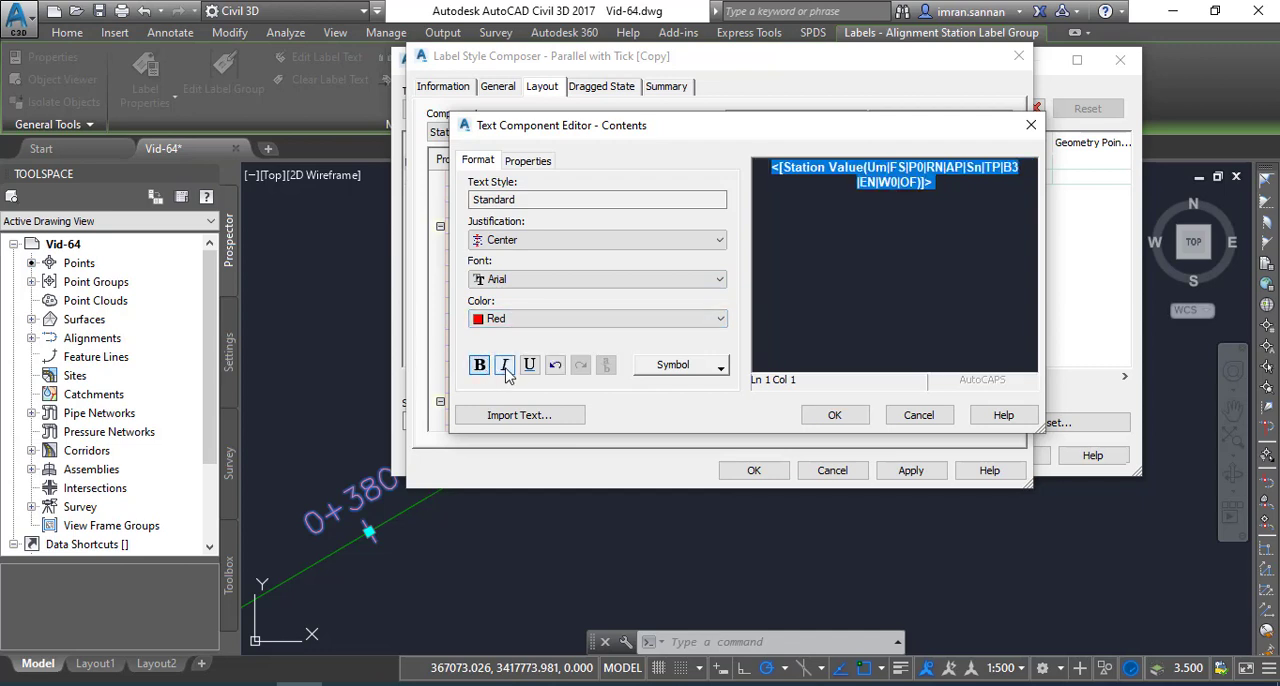
Try italic and underline on the Station Value expression and remove both, leaving it bold
click(505, 369)
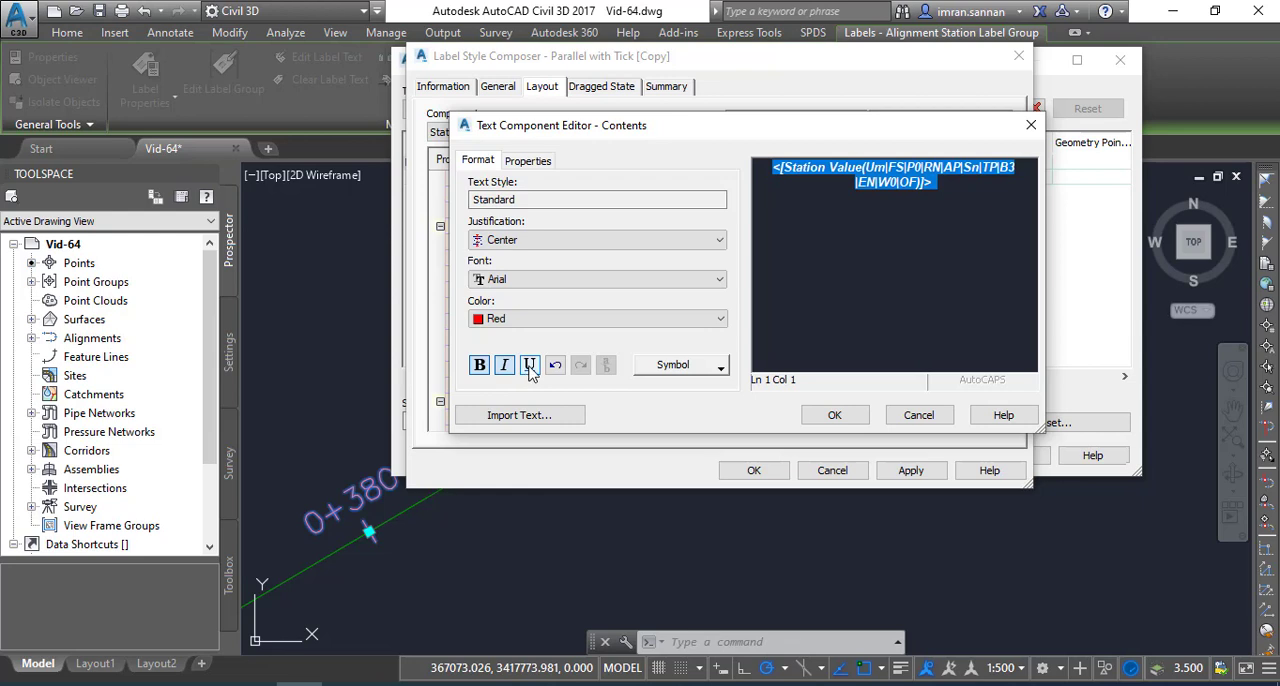
click(530, 367)
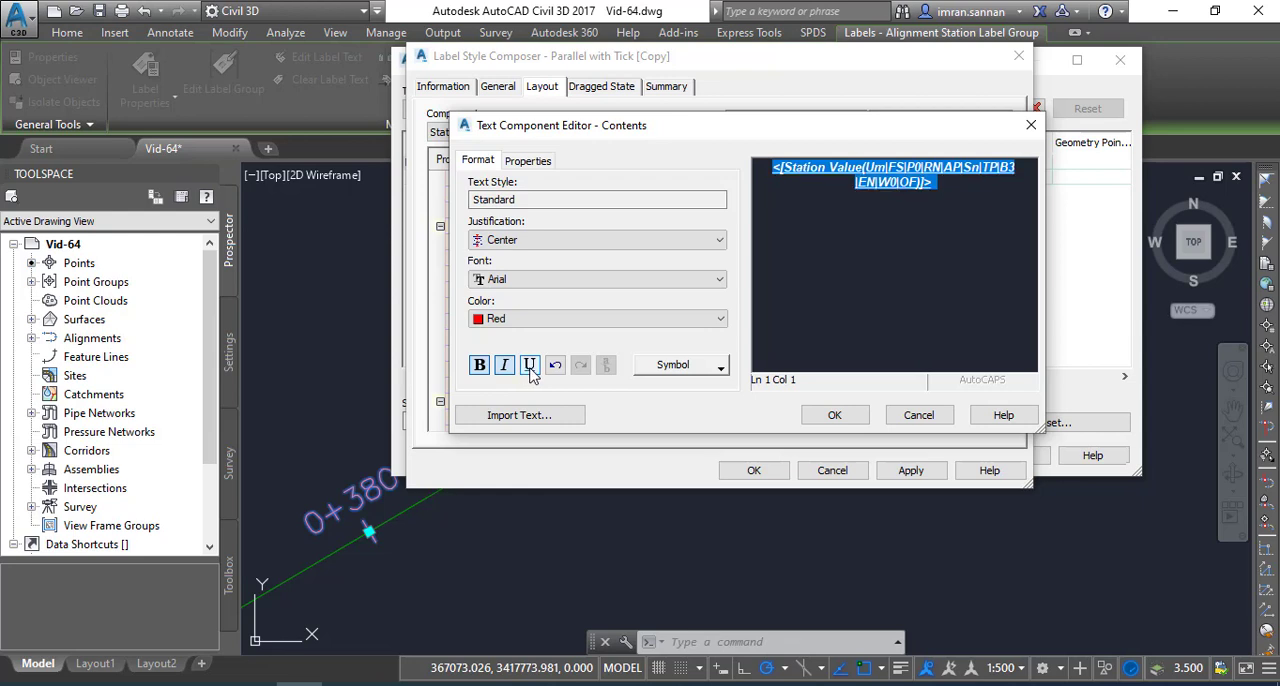
click(530, 366)
click(505, 366)
click(480, 366)
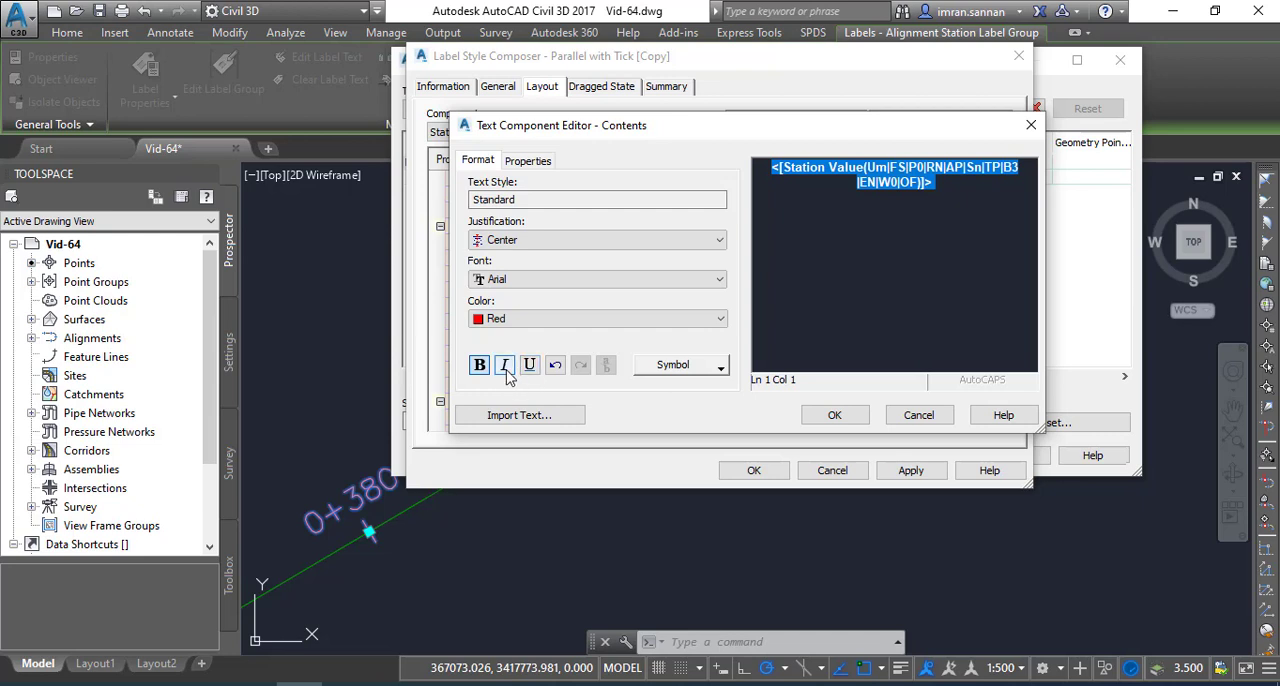
Check which units are available for the Station Value property
click(527, 163)
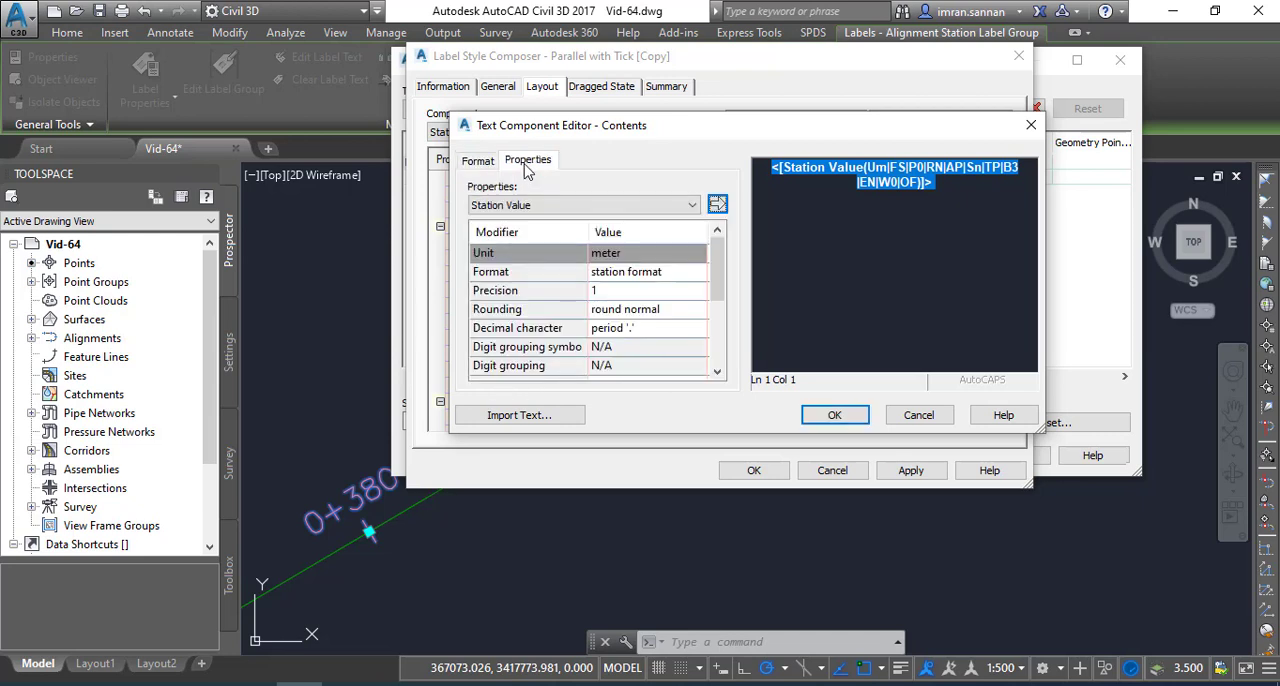
click(636, 258)
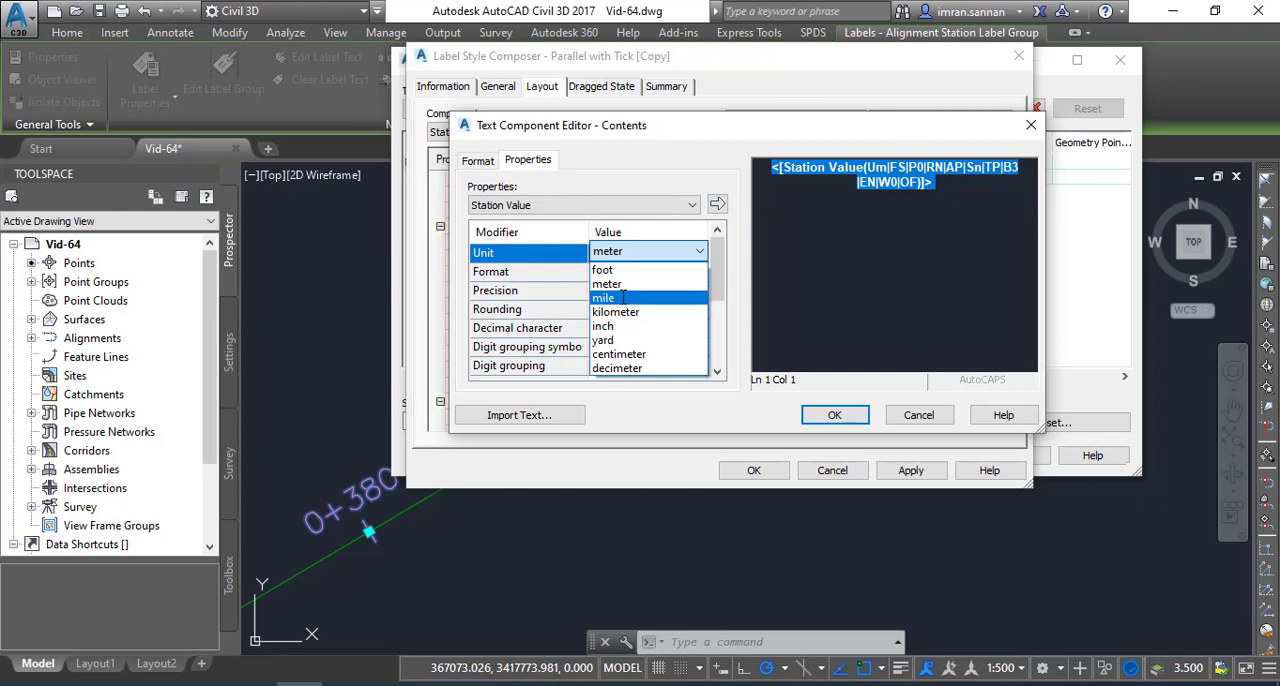
click(552, 233)
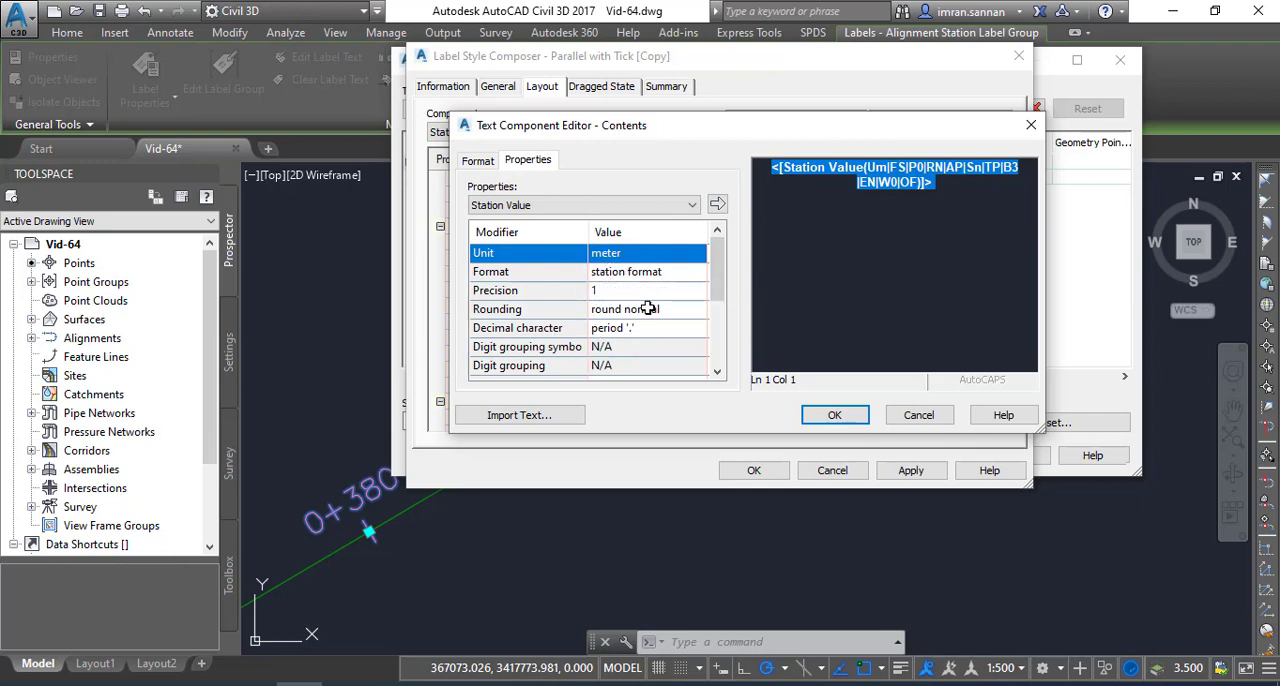
Accept the edited text contents, inspect the label preview closely and apply the label style changes
click(832, 414)
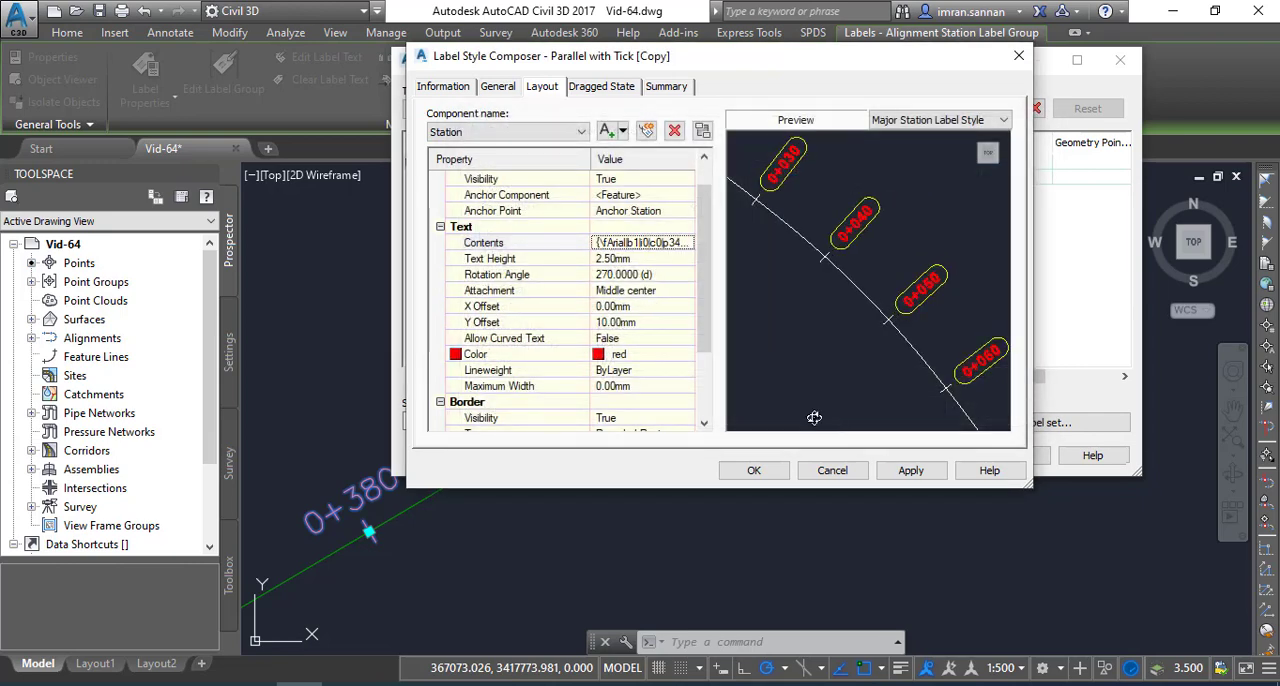
scroll(841, 231, up, 2)
scroll(841, 228, down, 1)
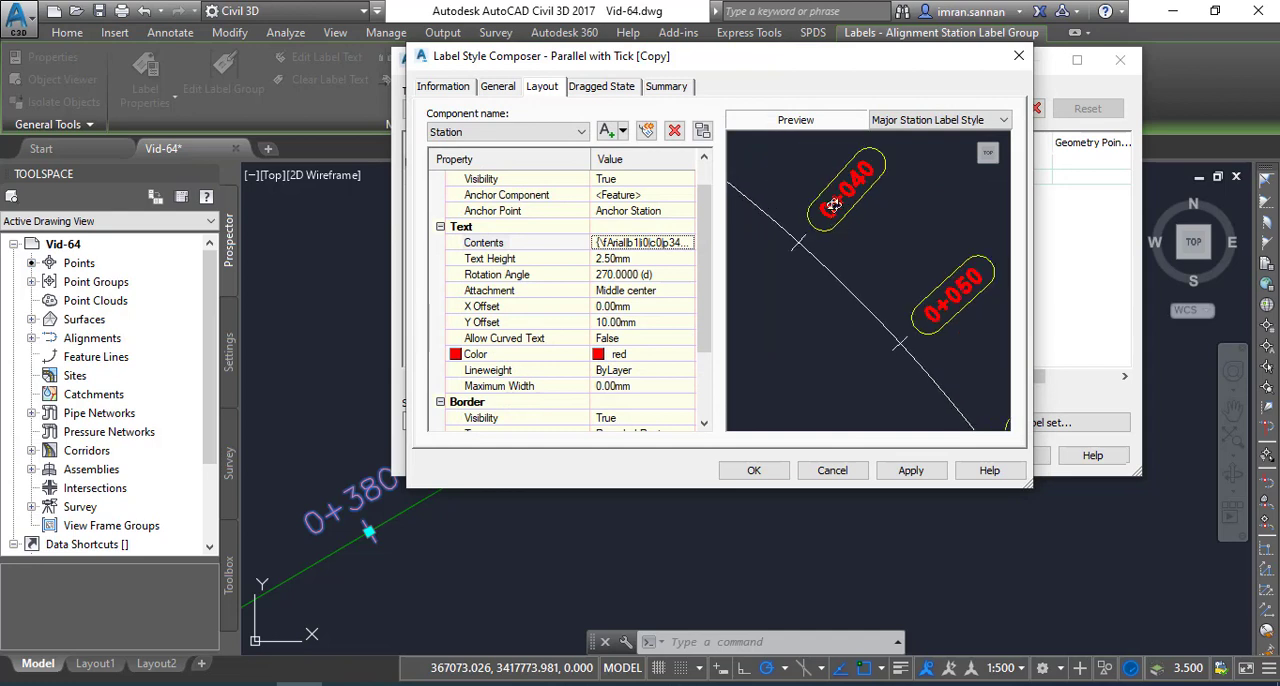
scroll(833, 206, down, 2)
scroll(835, 214, up, 2)
click(905, 471)
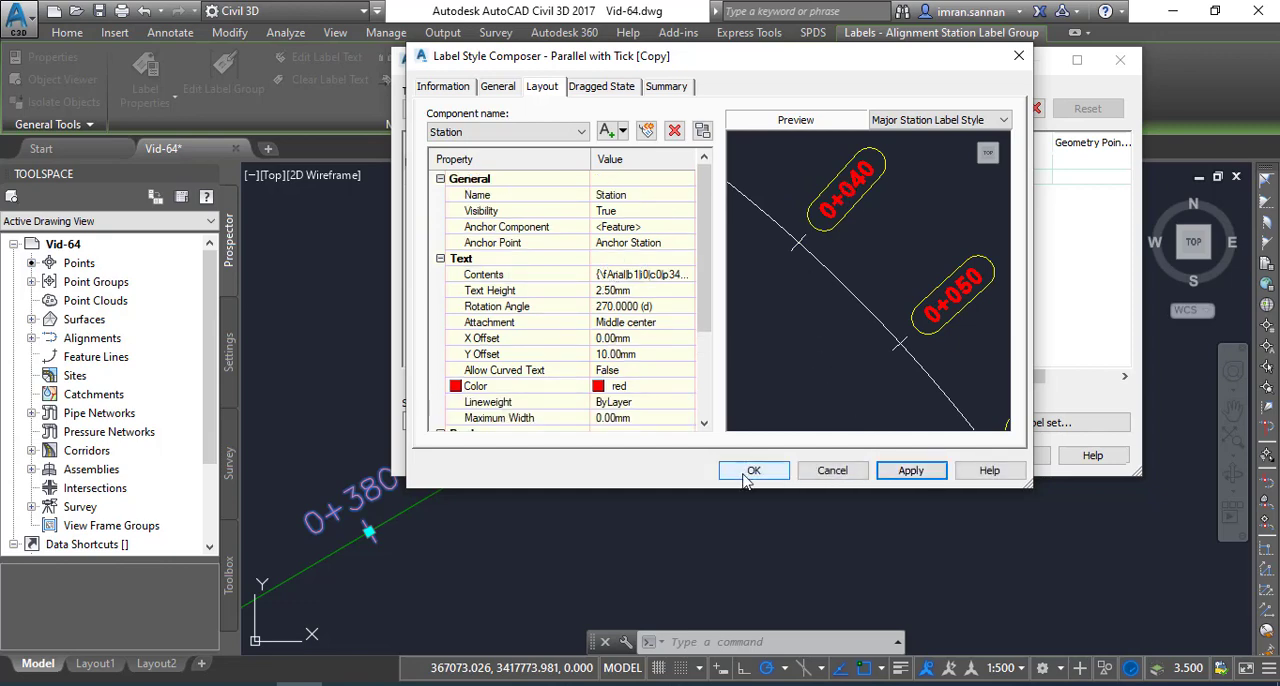
Accept the edited Parallel with Tick [Copy] style, apply it to the alignment's major station labels and clear the label selection
click(745, 480)
click(652, 280)
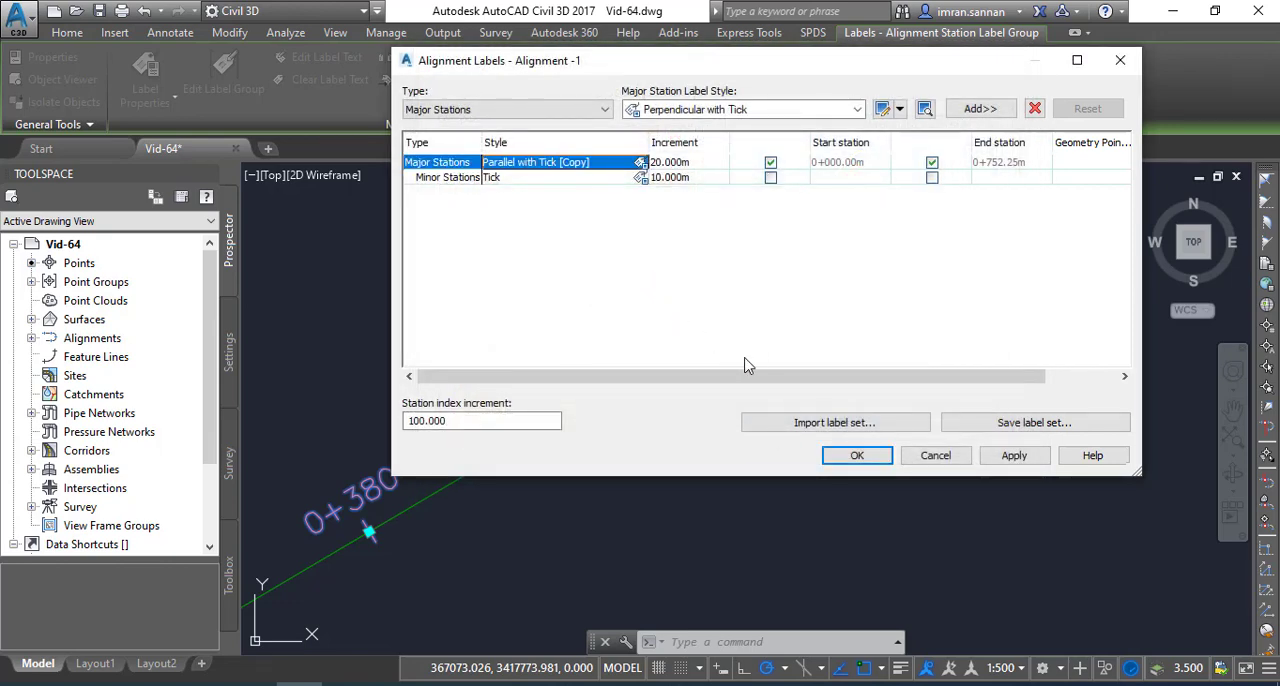
click(1010, 456)
click(860, 457)
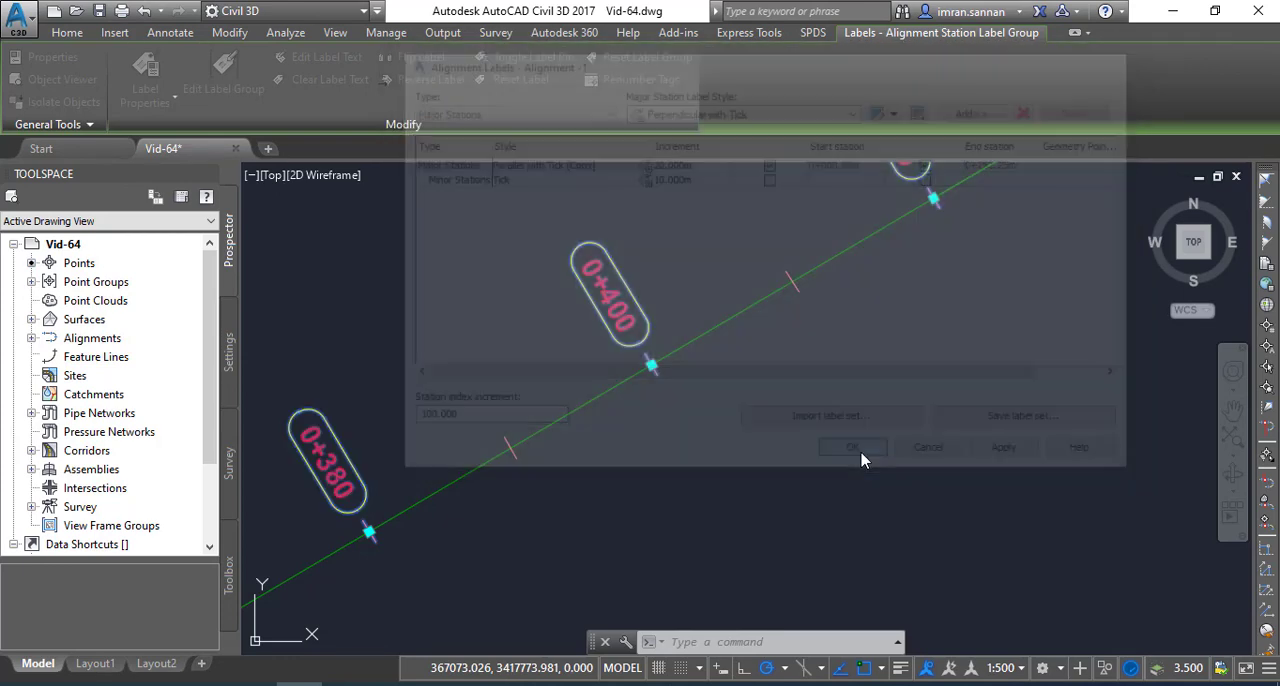
scroll(748, 400, down, 5)
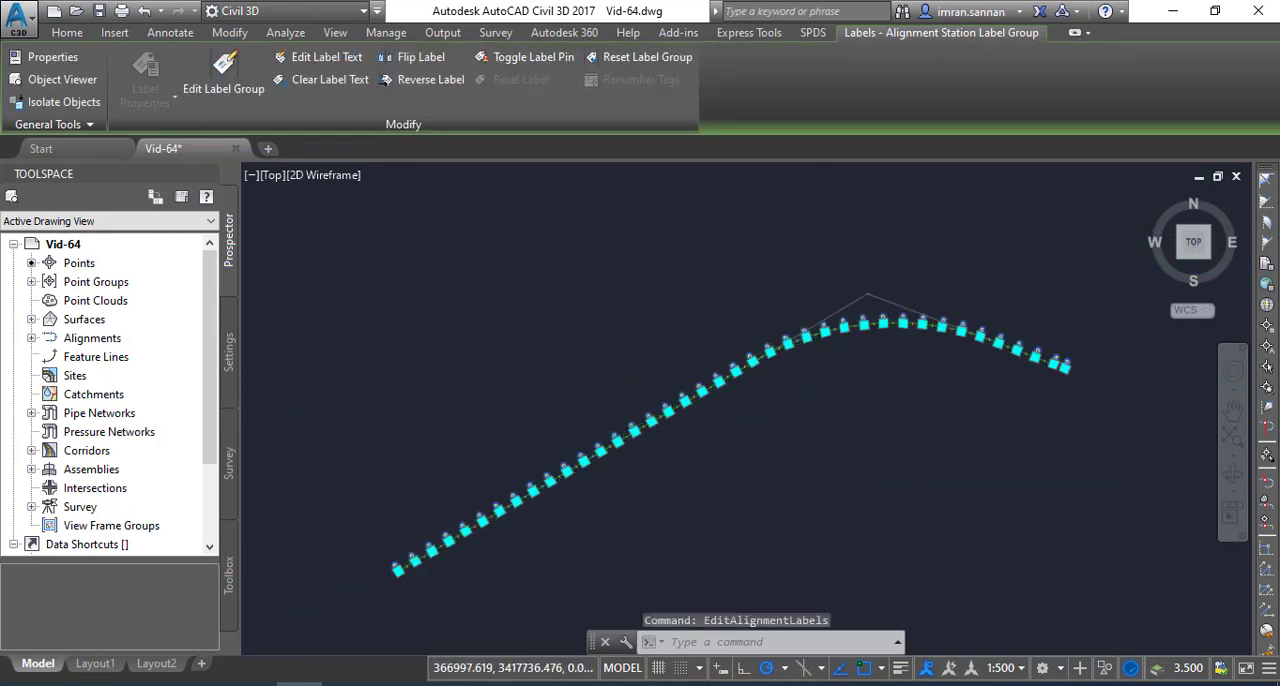
scroll(657, 420, up, 5)
key(Escape)
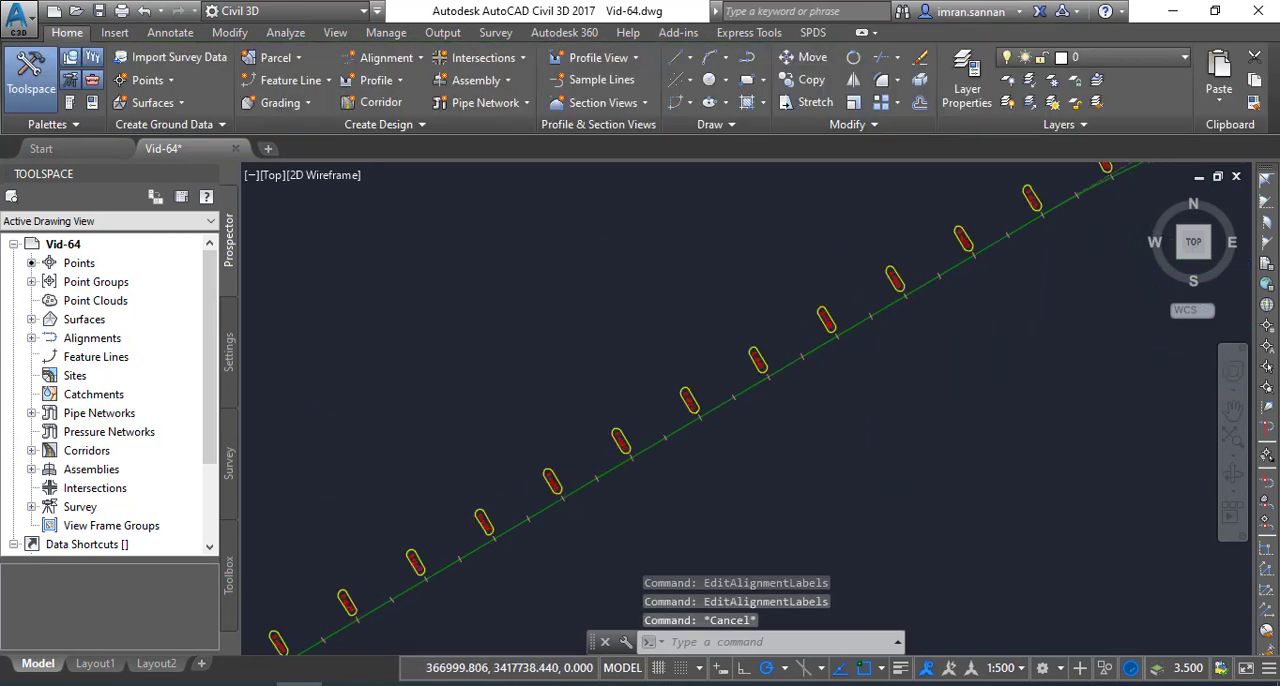
Examine the restyled major station labels along the alignment, both up close and over its full length
scroll(686, 400, down, 3)
scroll(683, 400, up, 8)
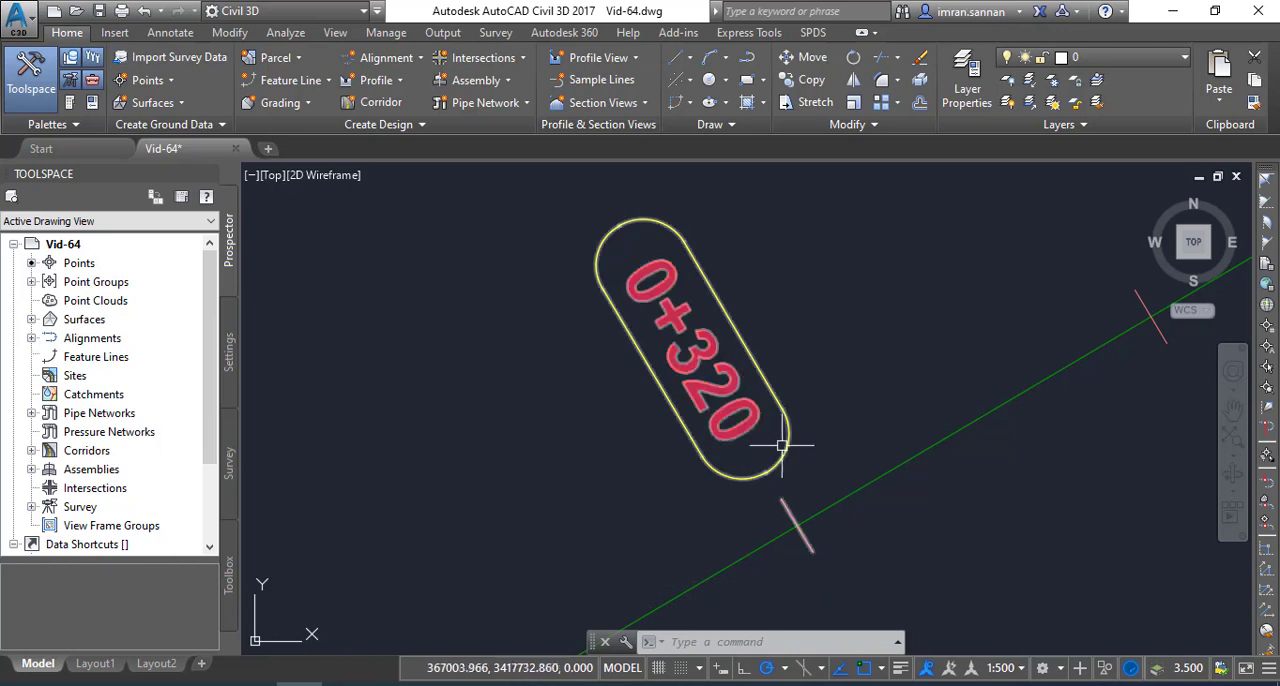
scroll(716, 345, down, 5)
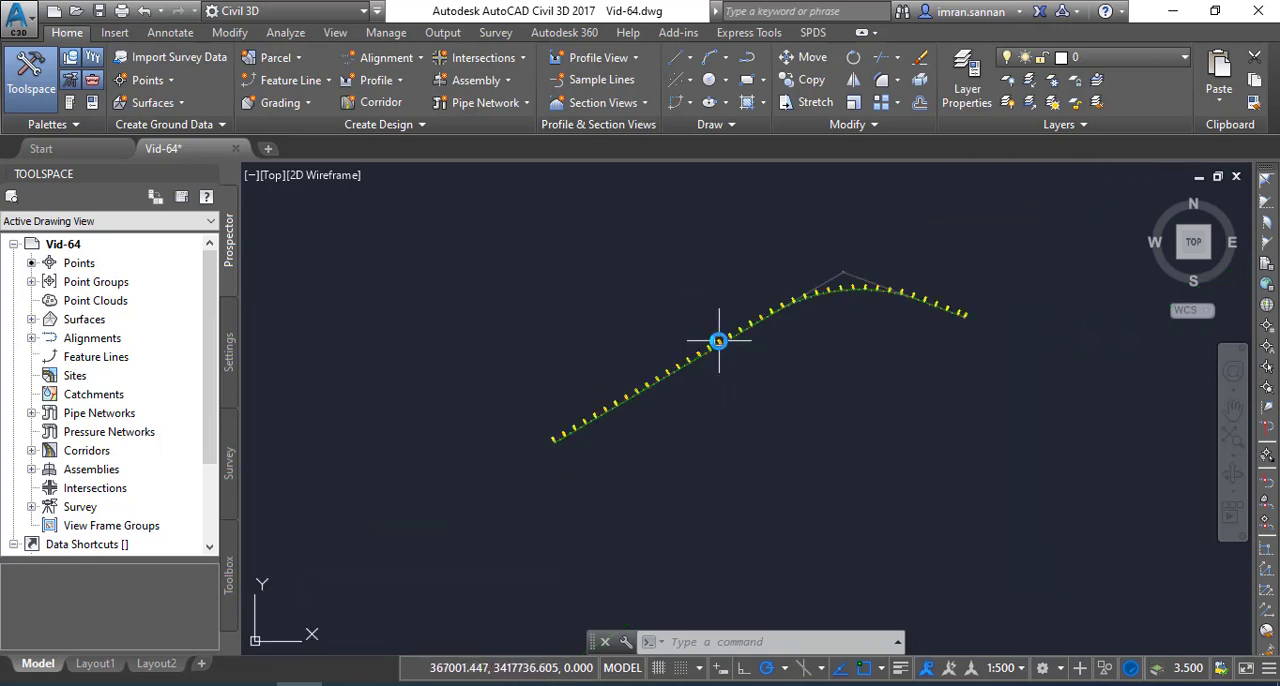
scroll(700, 346, up, 6)
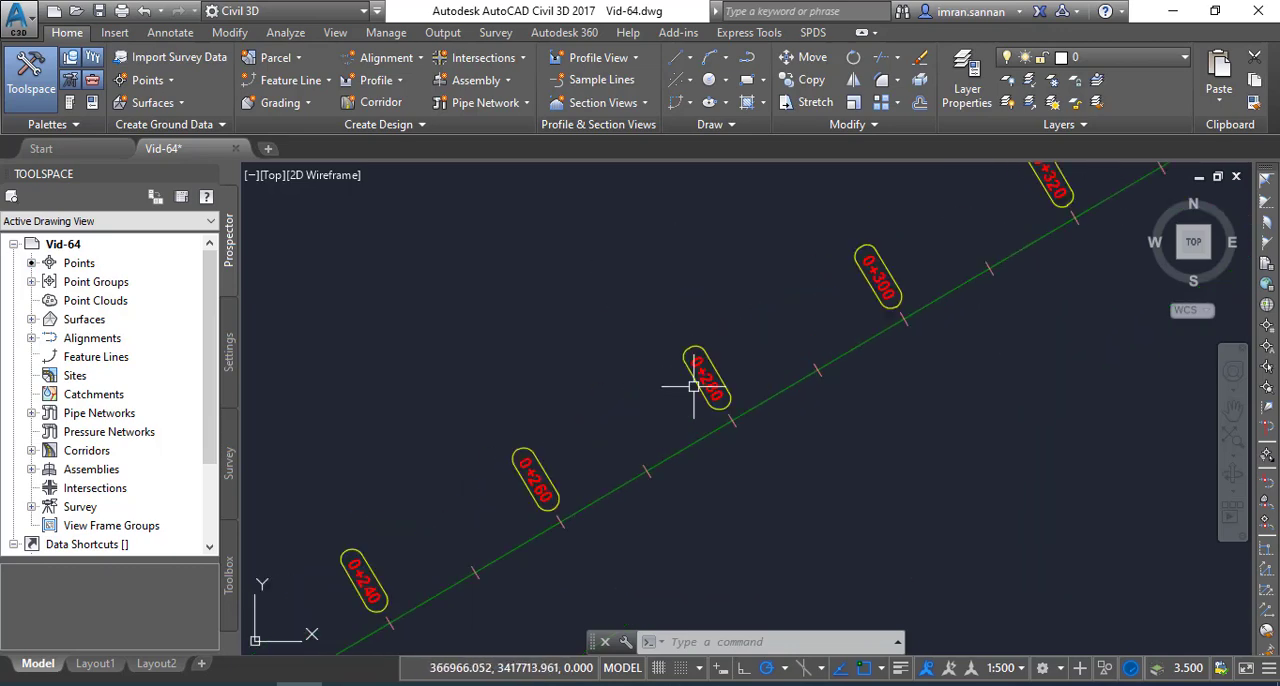
click(693, 386)
scroll(655, 360, down, 2)
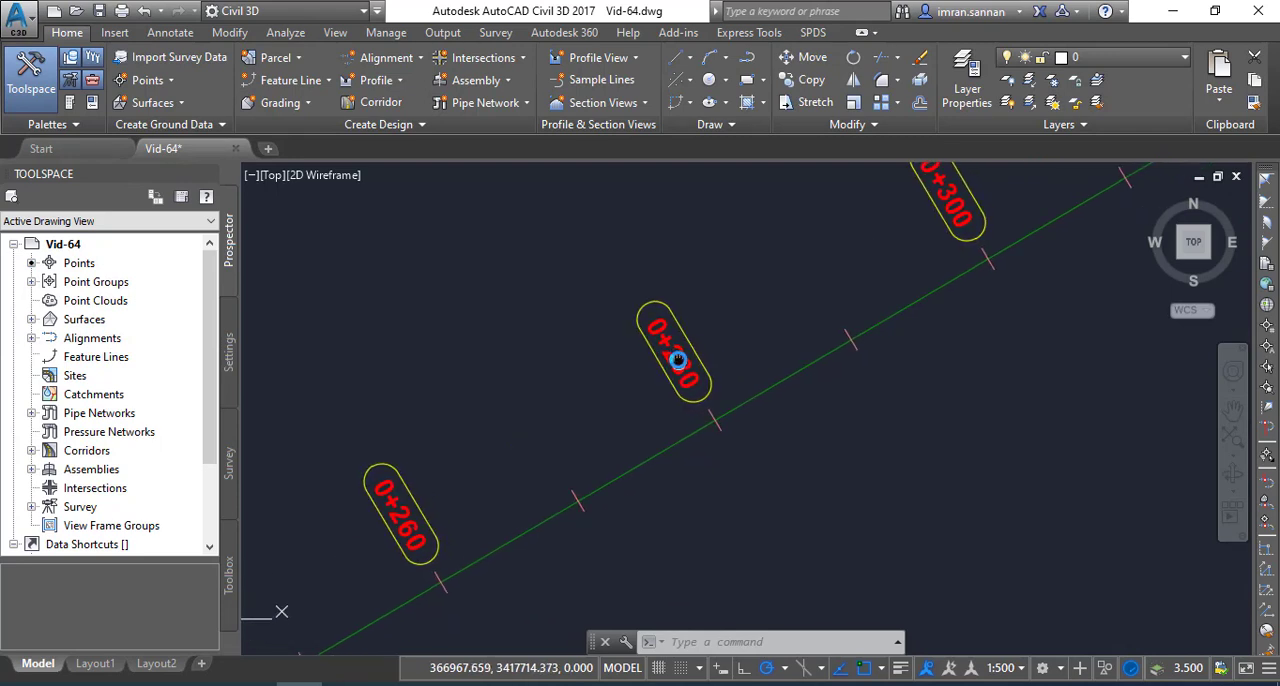
click(650, 354)
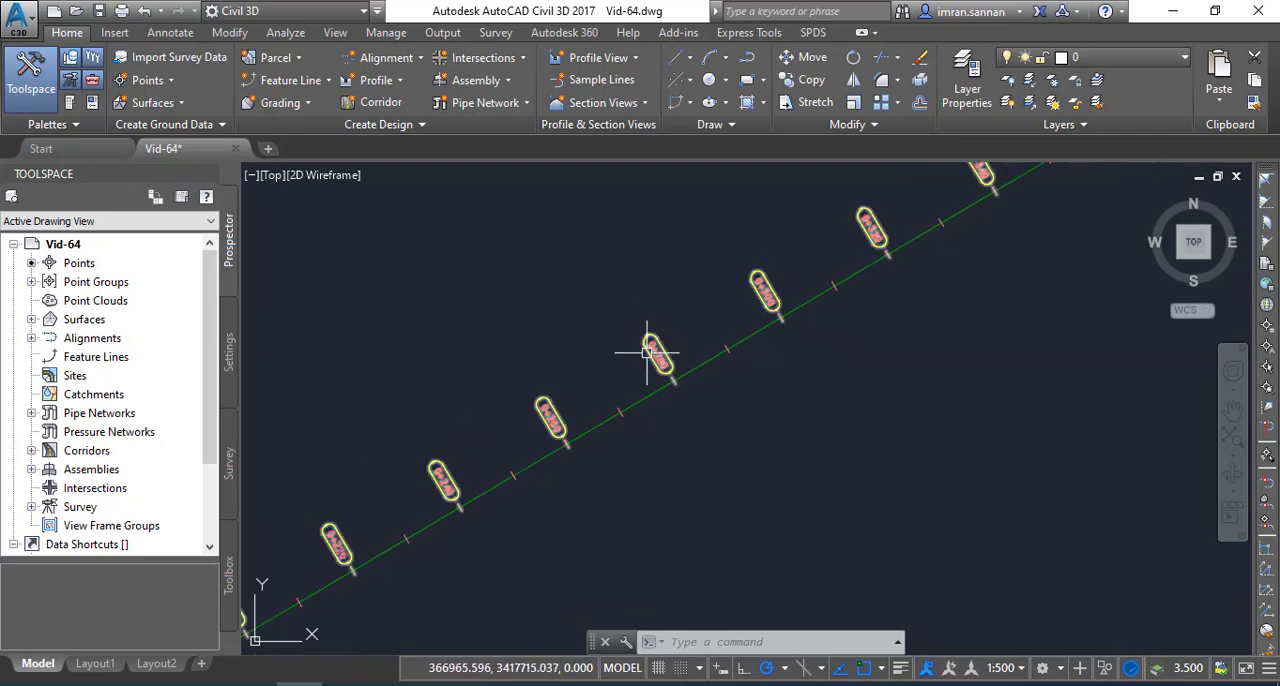
scroll(648, 355, up, 2)
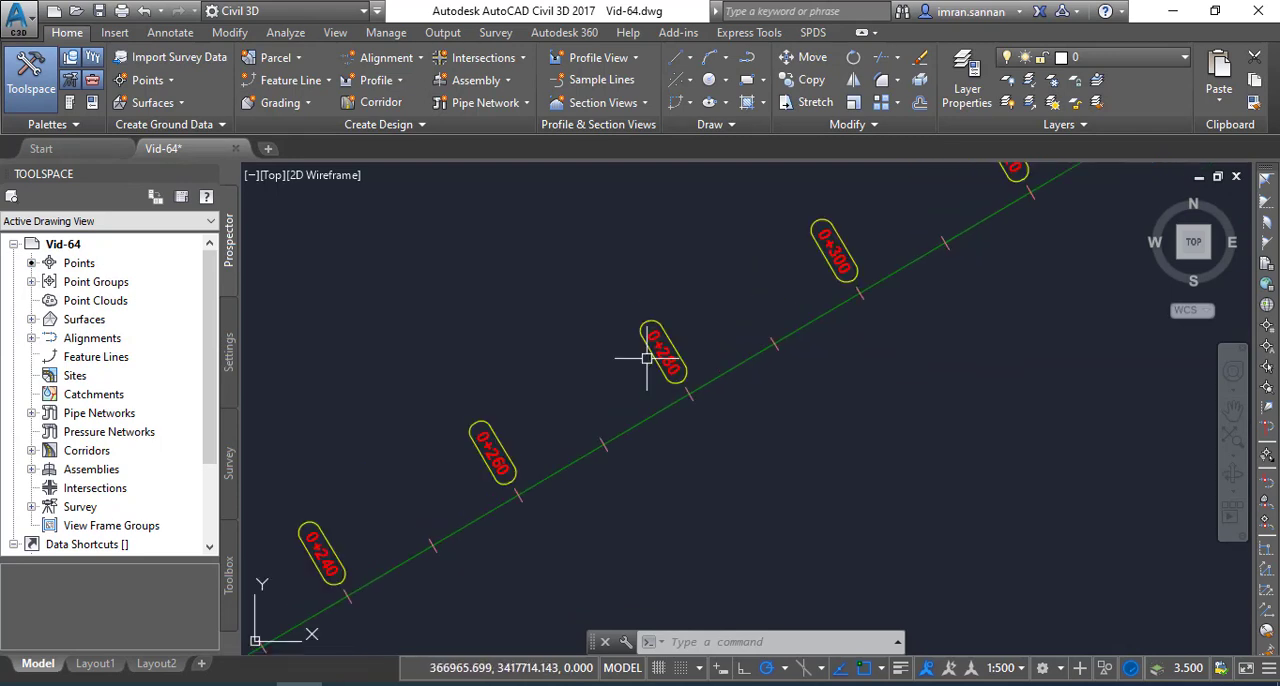